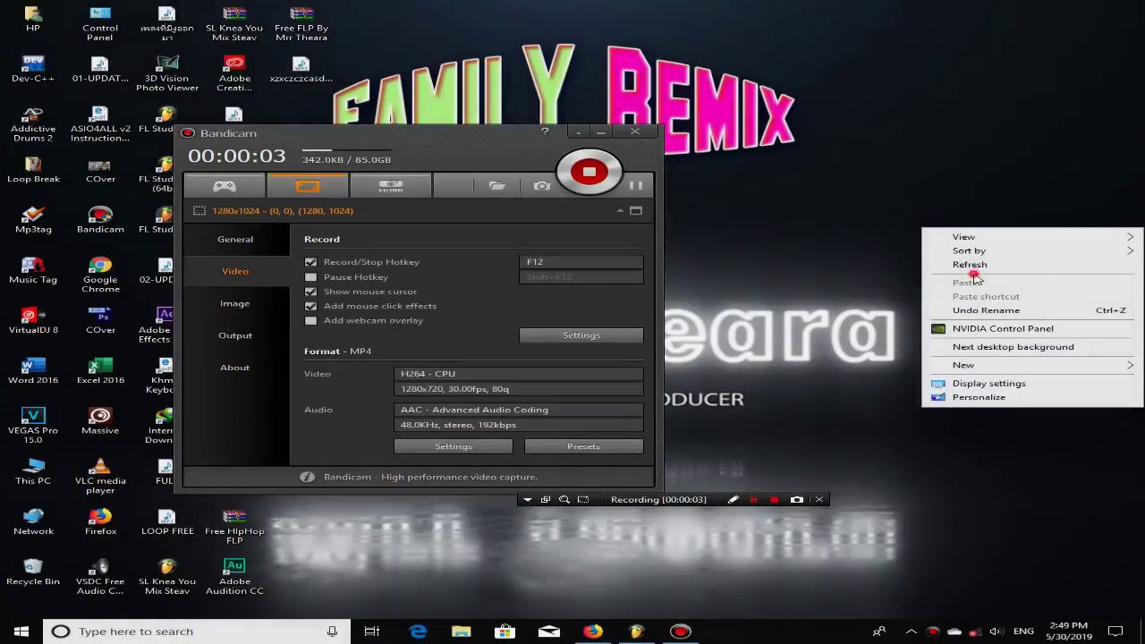
click(955, 264)
right_click(935, 254)
click(955, 284)
right_click(841, 165)
click(905, 208)
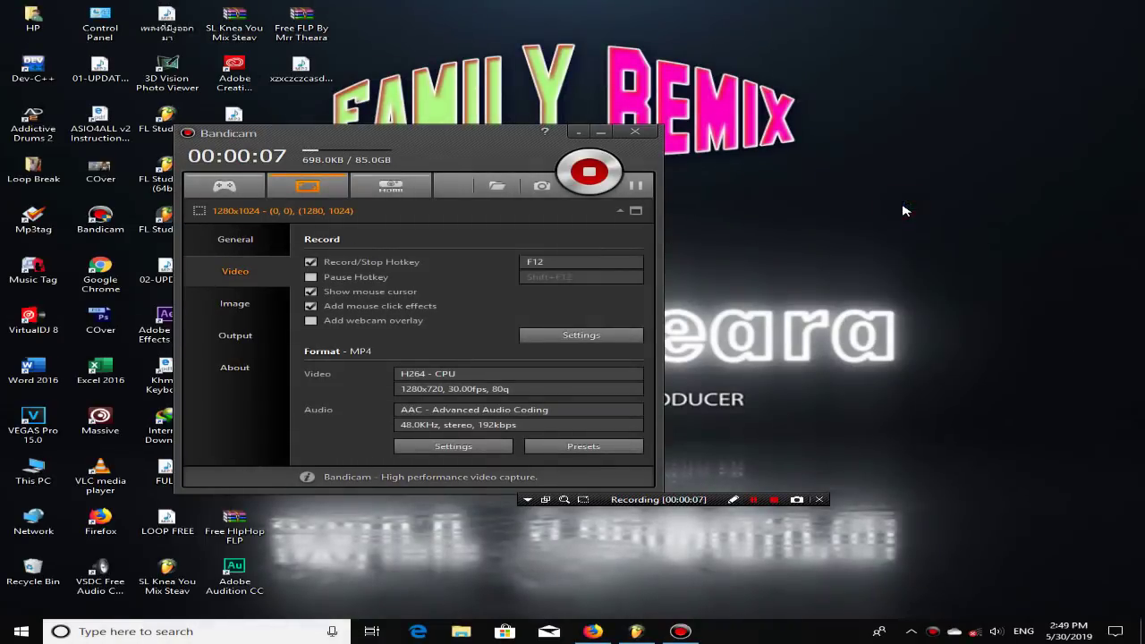
right_click(903, 206)
click(979, 243)
right_click(930, 168)
click(988, 204)
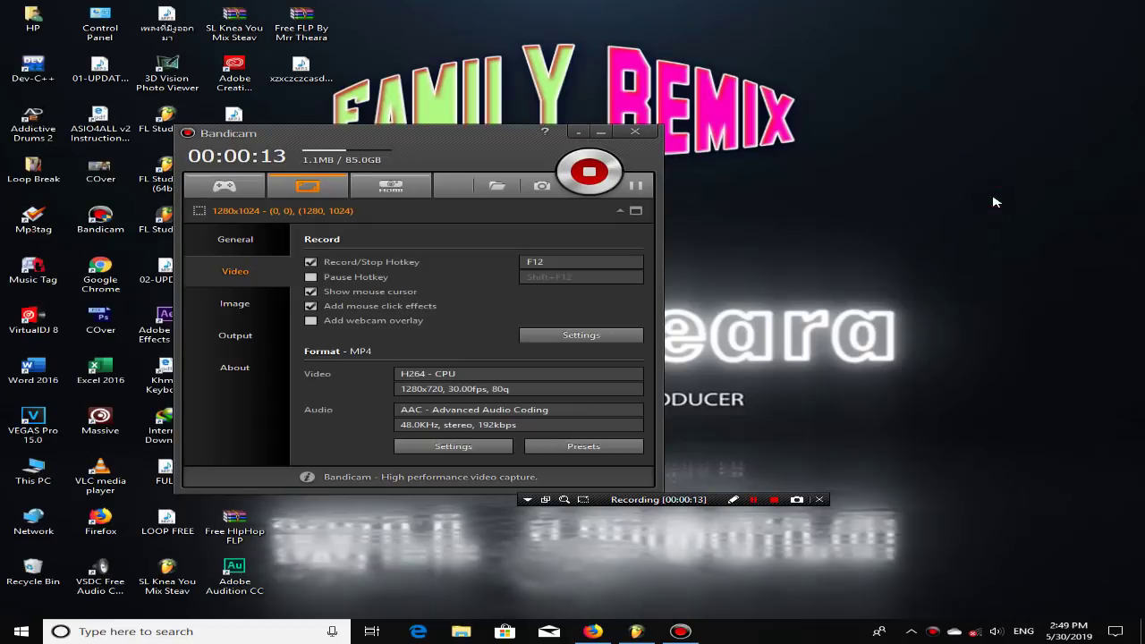
right_click(993, 198)
click(948, 231)
right_click(853, 91)
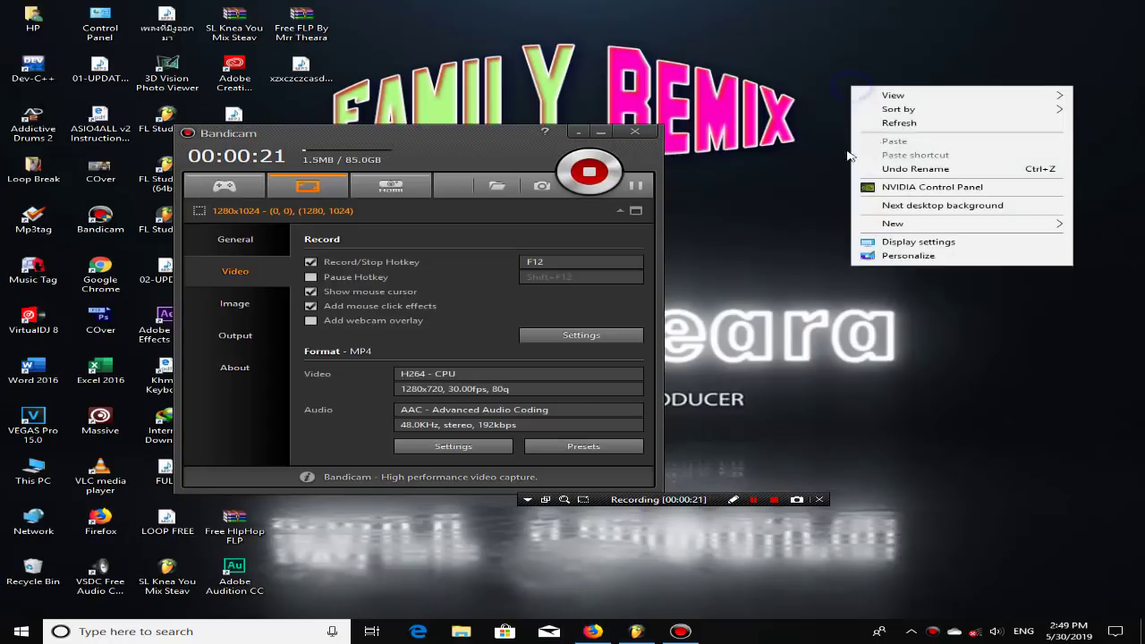
click(903, 127)
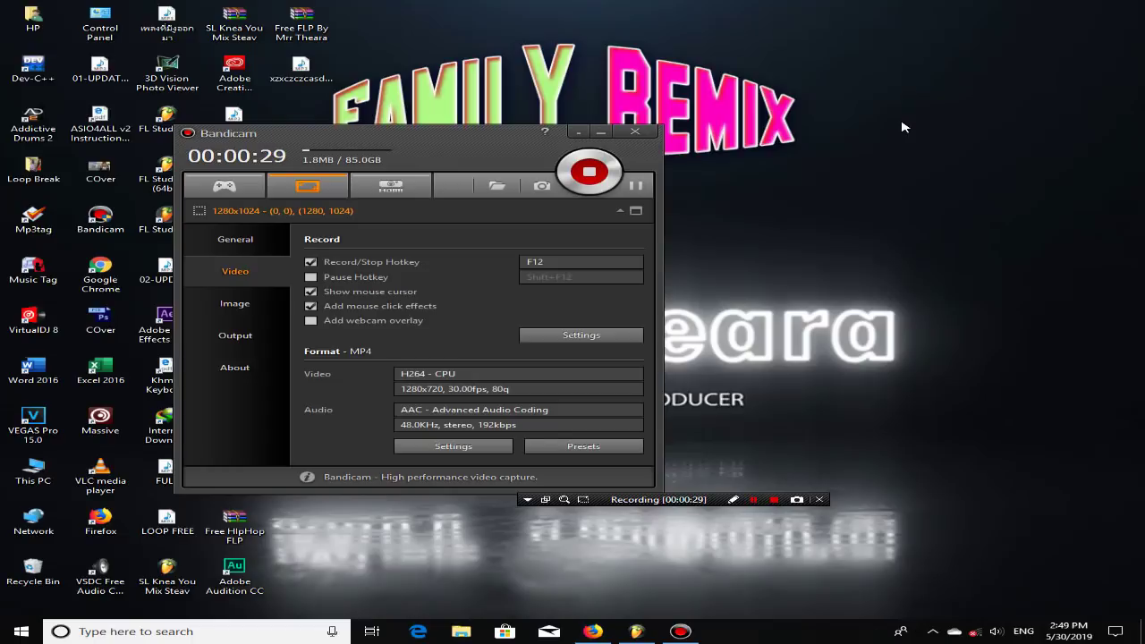
right_click(886, 107)
click(930, 143)
click(756, 144)
right_click(748, 126)
click(809, 177)
right_click(809, 177)
click(832, 213)
right_click(545, 25)
click(572, 62)
right_click(408, 15)
click(456, 53)
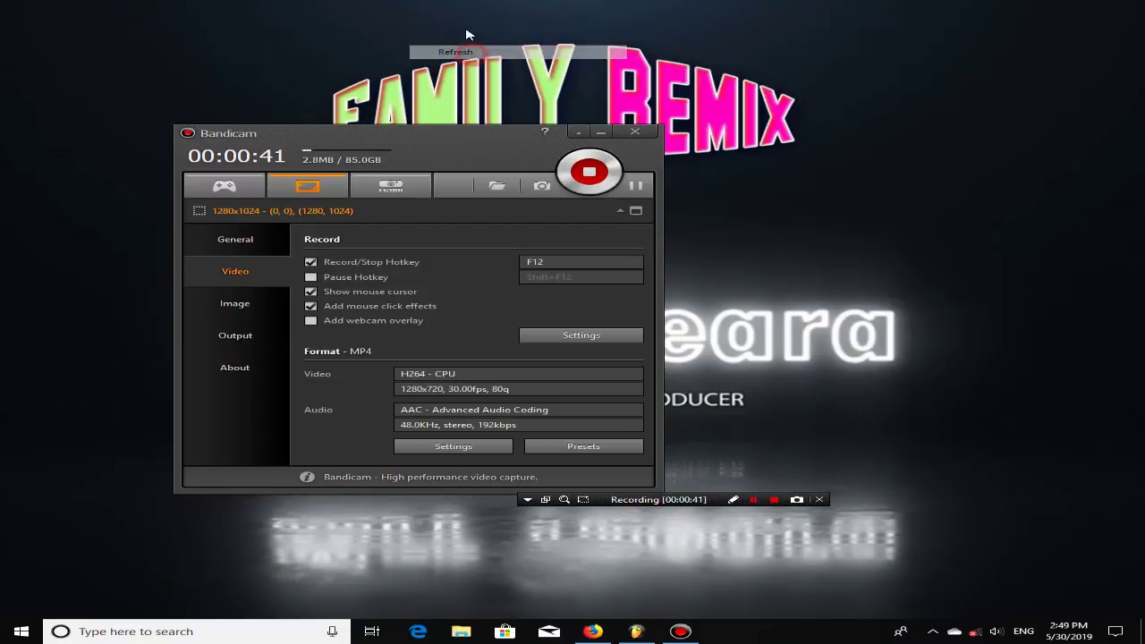
right_click(461, 20)
click(496, 55)
right_click(714, 31)
click(759, 70)
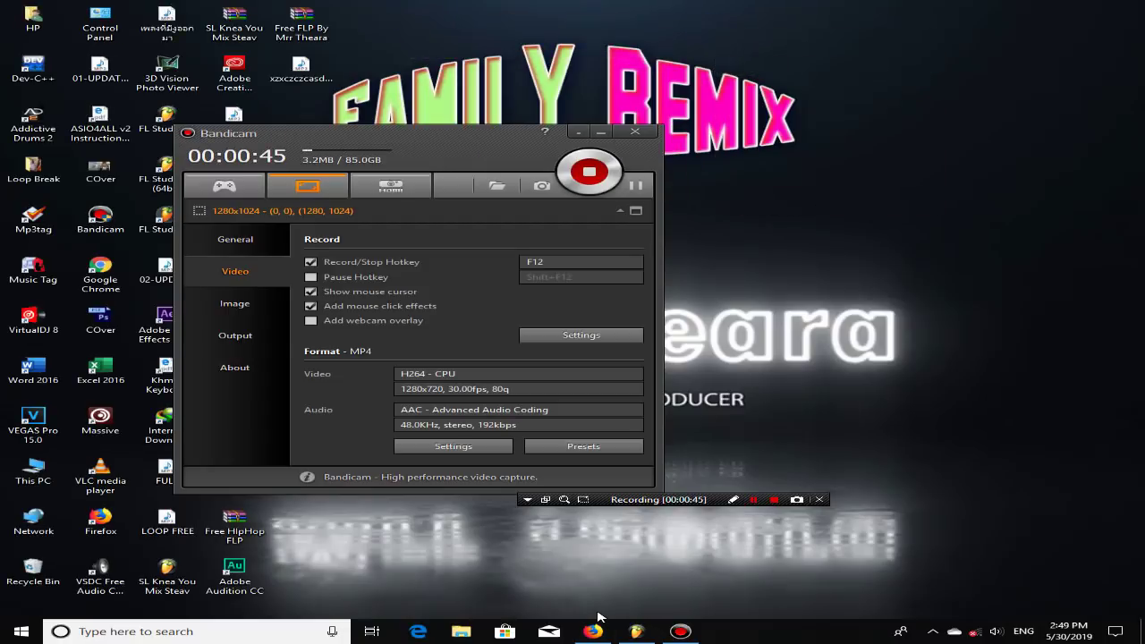
right_click(839, 315)
click(899, 363)
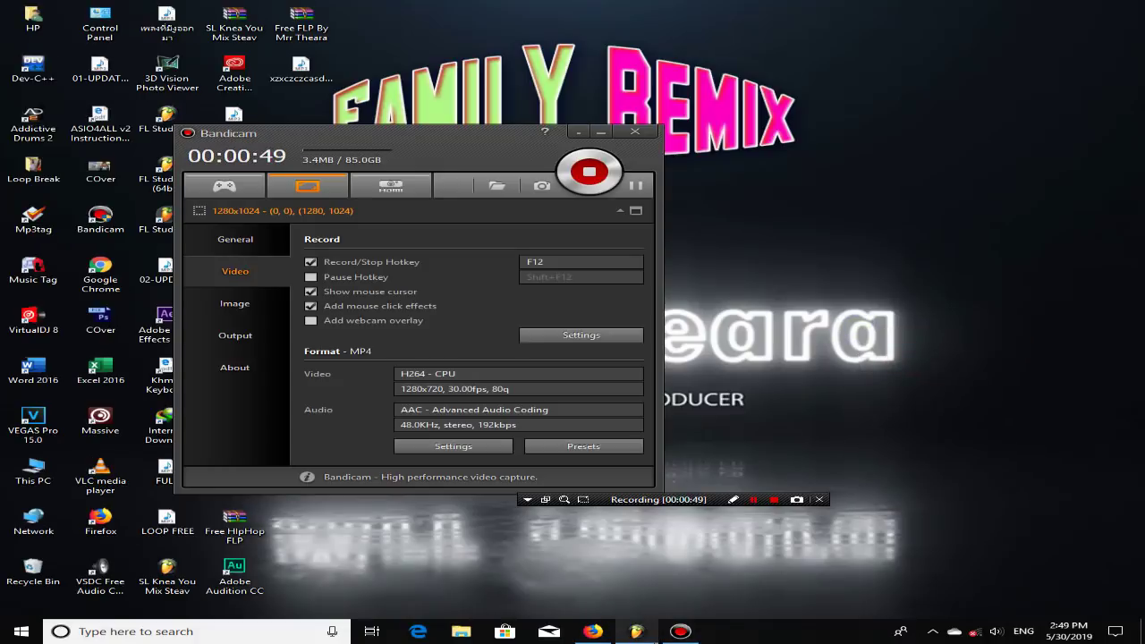
Step: Switch to the song project already open in FL Studio 12
mouse_move(636, 631)
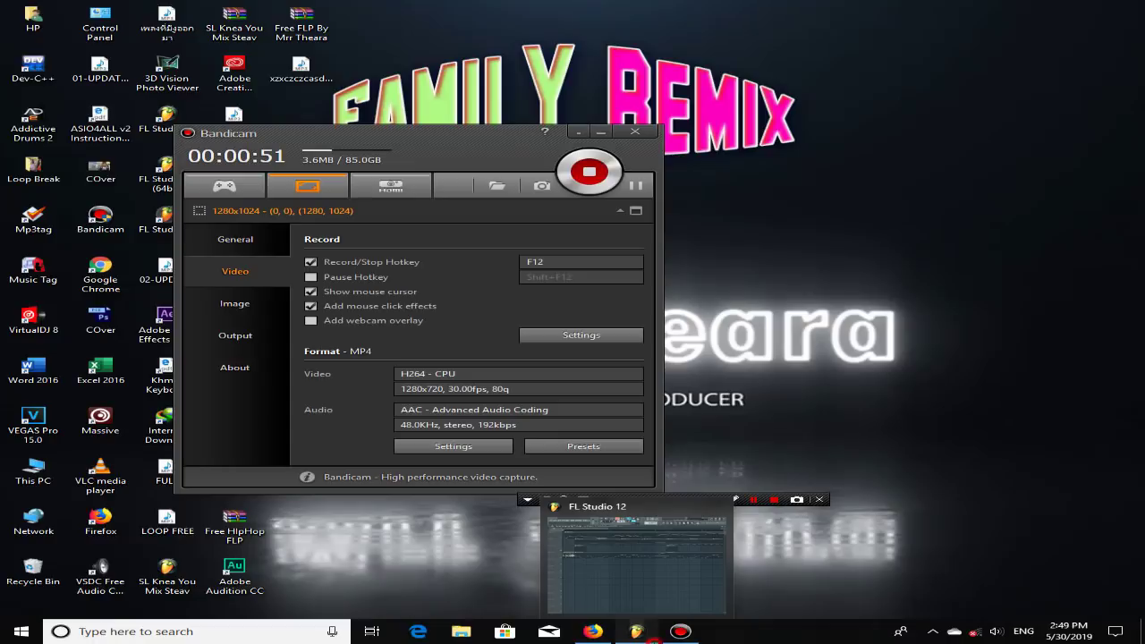
click(637, 631)
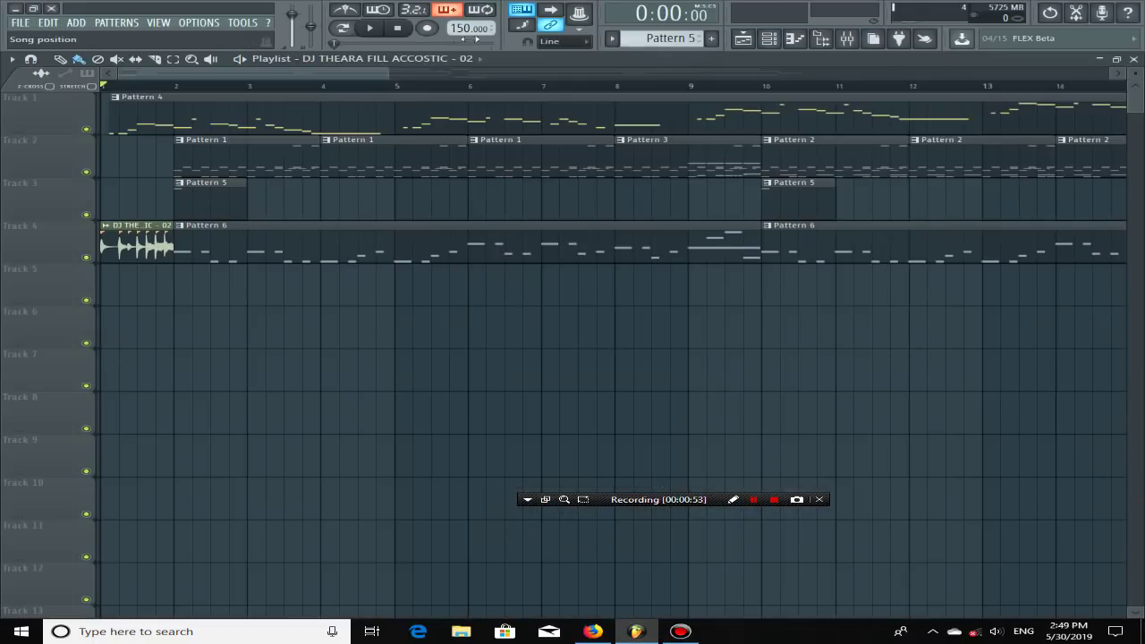
right_click(292, 18)
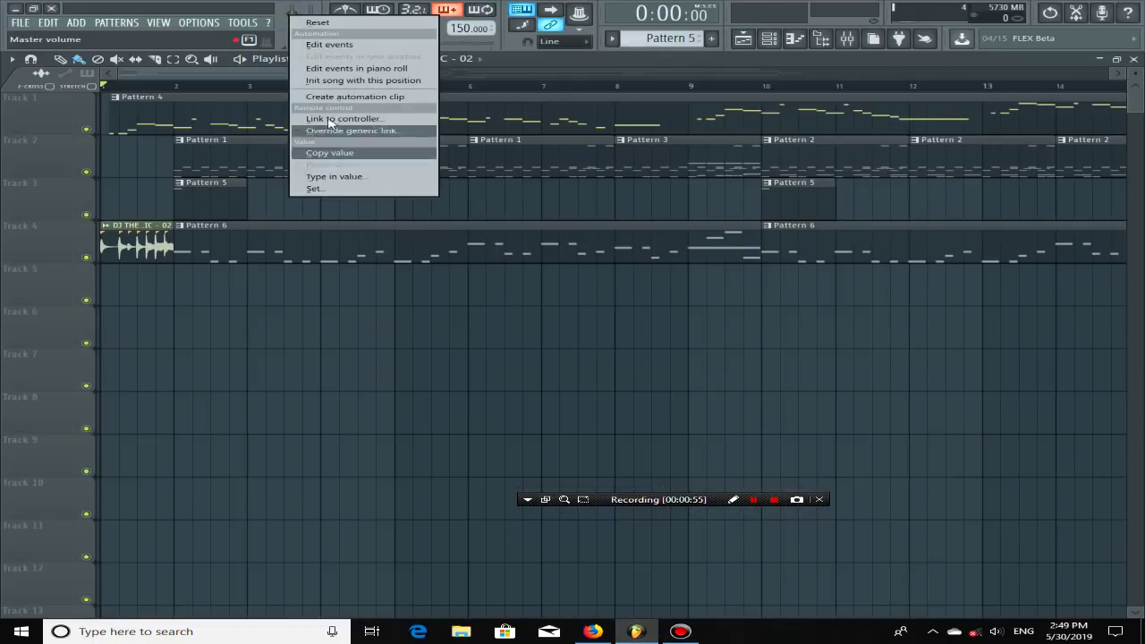
click(335, 97)
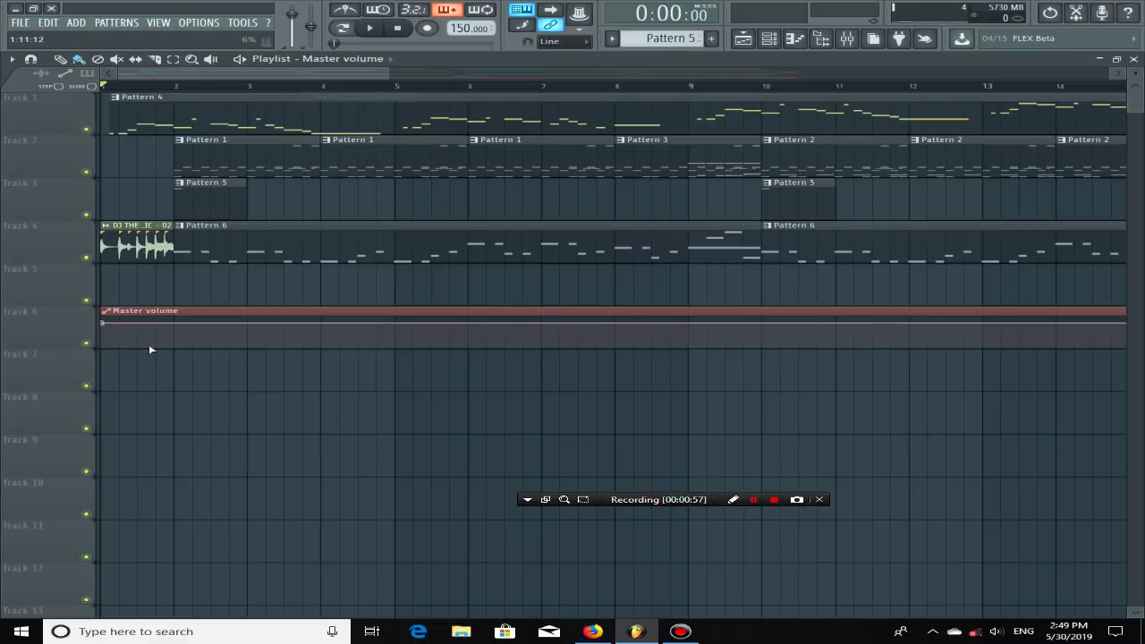
scroll(148, 343, down, 4)
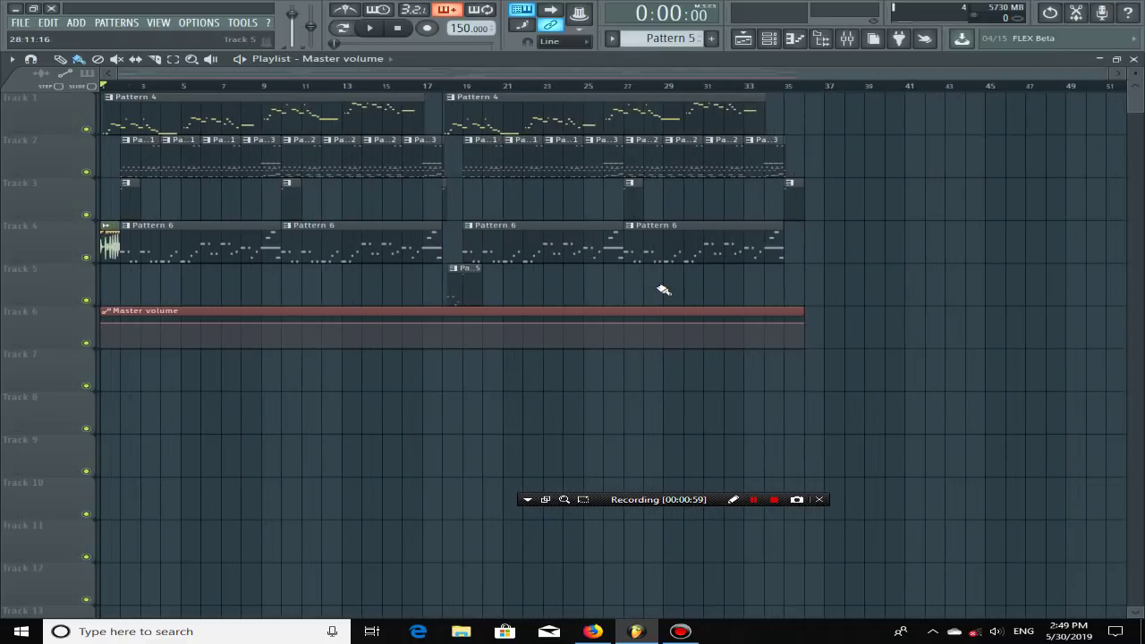
right_click(675, 347)
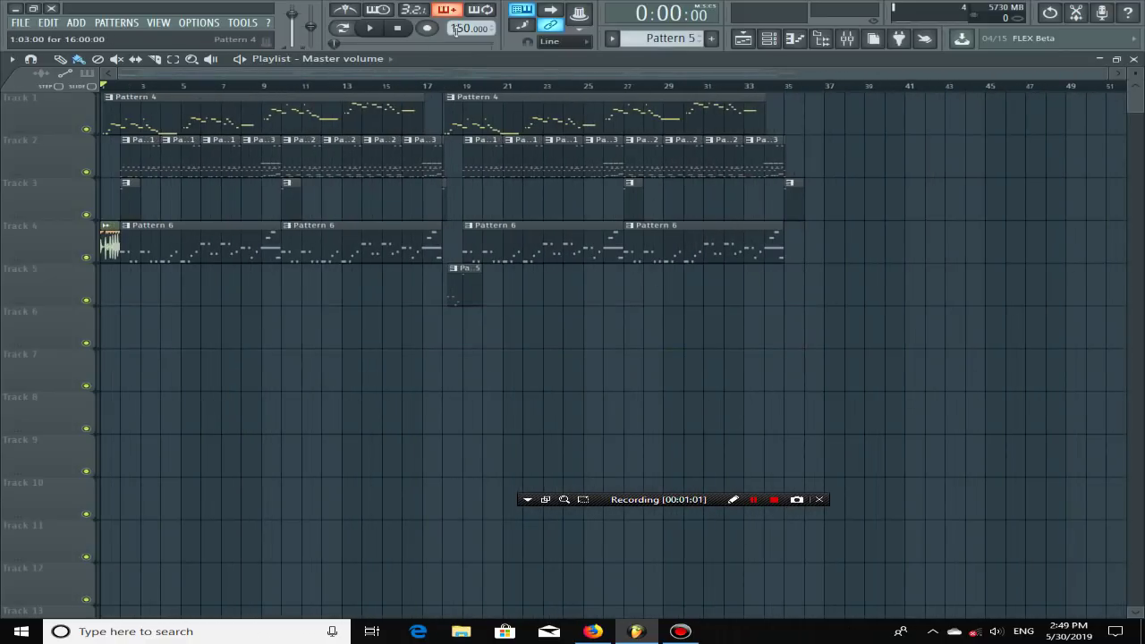
click(549, 27)
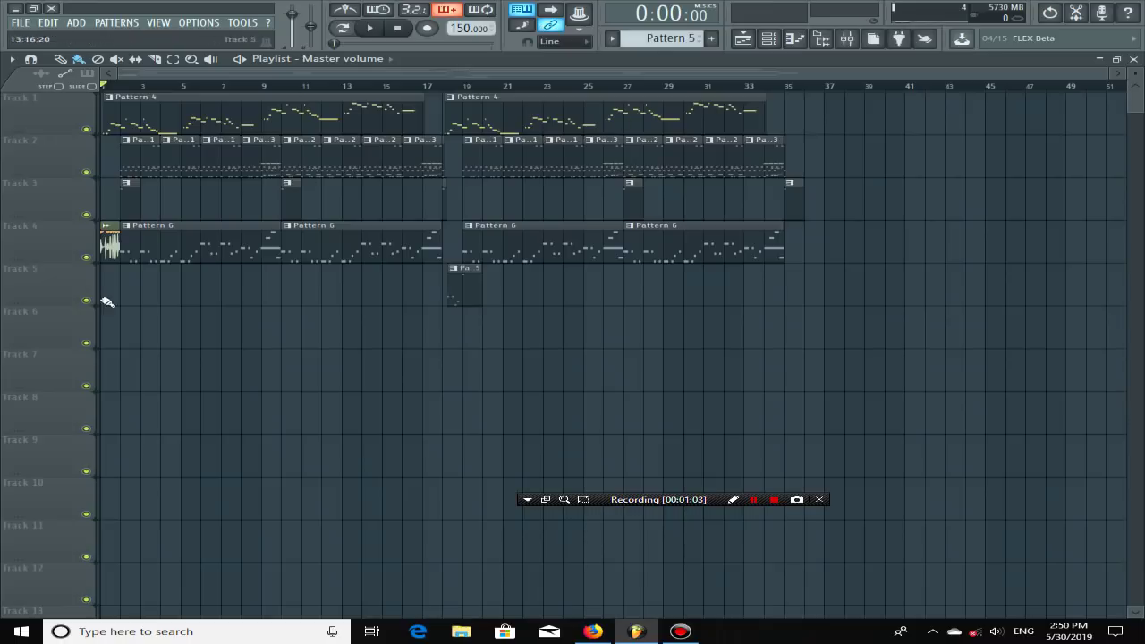
Step: Play the song from the beginning, jump ahead to about bar 17, and stop playback
scroll(69, 152, up, 2)
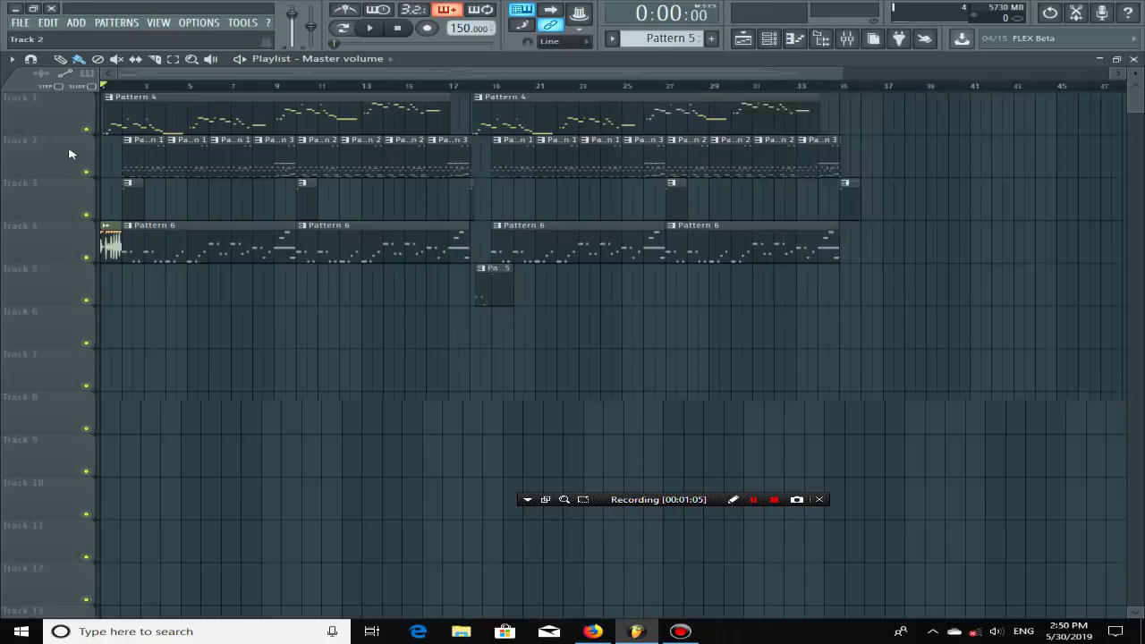
scroll(215, 146, down, 2)
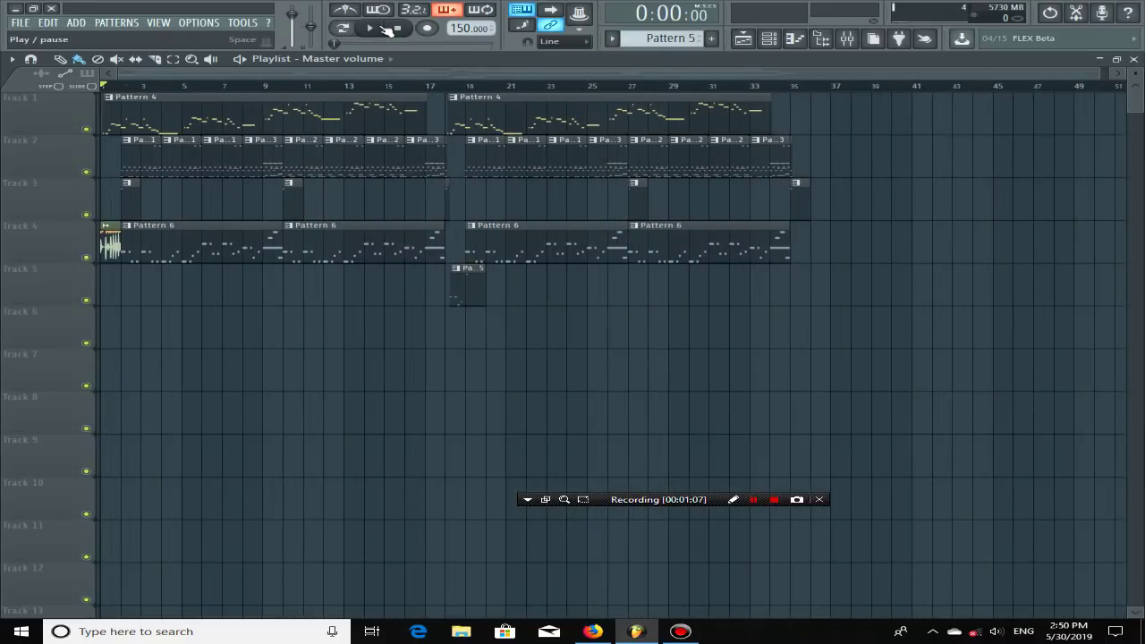
click(387, 29)
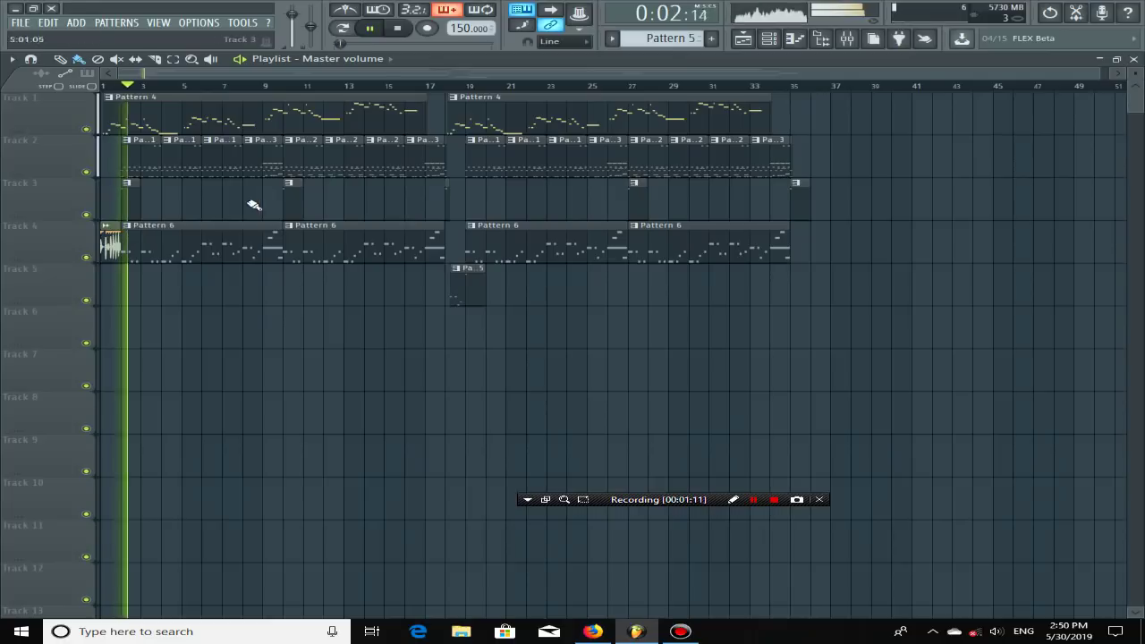
click(427, 87)
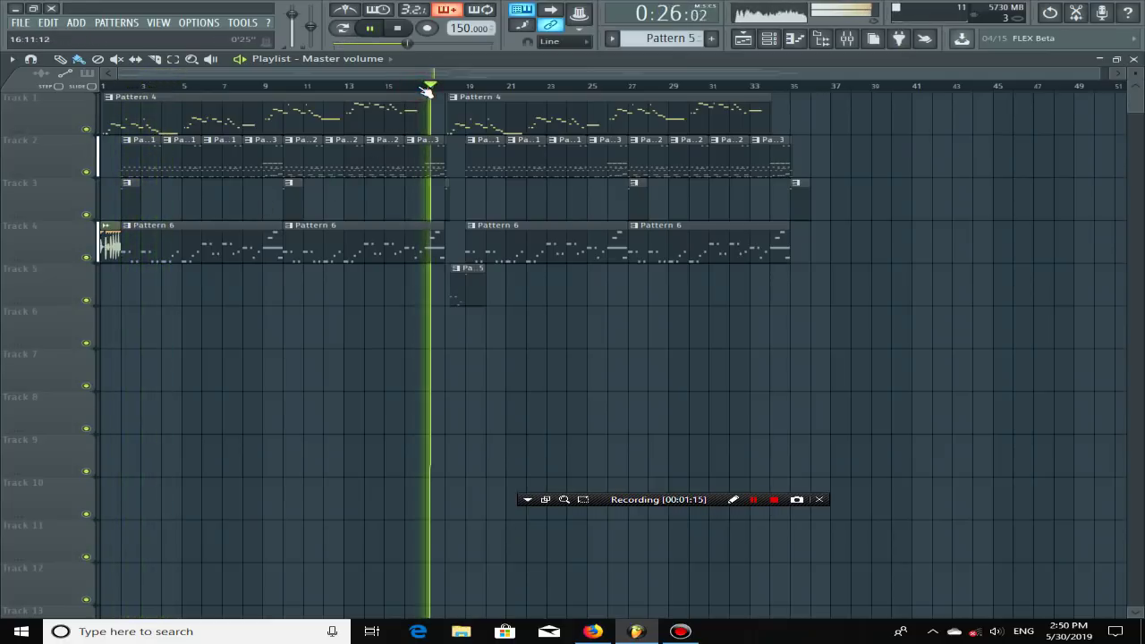
key(space)
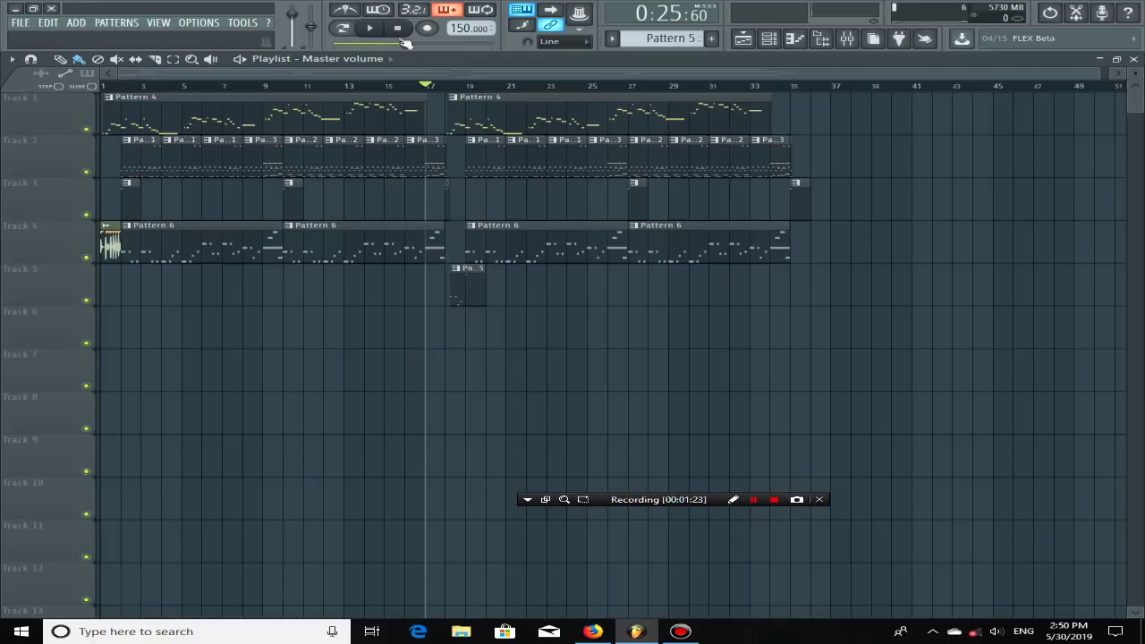
right_click(475, 31)
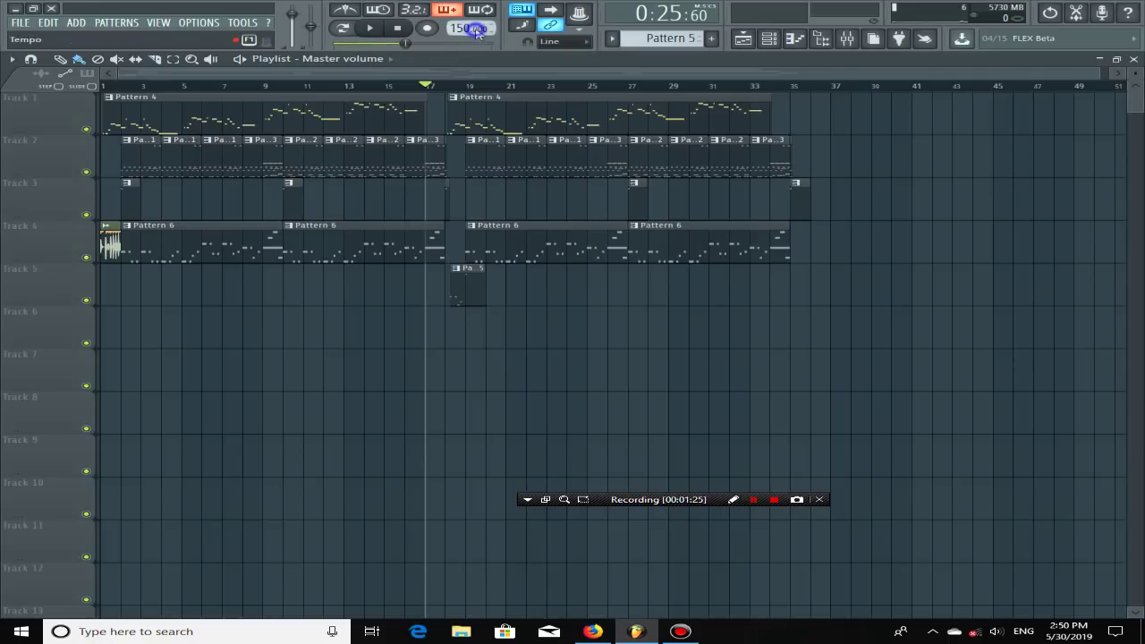
right_click(920, 356)
drag(195, 89, 20, 91)
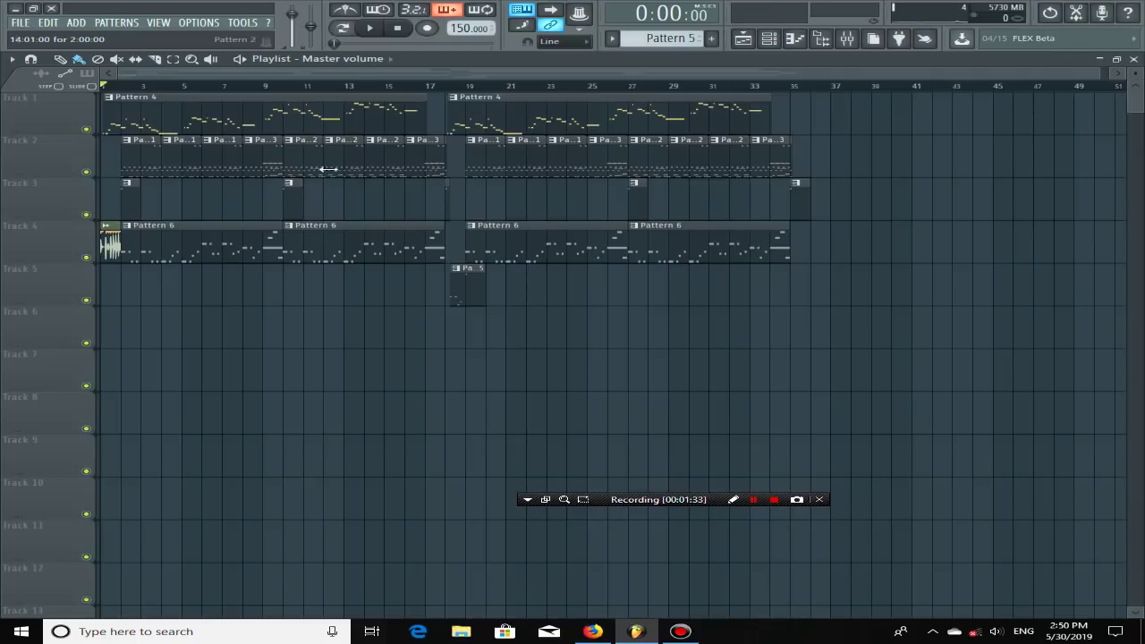
click(204, 86)
drag(304, 86, 161, 90)
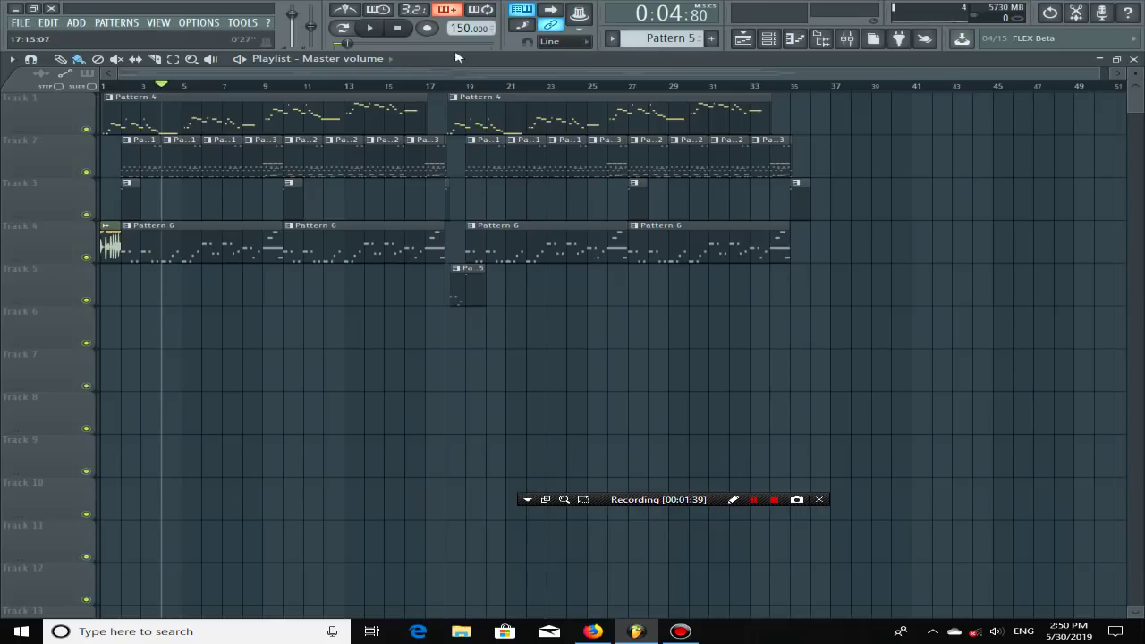
drag(364, 90, 304, 87)
click(384, 86)
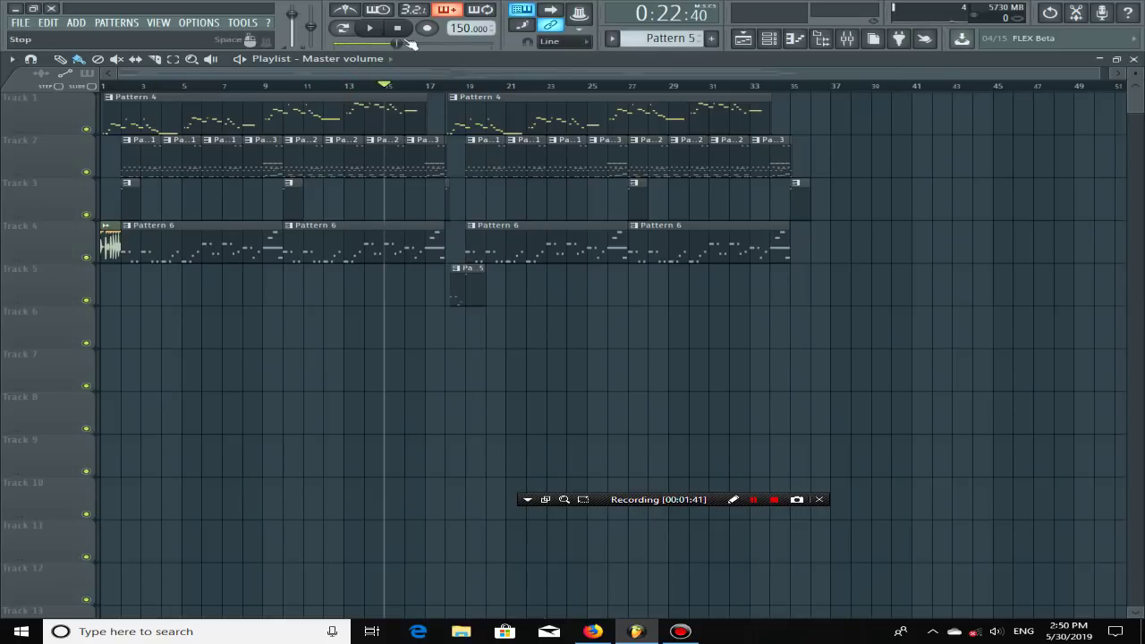
Step: Create an automation clip for the song tempo in the playlist and move the playhead to about bar 9
right_click(474, 29)
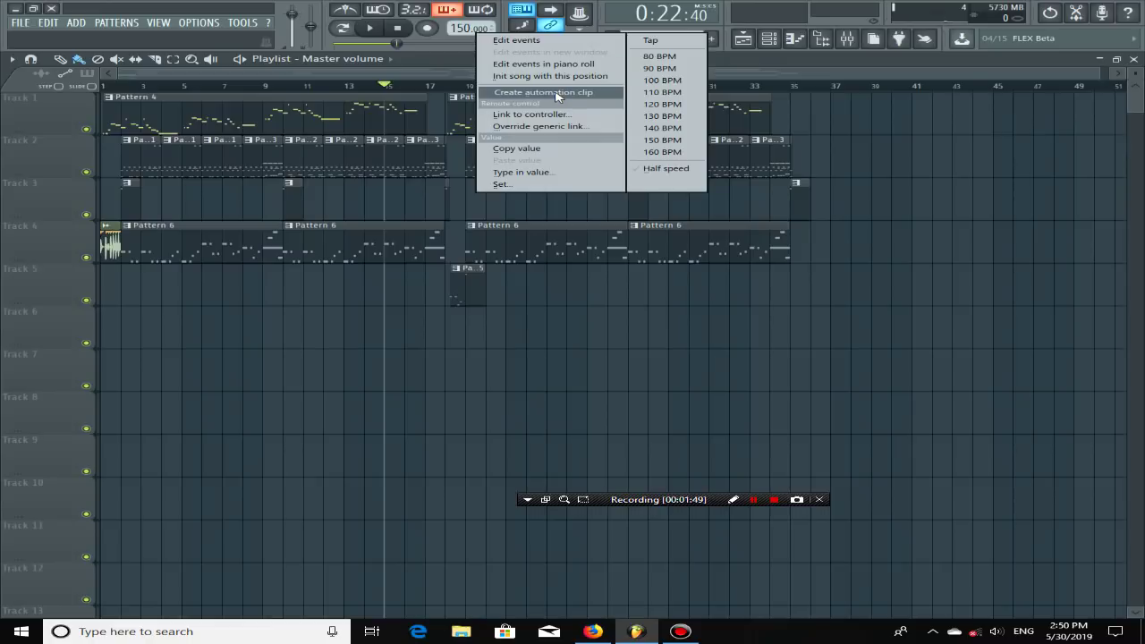
click(502, 94)
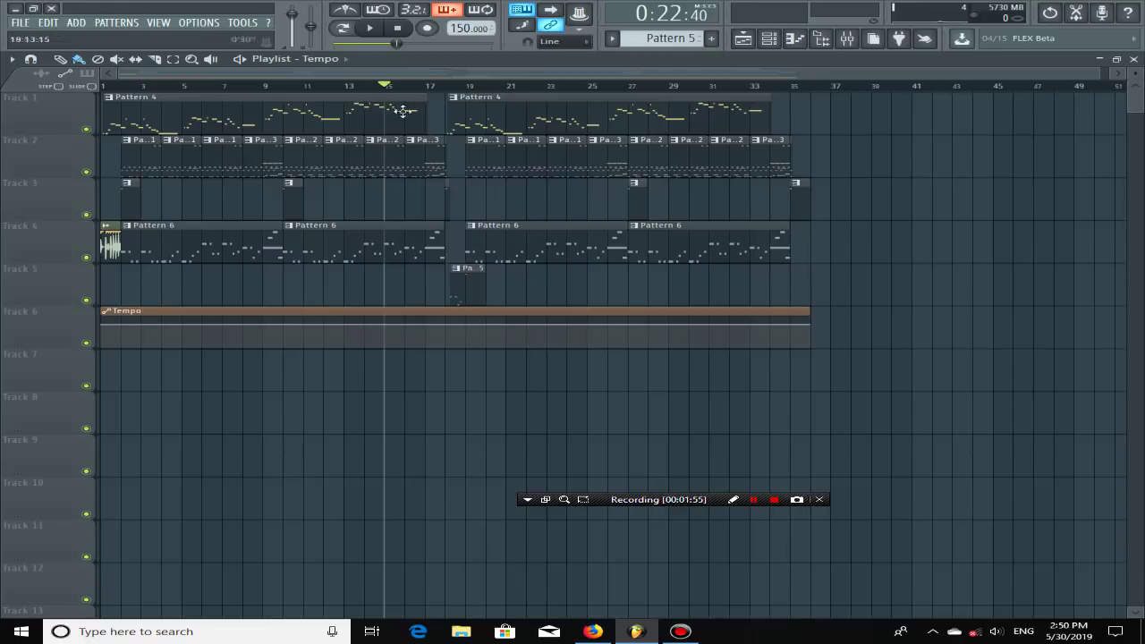
drag(349, 87, 259, 115)
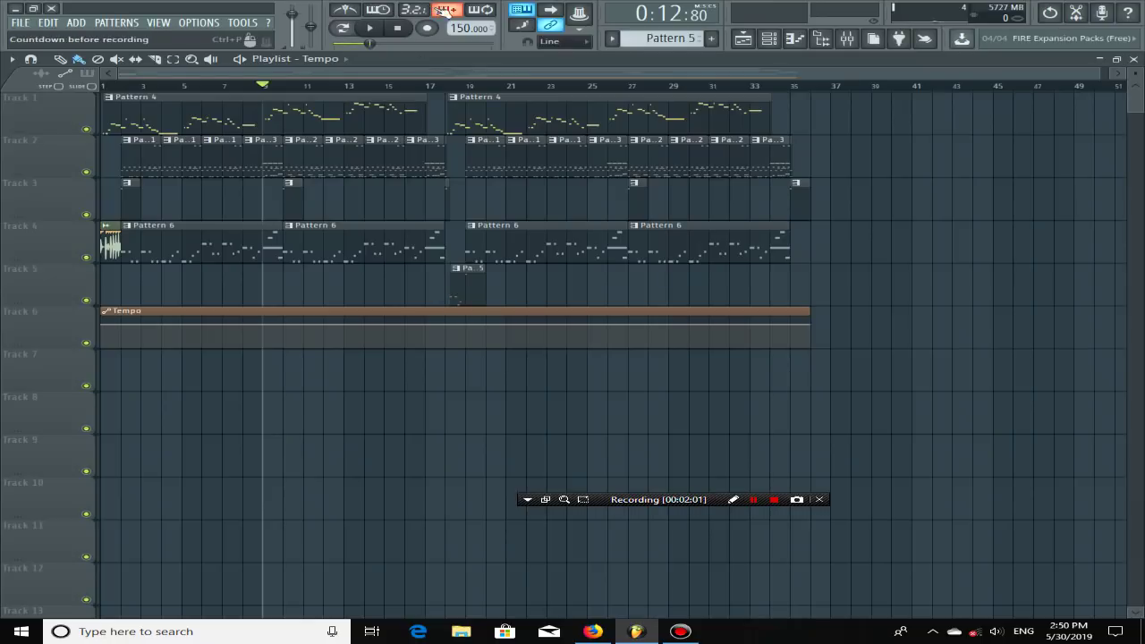
Step: Set the tempo to 110 BPM without restretching the channels and copy the tempo value
right_click(471, 27)
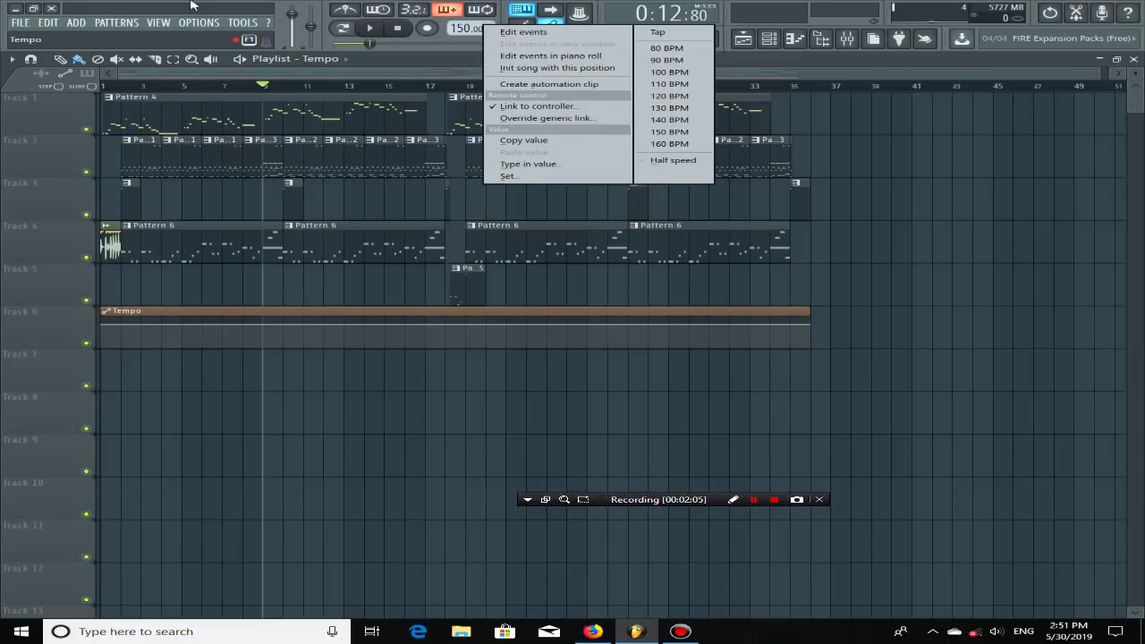
click(669, 83)
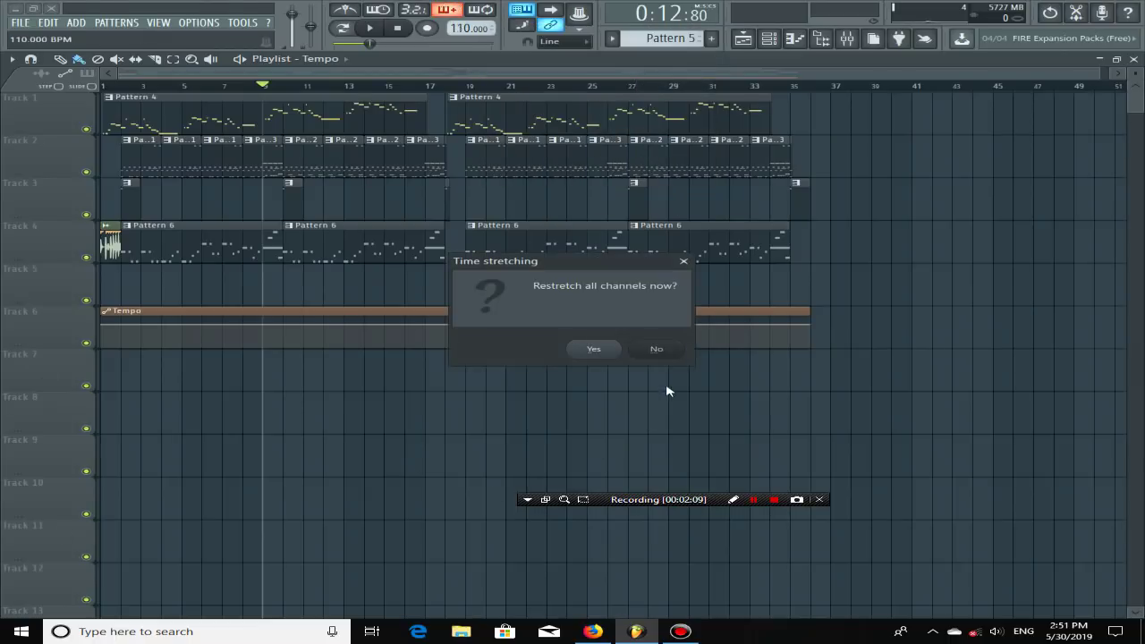
drag(523, 271, 318, 240)
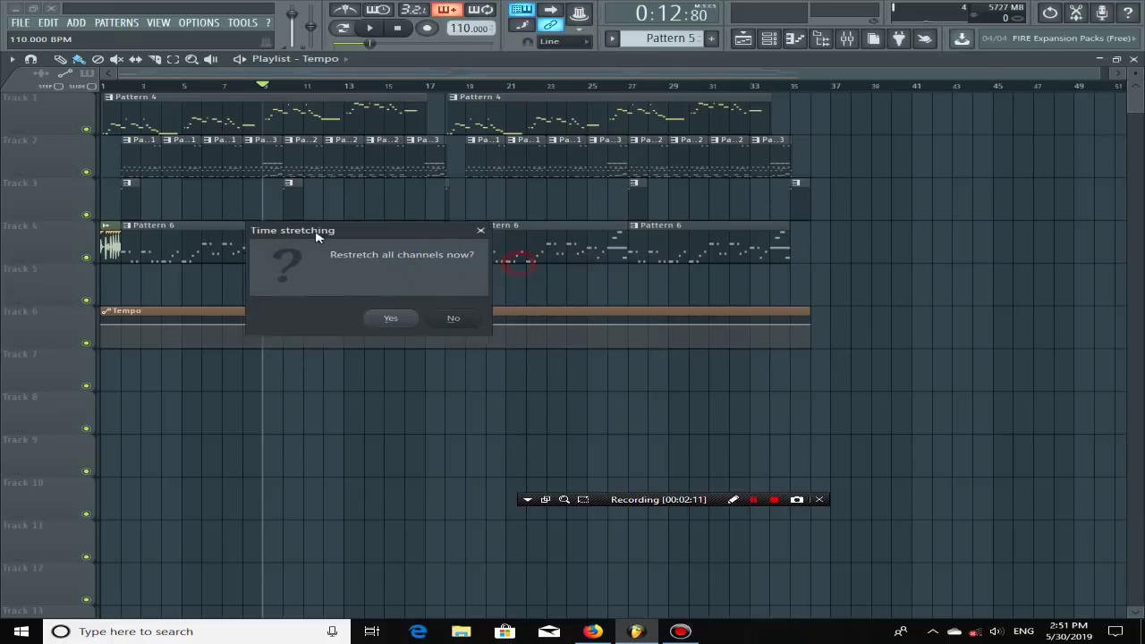
click(453, 319)
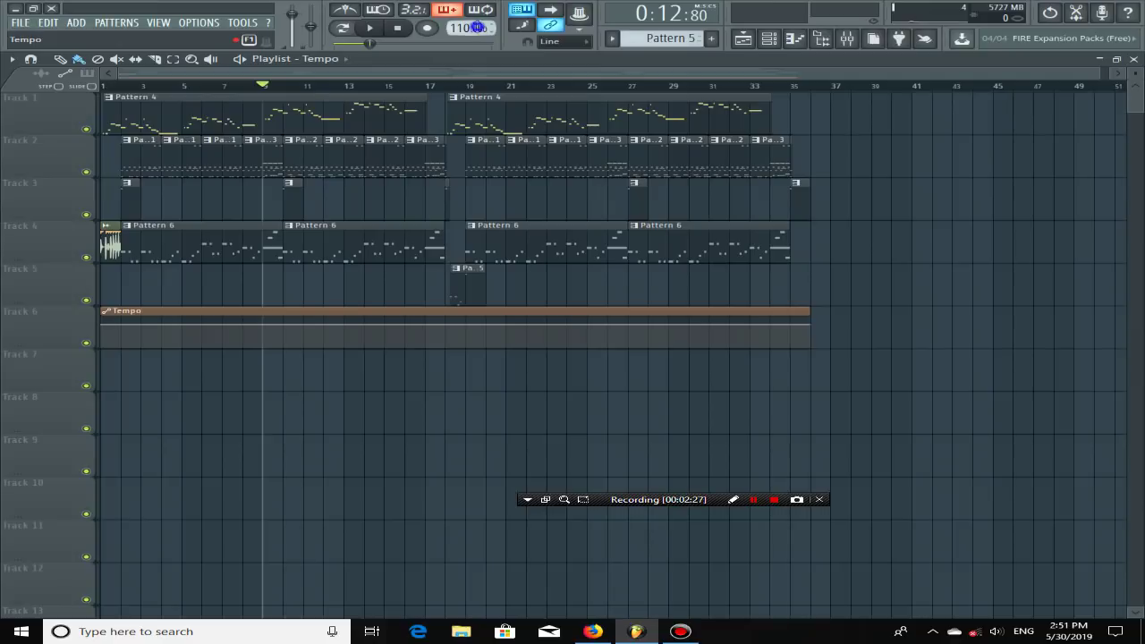
right_click(476, 27)
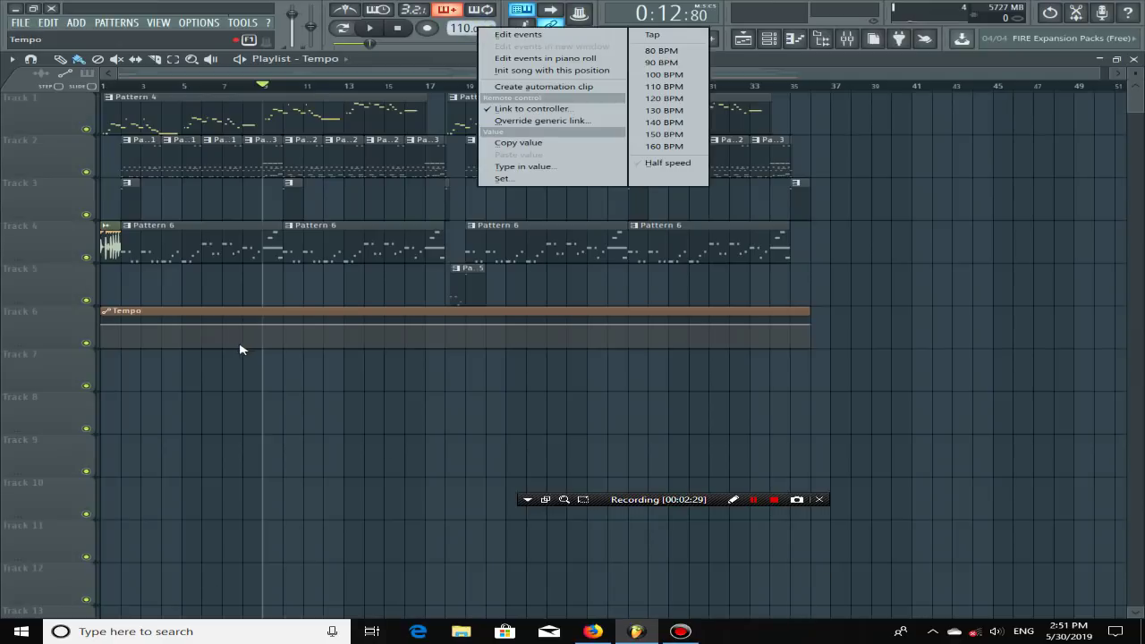
click(532, 143)
Step: Select the playlist time range covering the song's second half, from bar 18 to bar 35
scroll(396, 153, up, 5)
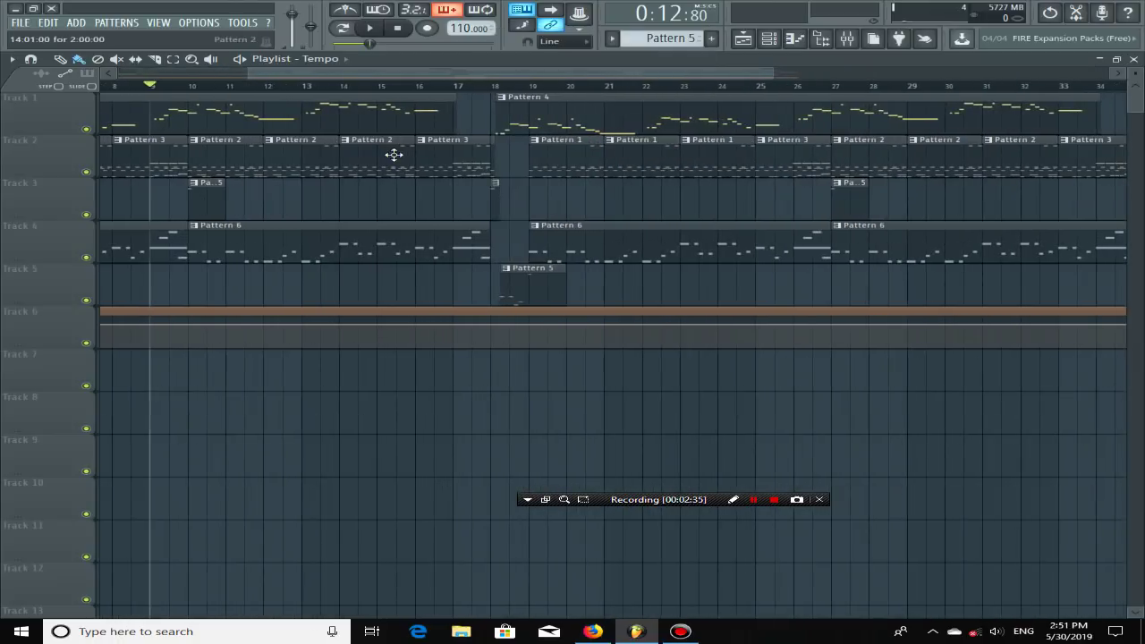
scroll(542, 93, up, 4)
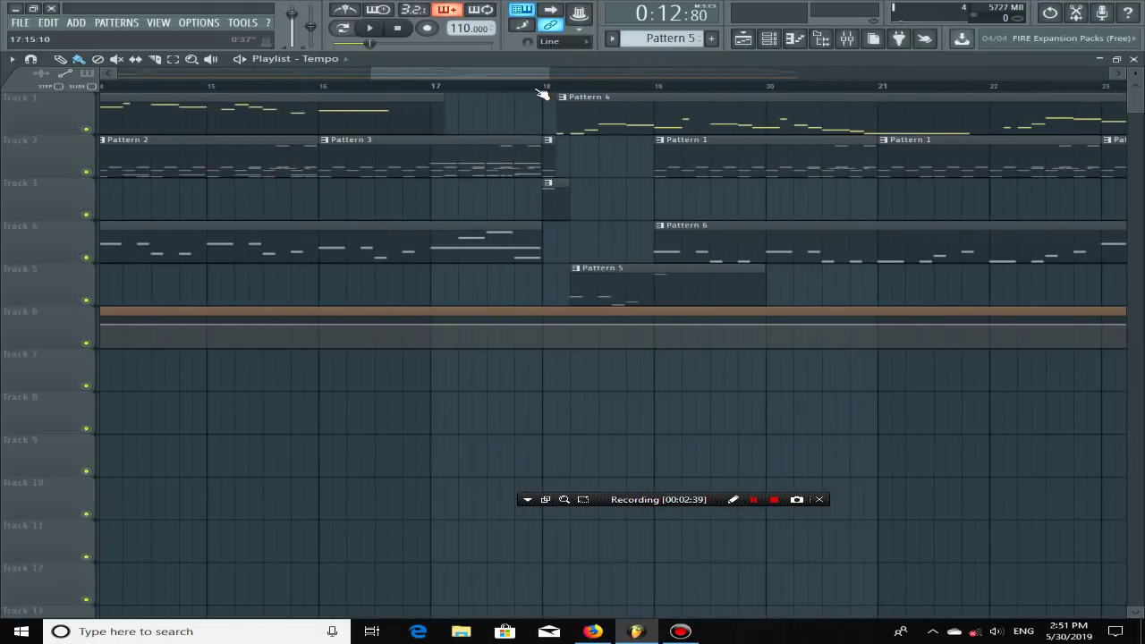
scroll(542, 93, down, 6)
scroll(542, 94, up, 2)
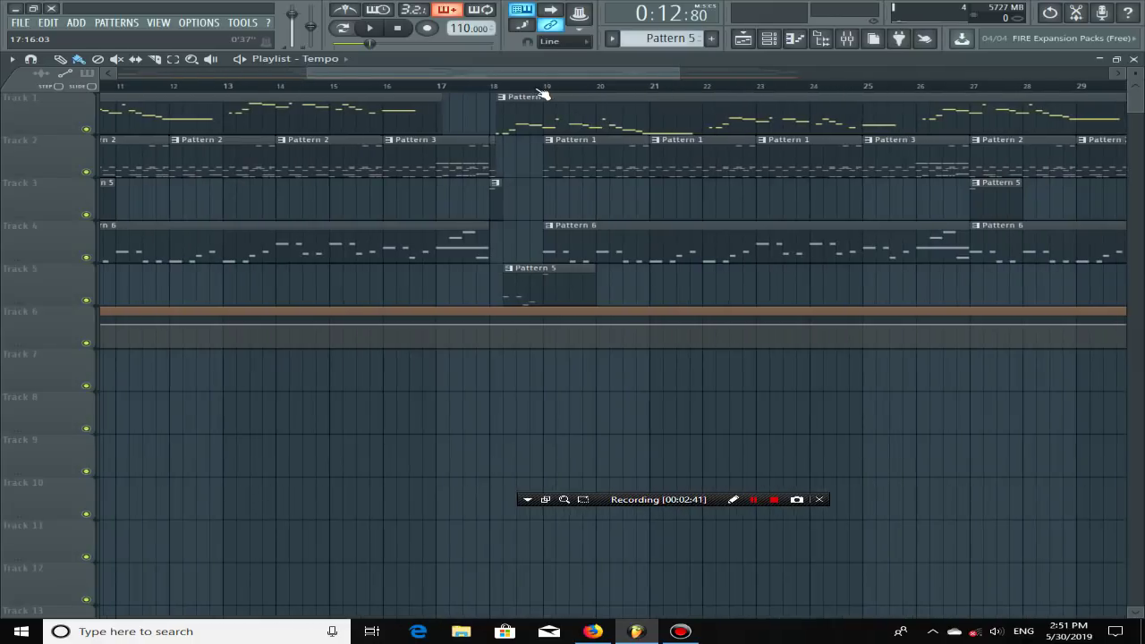
scroll(542, 93, down, 5)
drag(519, 90, 935, 92)
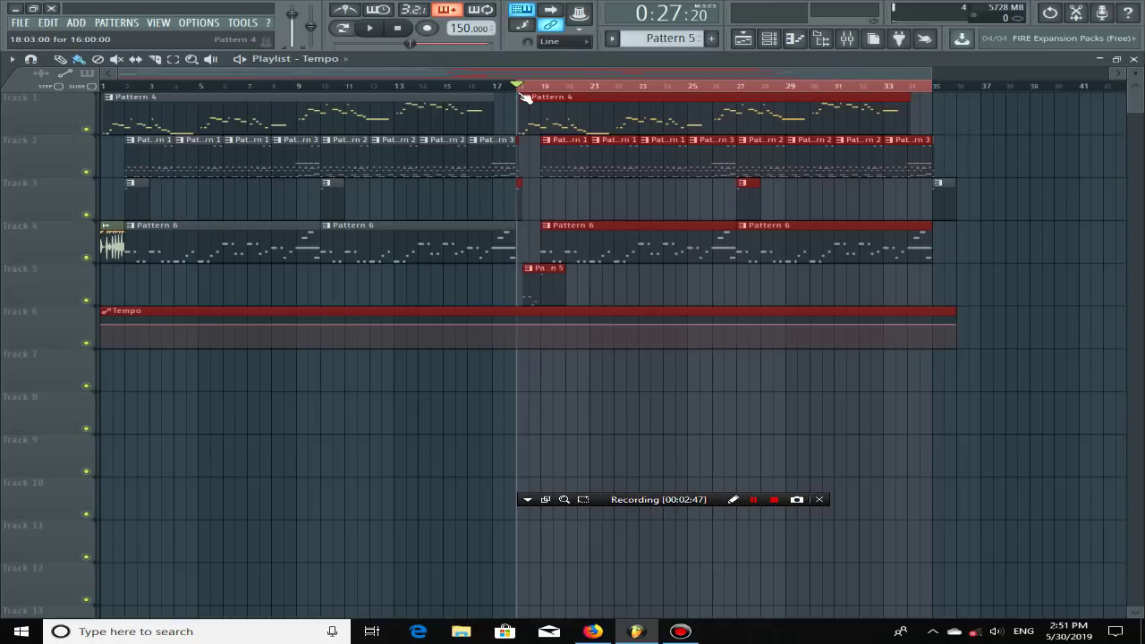
scroll(526, 96, up, 5)
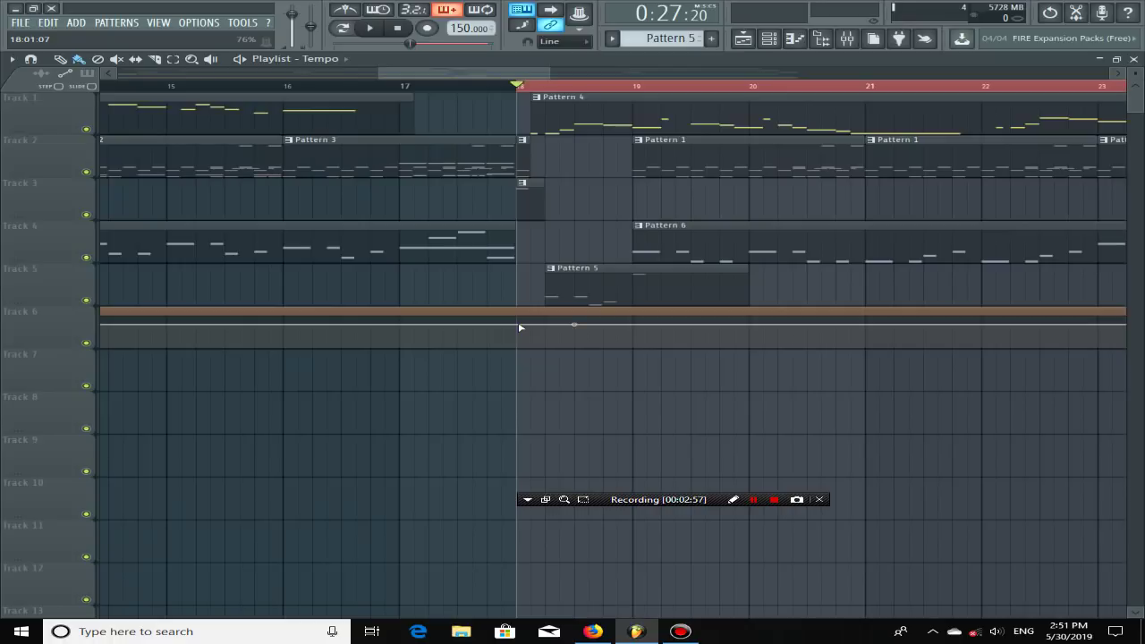
click(733, 499)
mouse_move(529, 315)
mouse_down()
mouse_move(502, 316)
mouse_move(502, 345)
mouse_move(546, 351)
mouse_move(532, 309)
mouse_up()
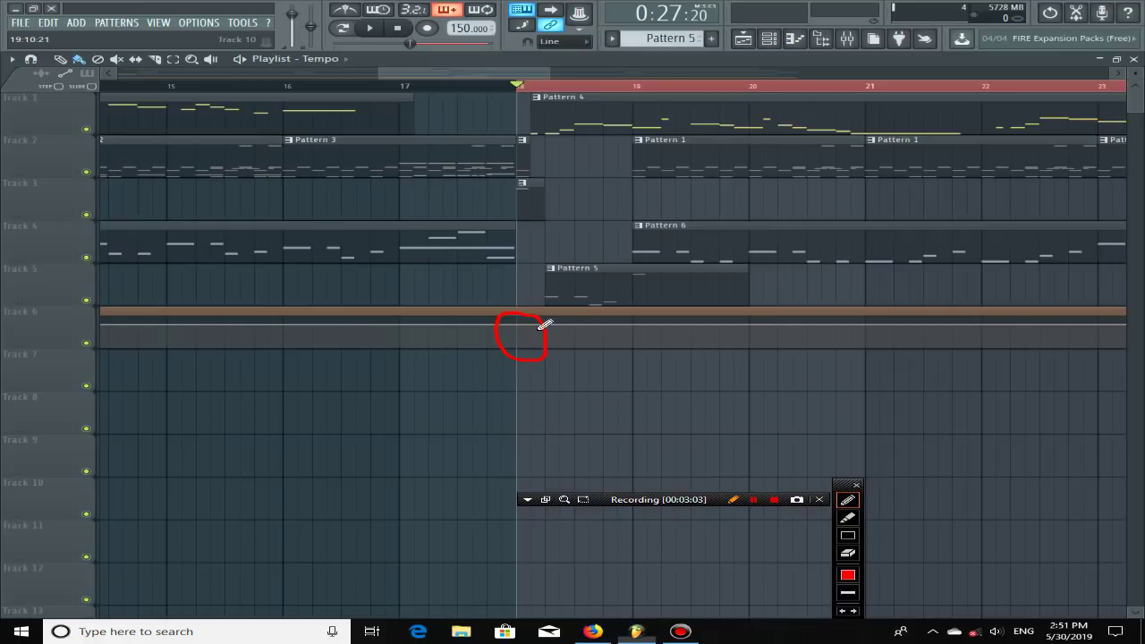
click(732, 499)
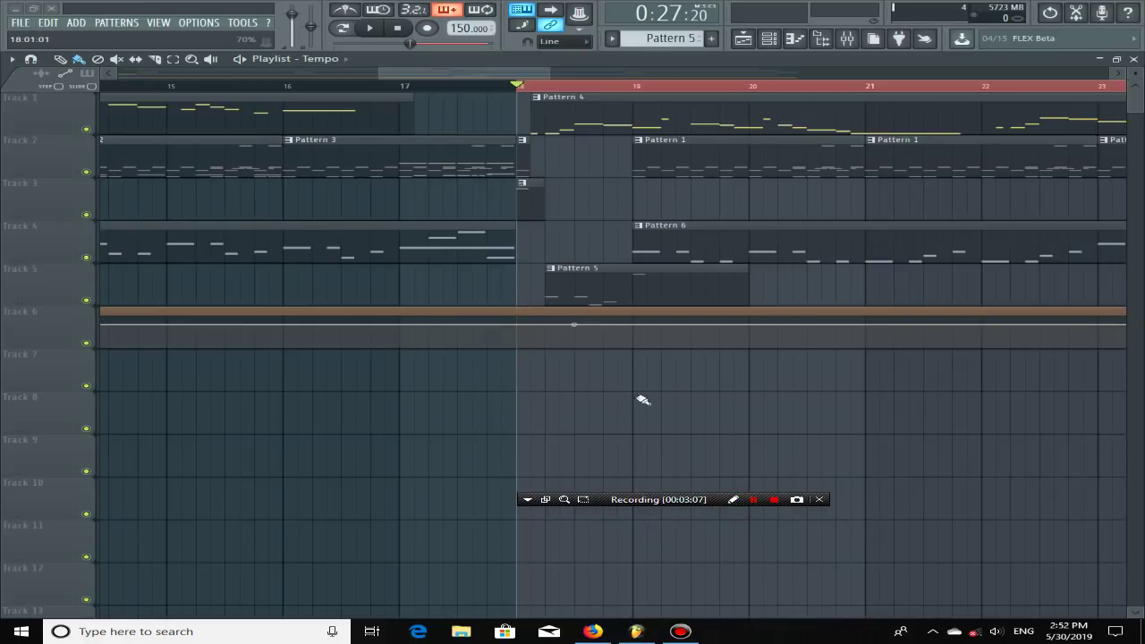
click(733, 499)
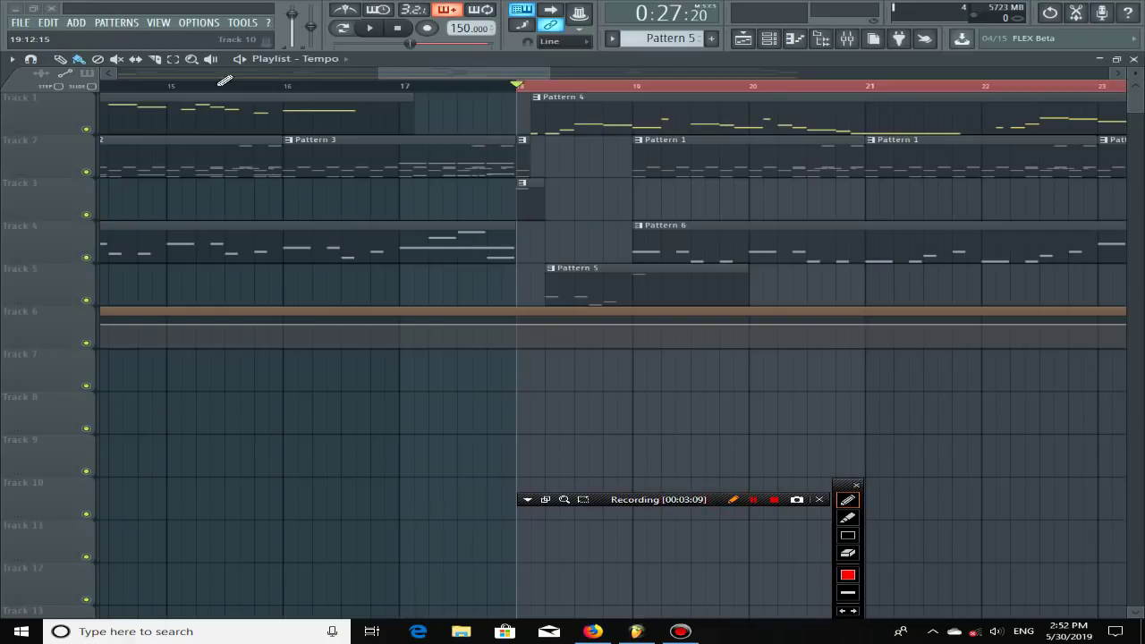
mouse_move(114, 70)
mouse_down()
mouse_move(23, 68)
mouse_move(26, 86)
mouse_move(56, 102)
mouse_move(117, 70)
mouse_up()
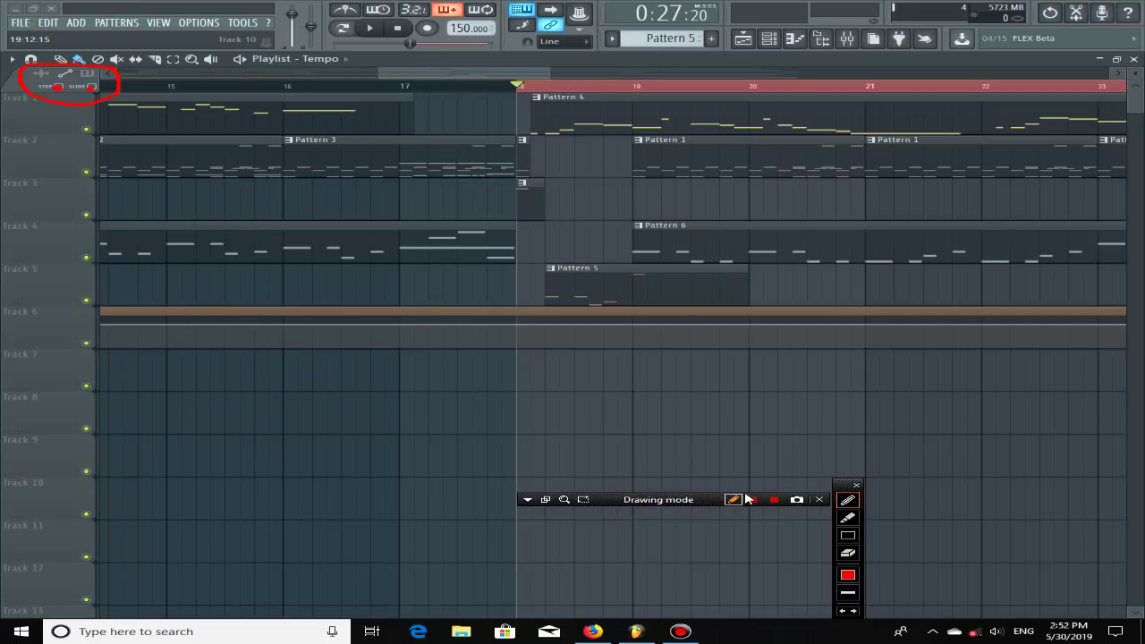
click(733, 499)
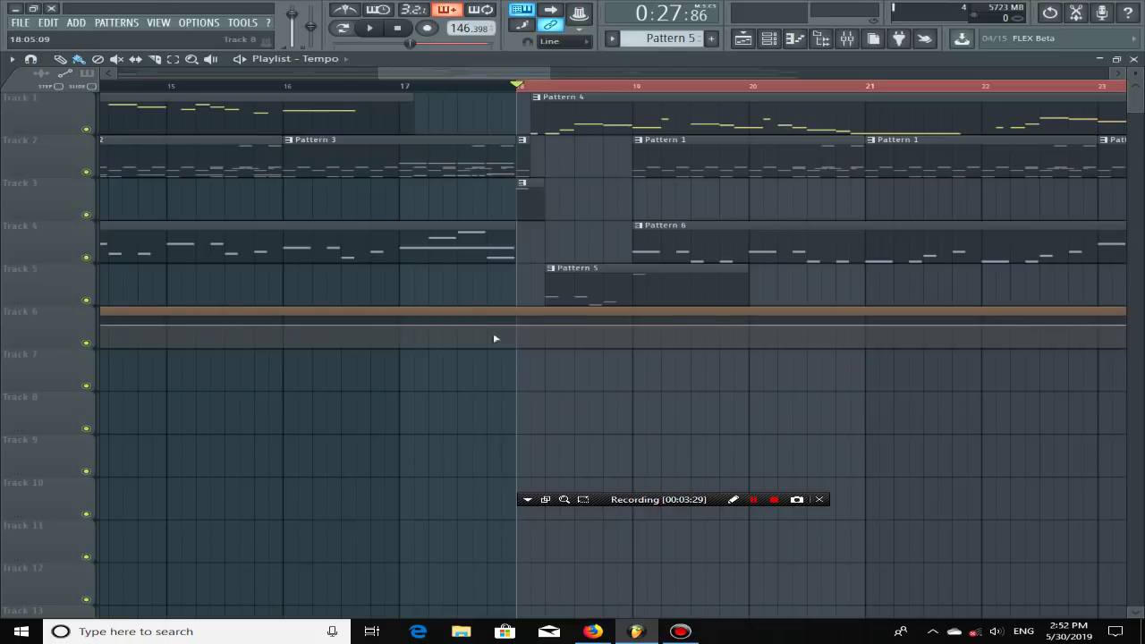
Step: Add tempo automation points at bars 17 and 18 and paste the copied 20% value onto the bar 18 point
right_click(399, 325)
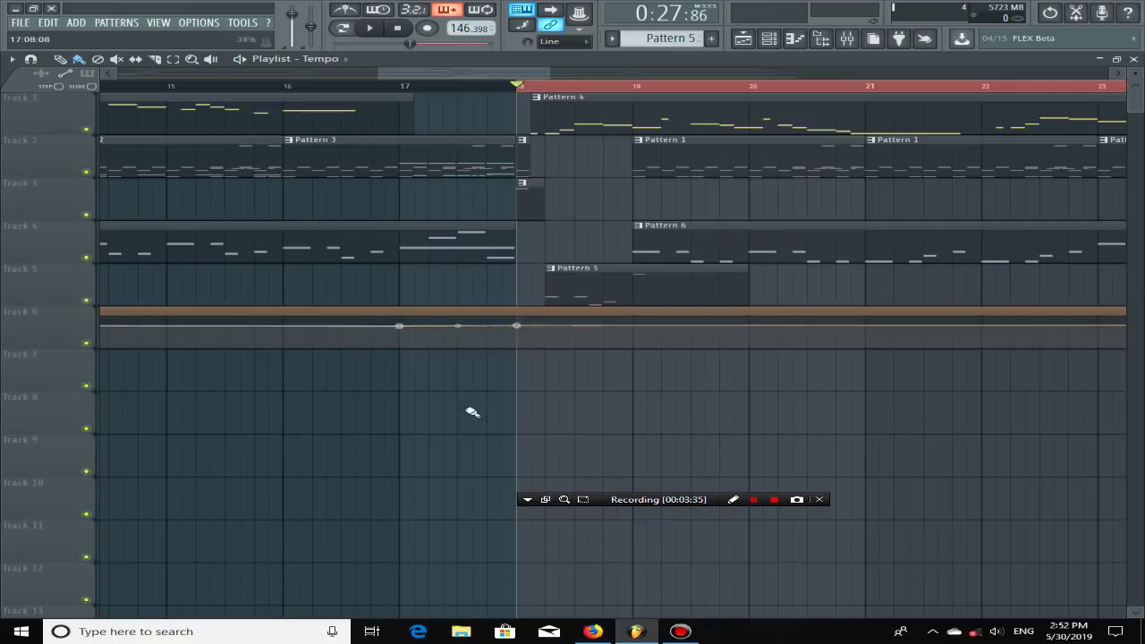
right_click(517, 326)
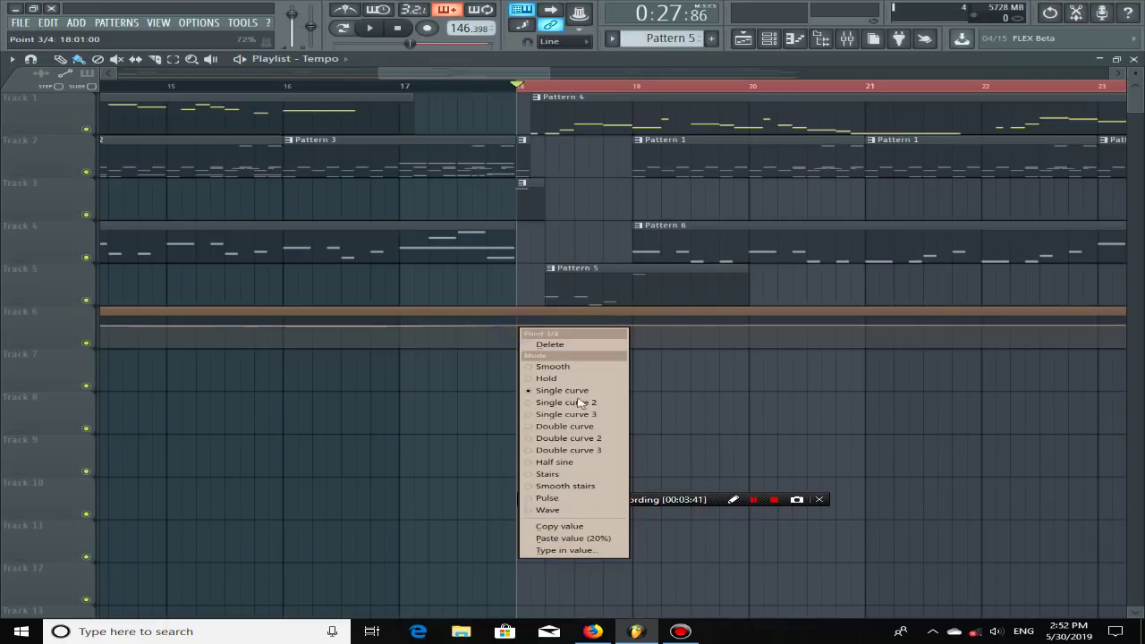
click(595, 539)
scroll(434, 307, down, 3)
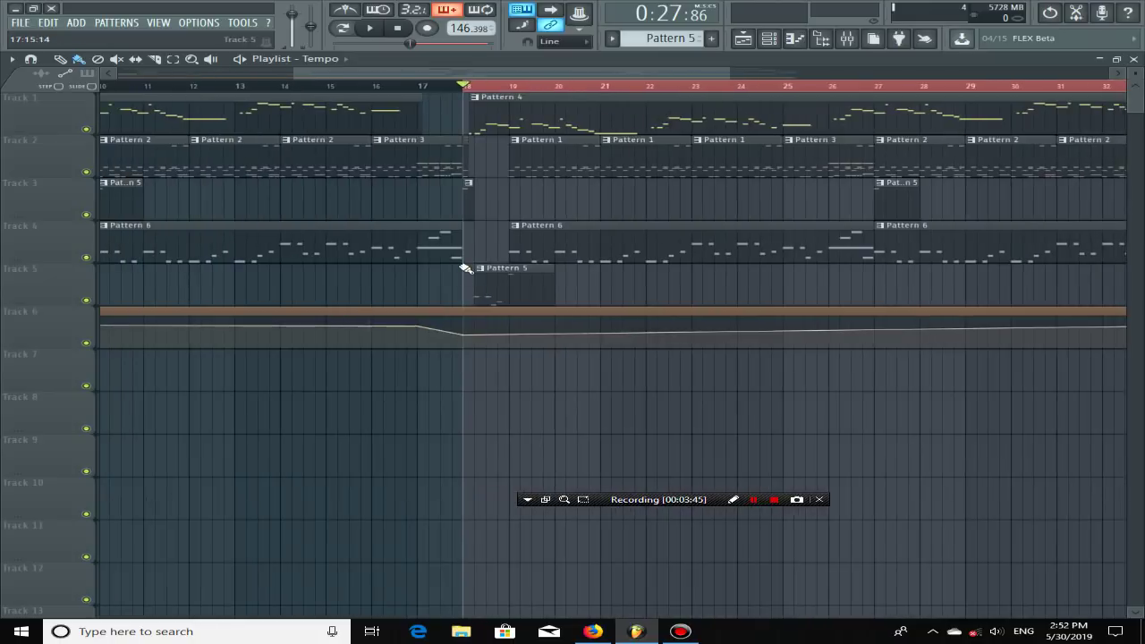
scroll(465, 268, up, 2)
Step: Set the project tempo to 150 BPM without restretching the channels and copy the tempo value
right_click(486, 25)
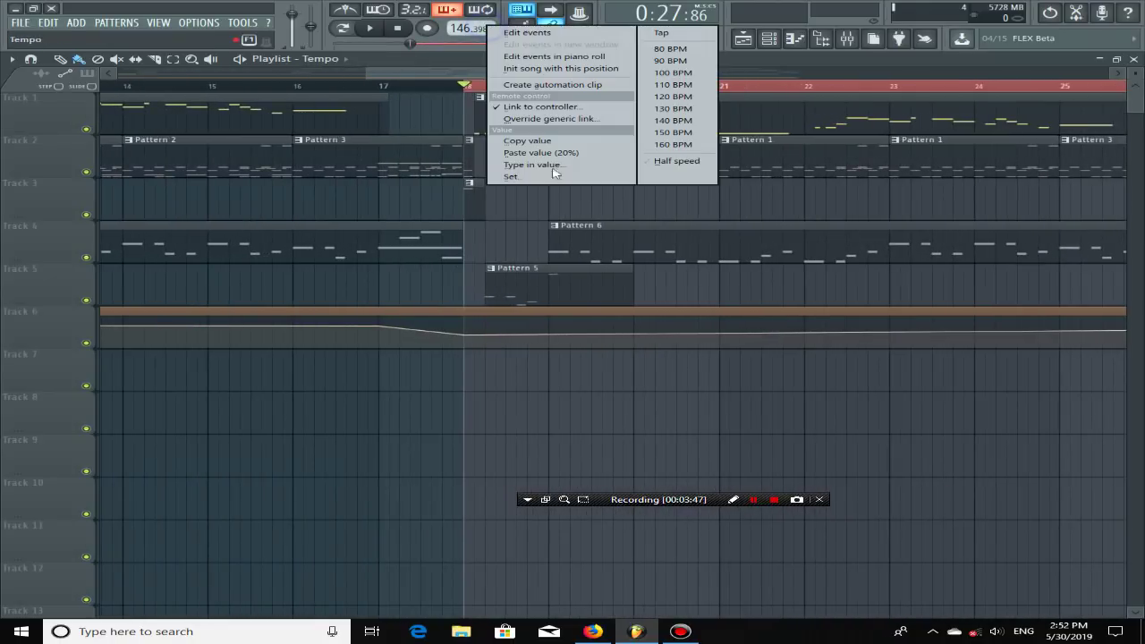
click(662, 132)
click(675, 350)
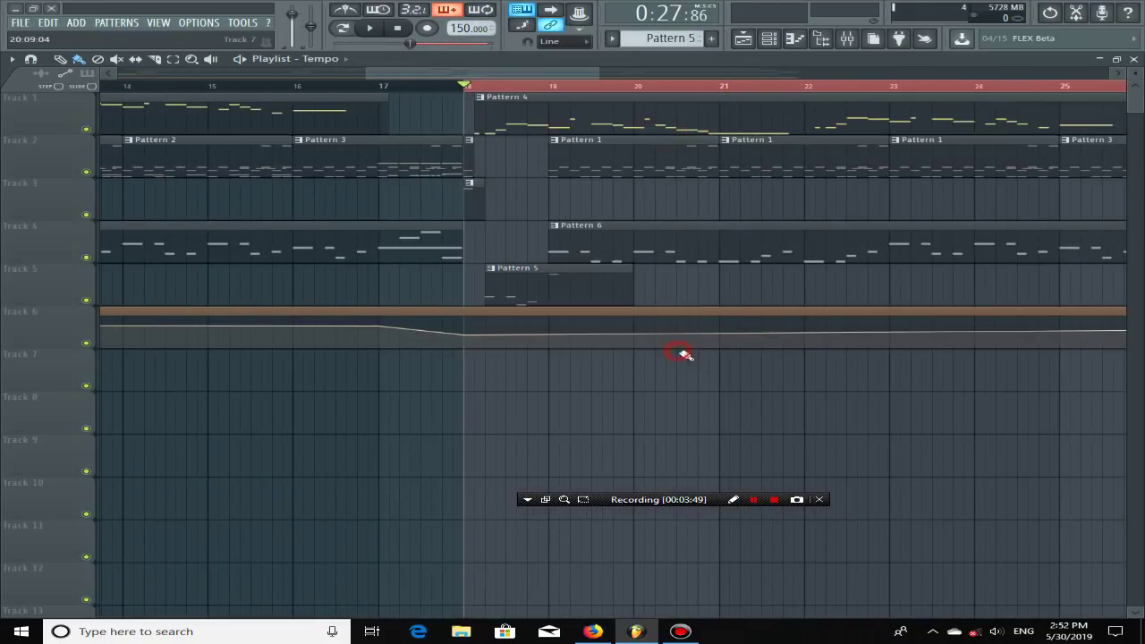
right_click(457, 24)
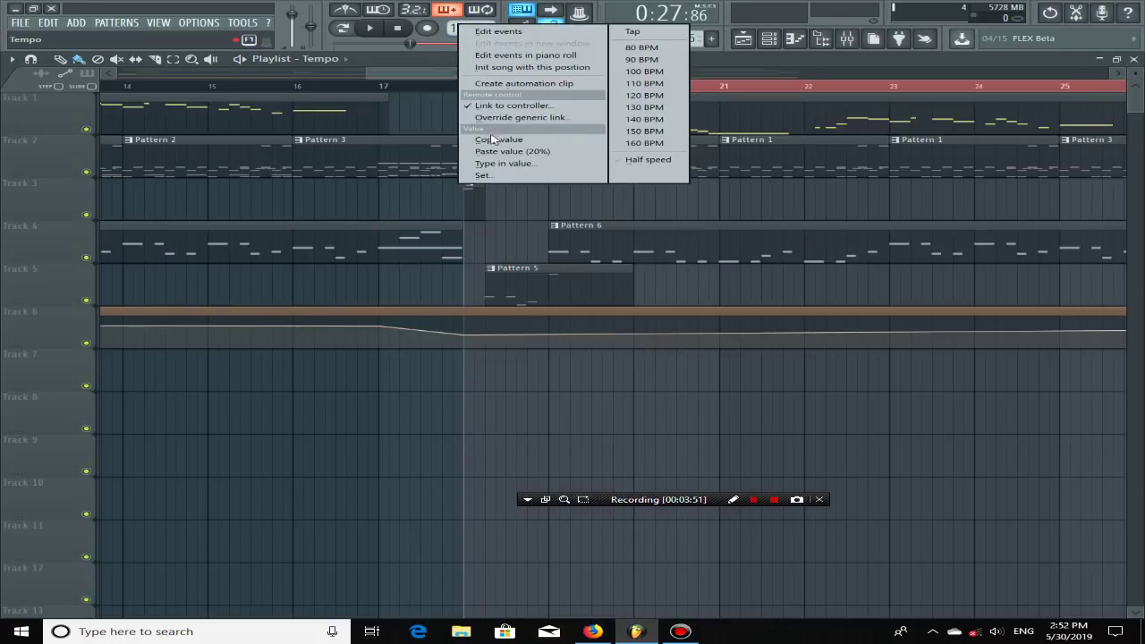
click(489, 140)
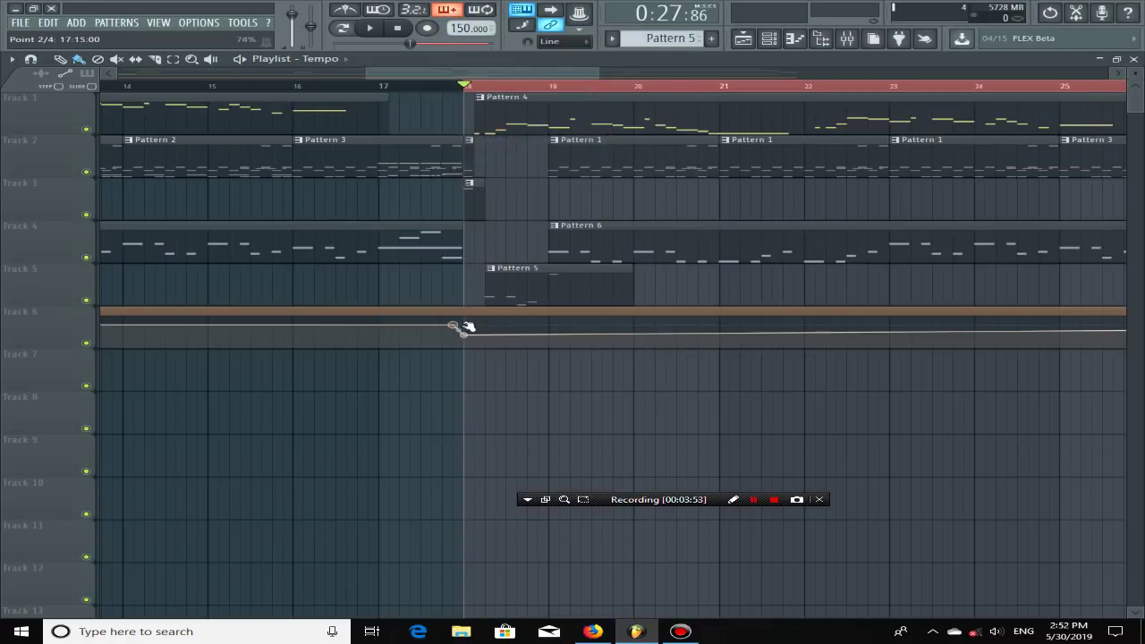
Step: Move the bar 17 automation point to bar 18 for an instant drop and paste the copied 27% value onto it
scroll(464, 327, up, 4)
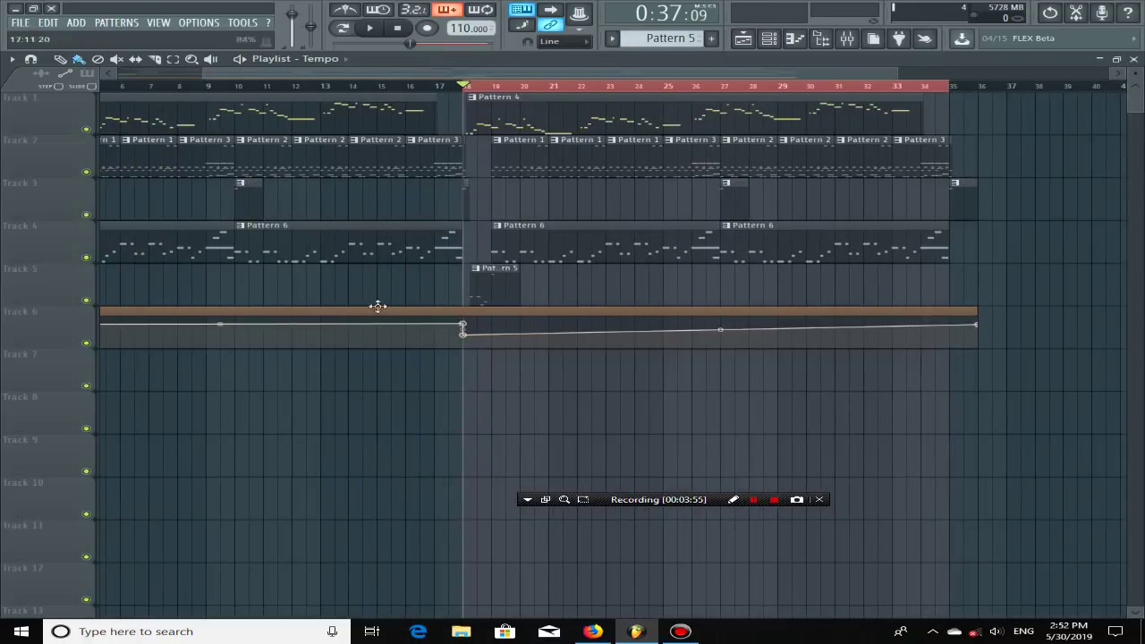
right_click(462, 325)
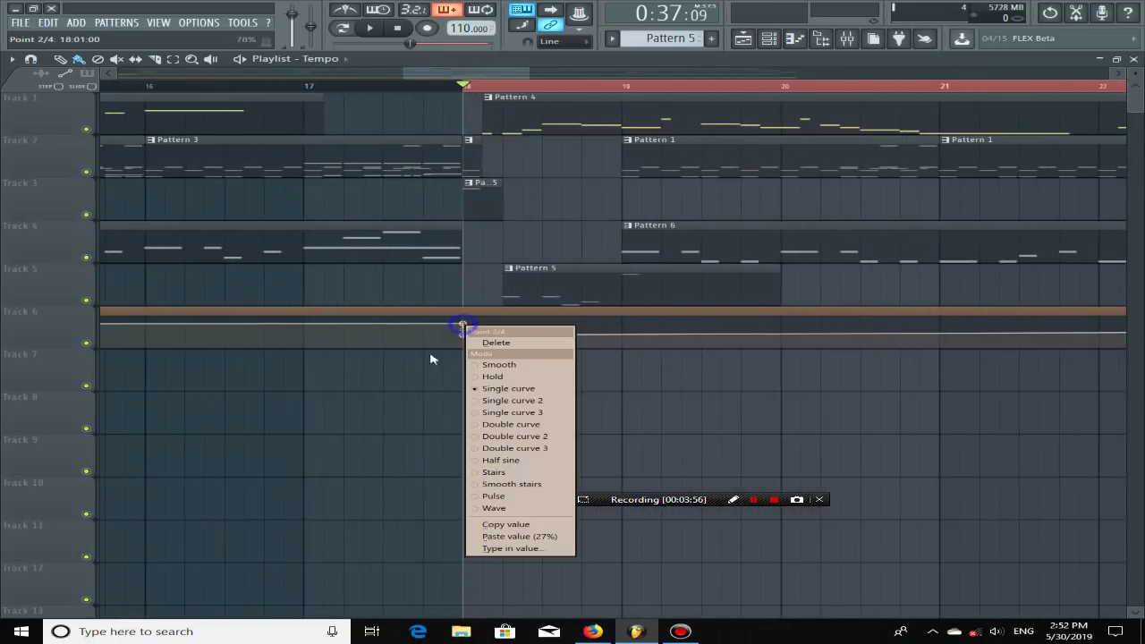
click(519, 536)
Step: Play the song from just before bar 18 across the tempo drop, and stop playback
scroll(430, 93, down, 4)
click(428, 87)
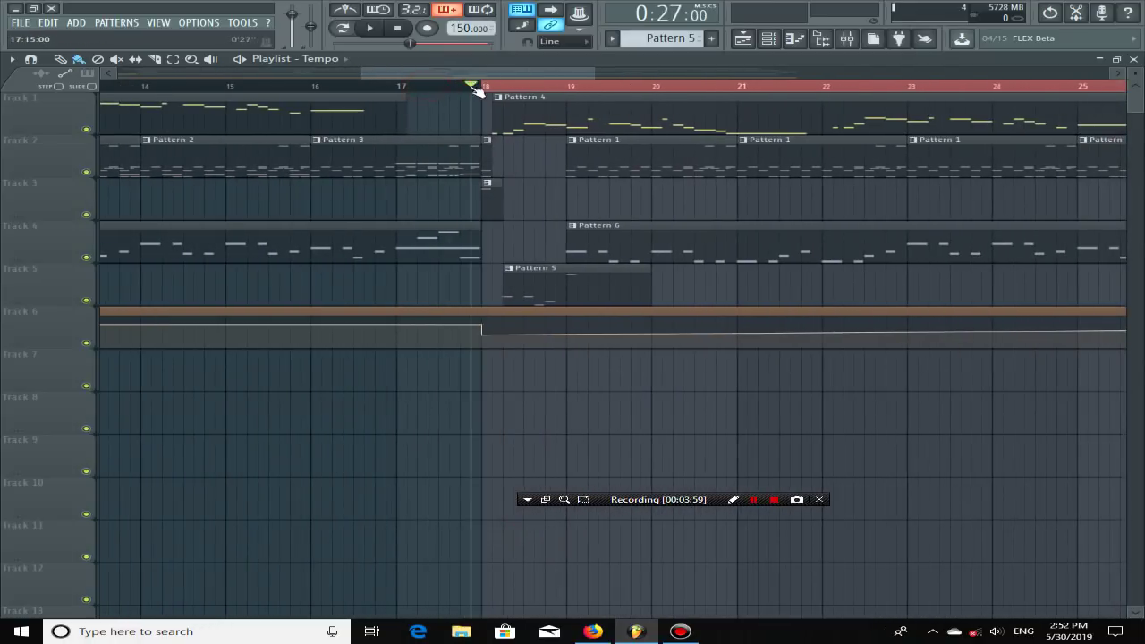
key(space)
scroll(443, 88, down, 3)
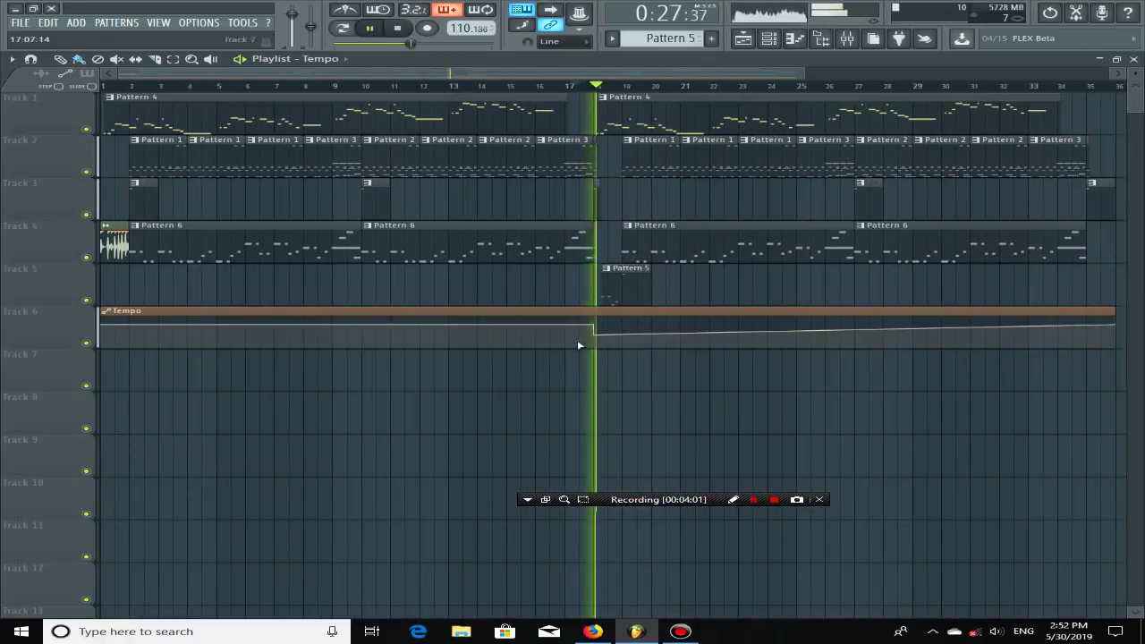
scroll(531, 95, up, 3)
key(space)
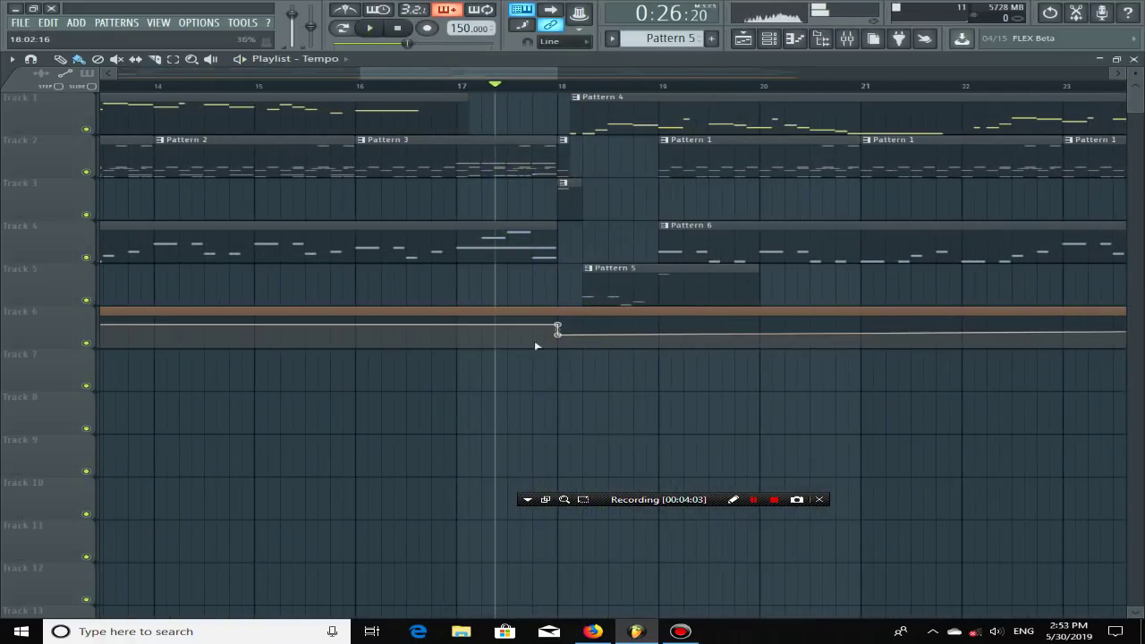
Step: Copy the value of the lower automation point at bar 18 and paste it onto a new point at bar 34
right_click(557, 330)
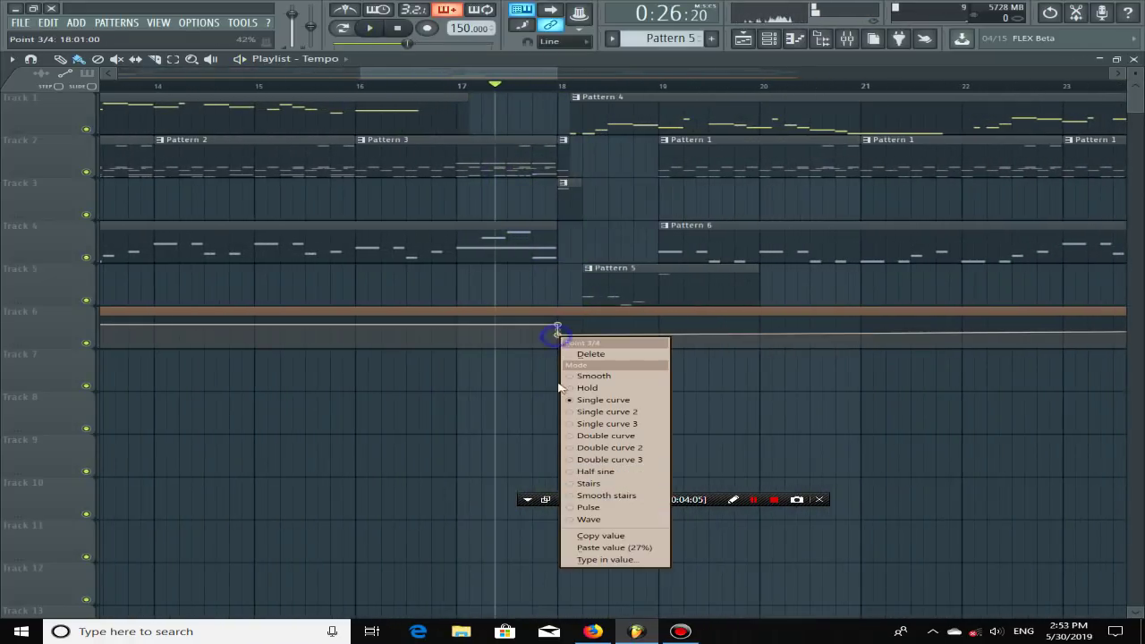
click(603, 537)
scroll(327, 225, down, 5)
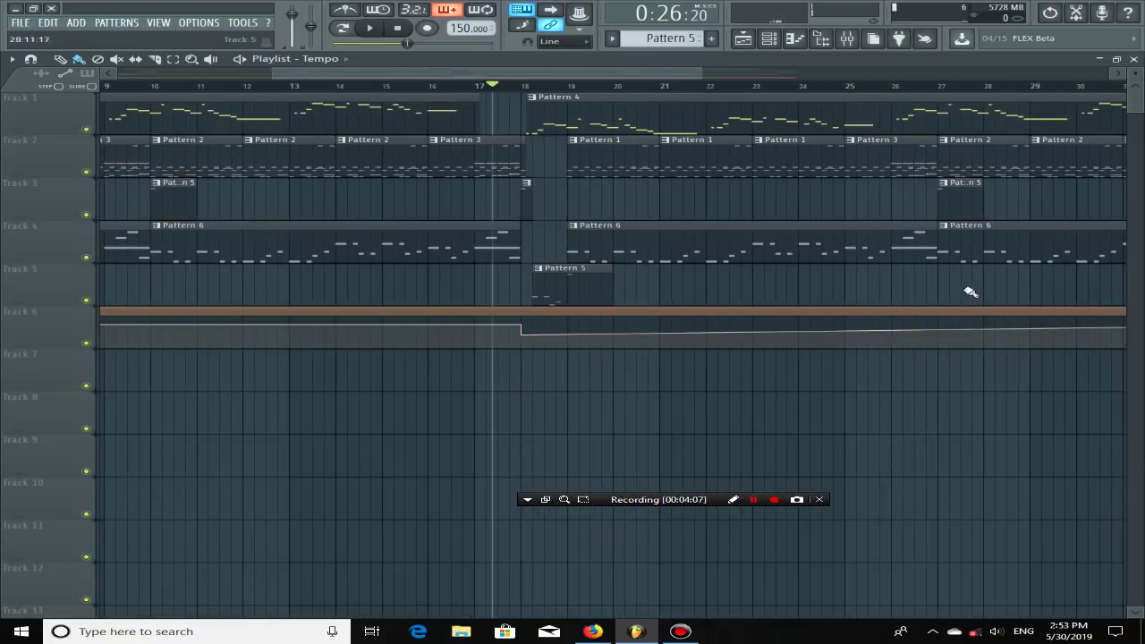
scroll(1014, 327, up, 5)
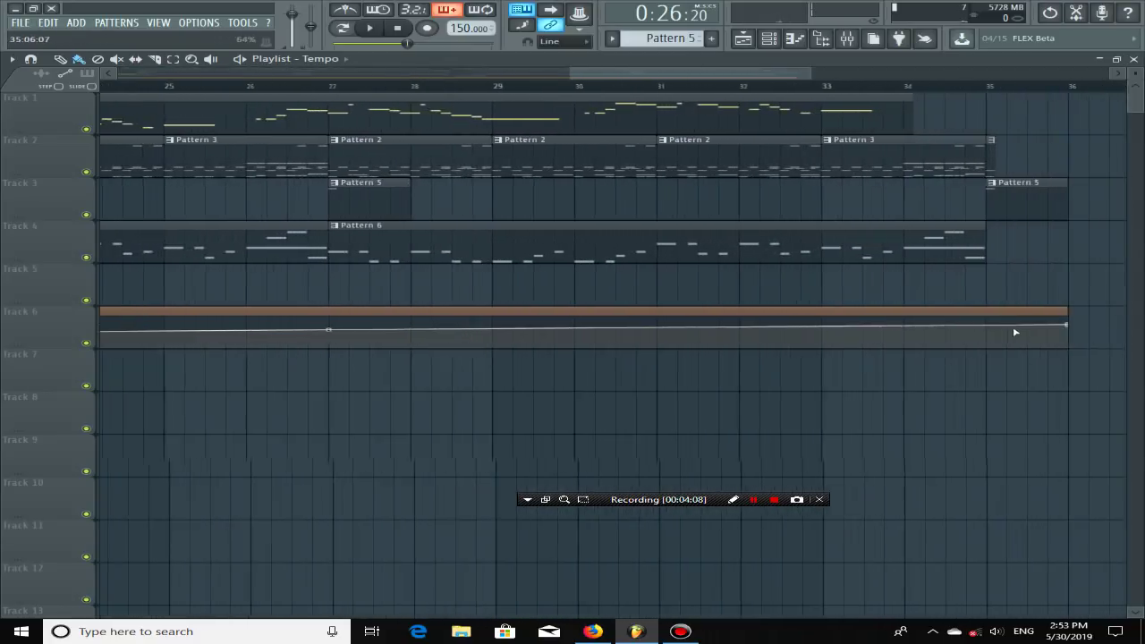
right_click(772, 328)
click(845, 542)
scroll(687, 294, down, 4)
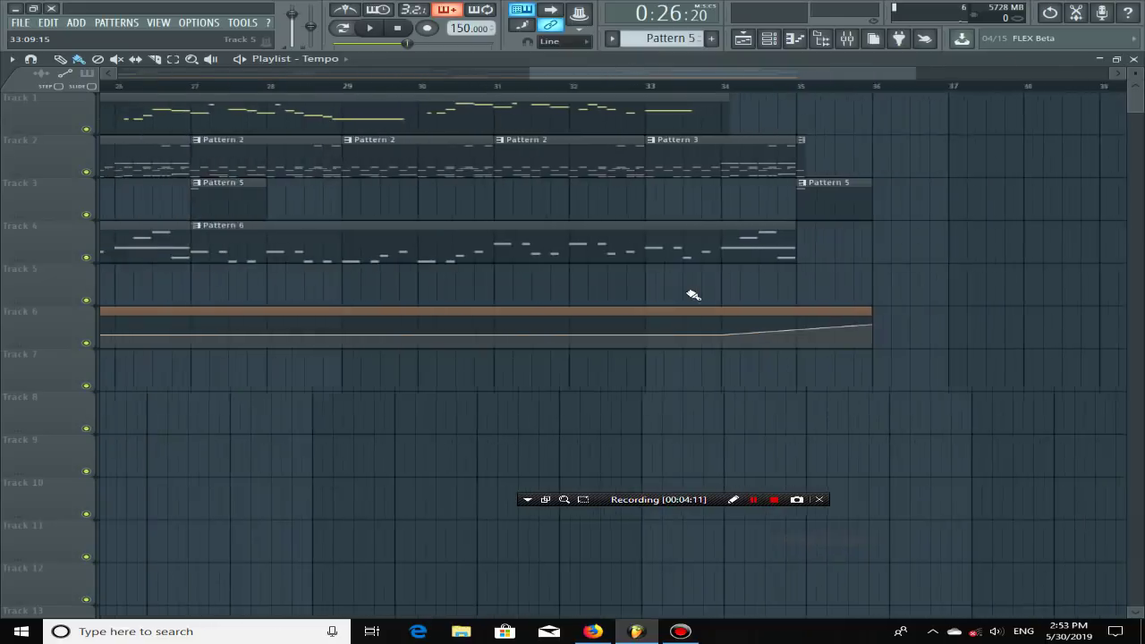
Step: Scrub the playhead through the slower second half, back to about bar 27, to check the tempo there
drag(683, 86, 794, 87)
drag(625, 87, 503, 86)
scroll(246, 89, up, 4)
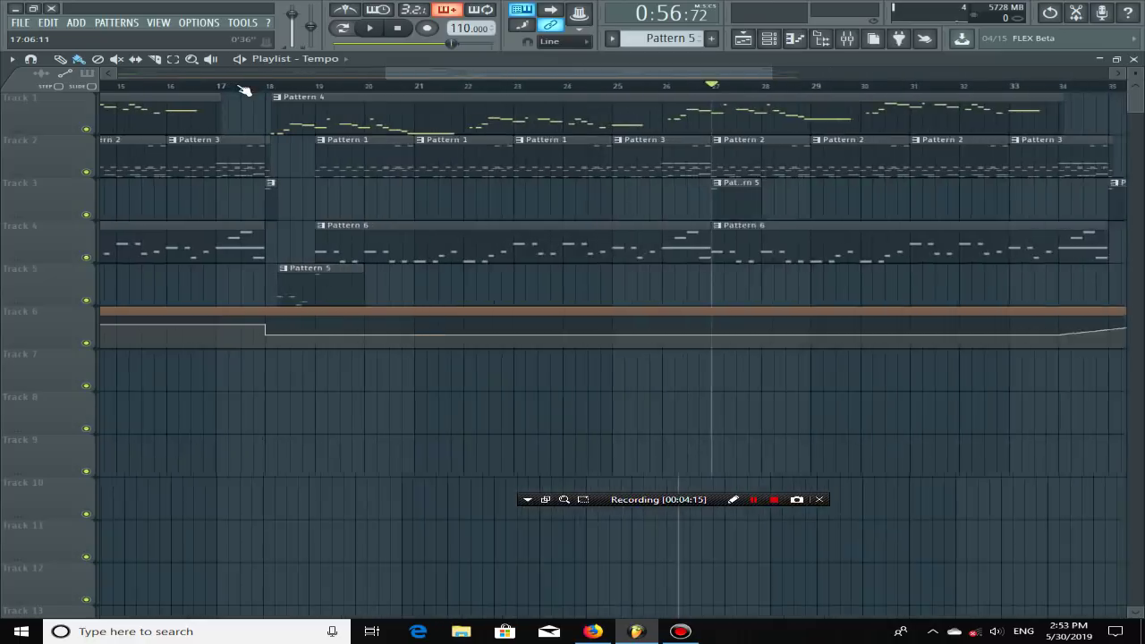
Step: Move the lower automation point from bar 18 to bar 19 for a gradual slowdown and paste the copied 20% value
scroll(282, 333, up, 3)
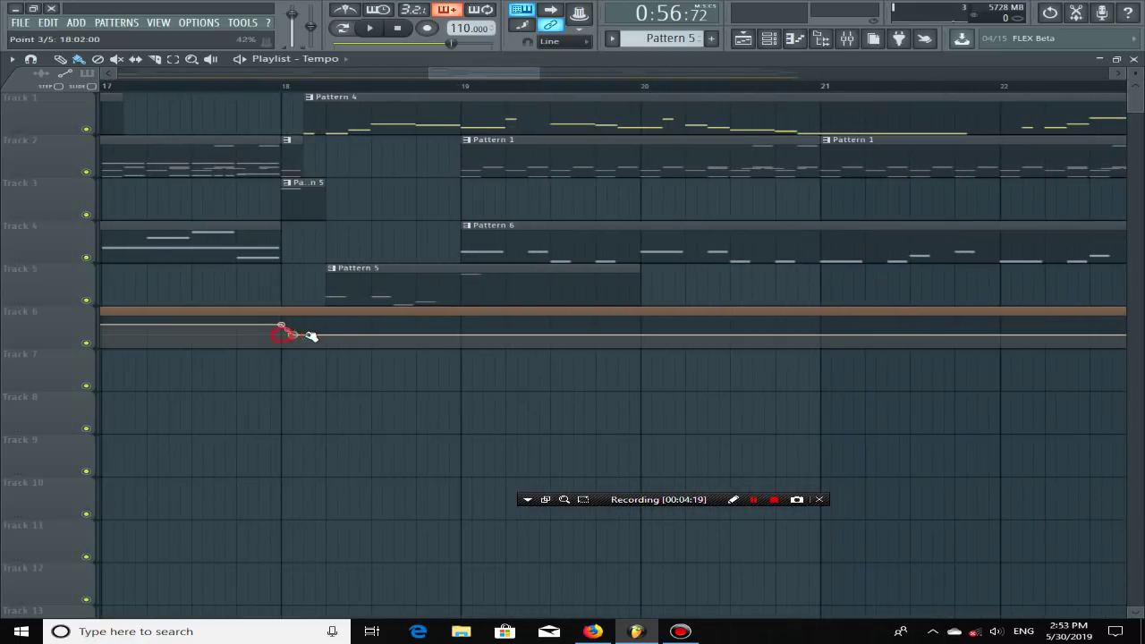
right_click(464, 335)
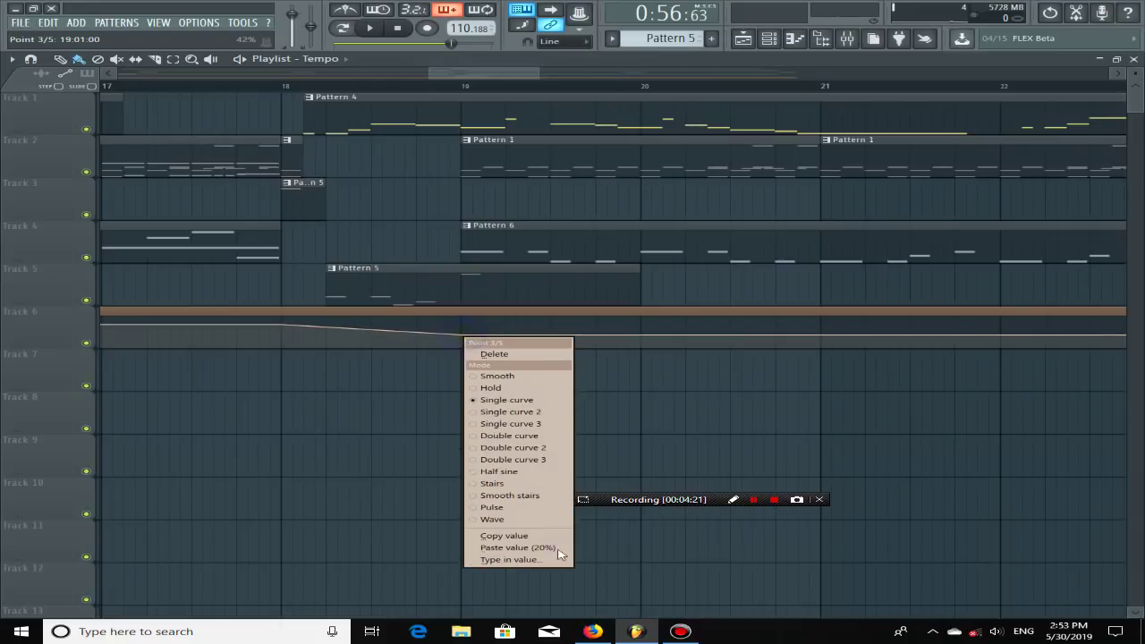
click(551, 547)
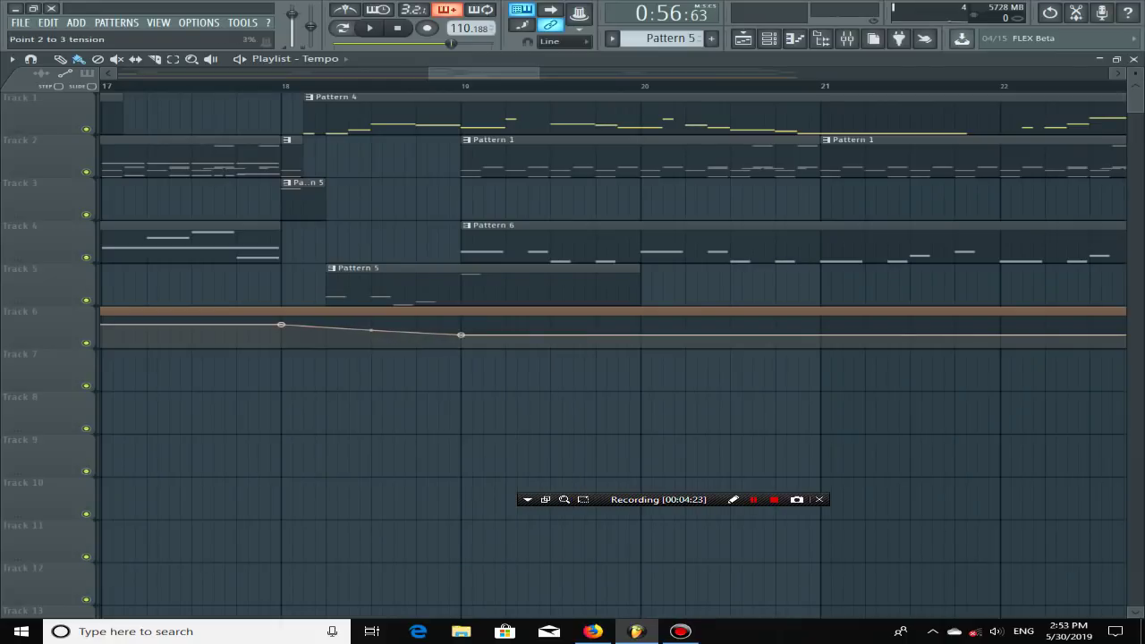
Step: Play the gradual slowdown from the middle of bar 17 until past bar 19, and stop playback
click(214, 90)
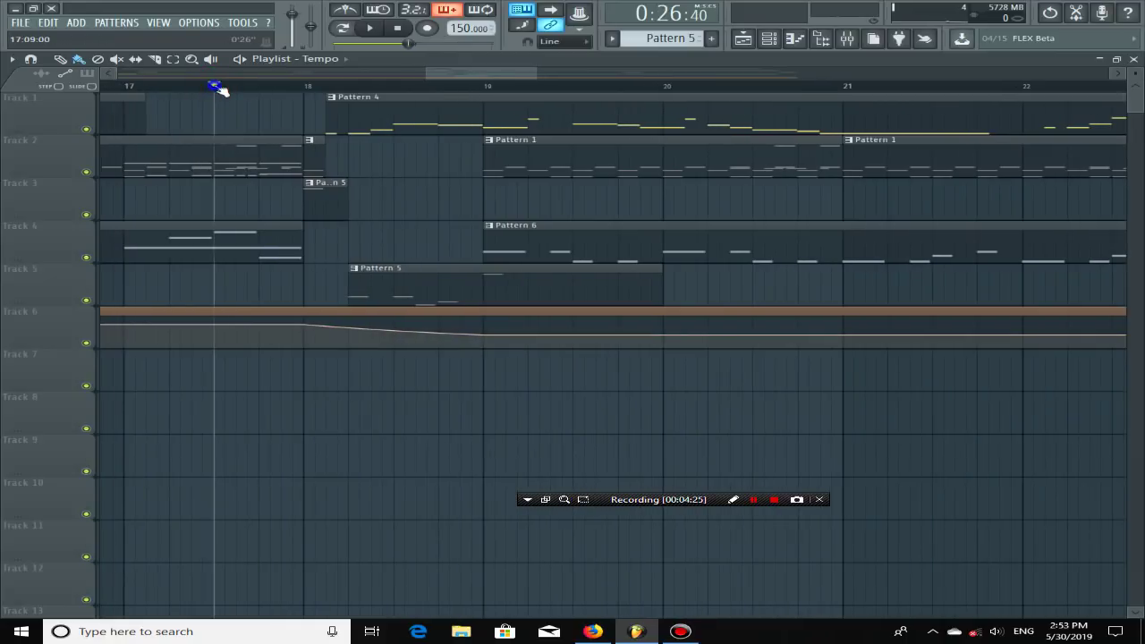
key(space)
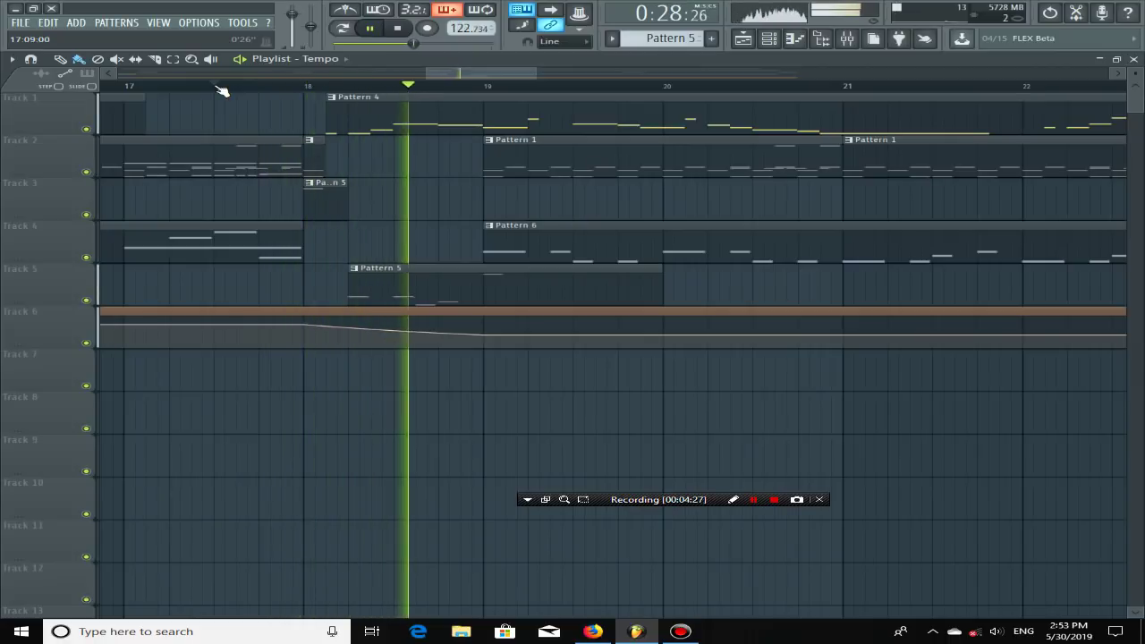
scroll(238, 223, down, 3)
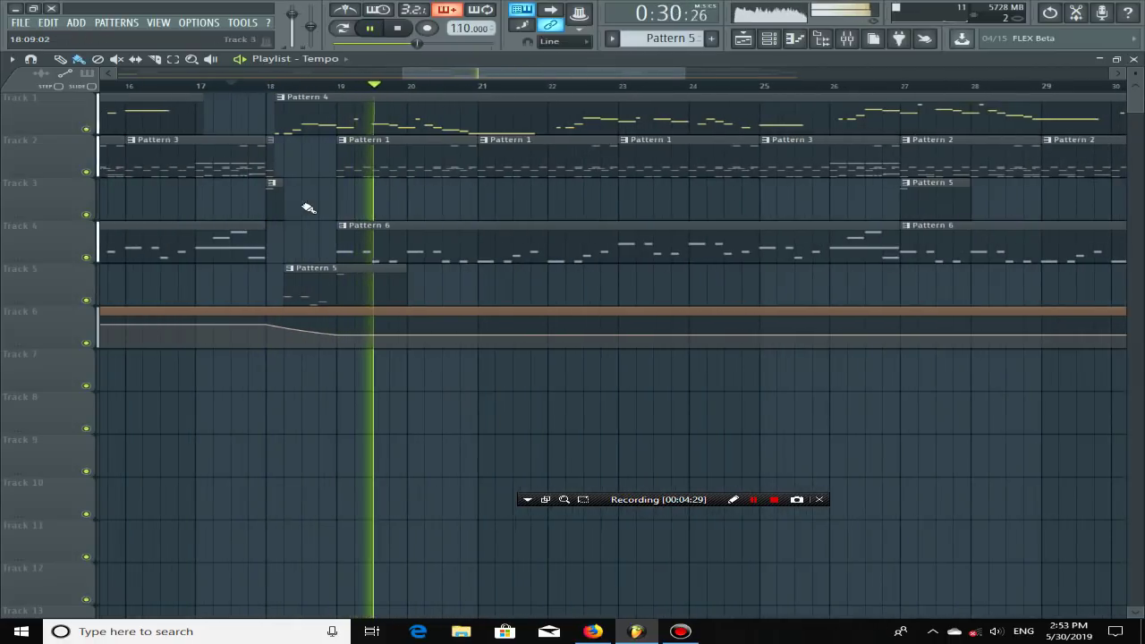
key(space)
Step: Move the lower automation point back to bar 18 for an instant drop and paste the copied tempo value
drag(302, 335, 267, 334)
right_click(266, 334)
click(356, 548)
Step: Play the whole song with the tempo automation from about bar 2
scroll(428, 330, down, 3)
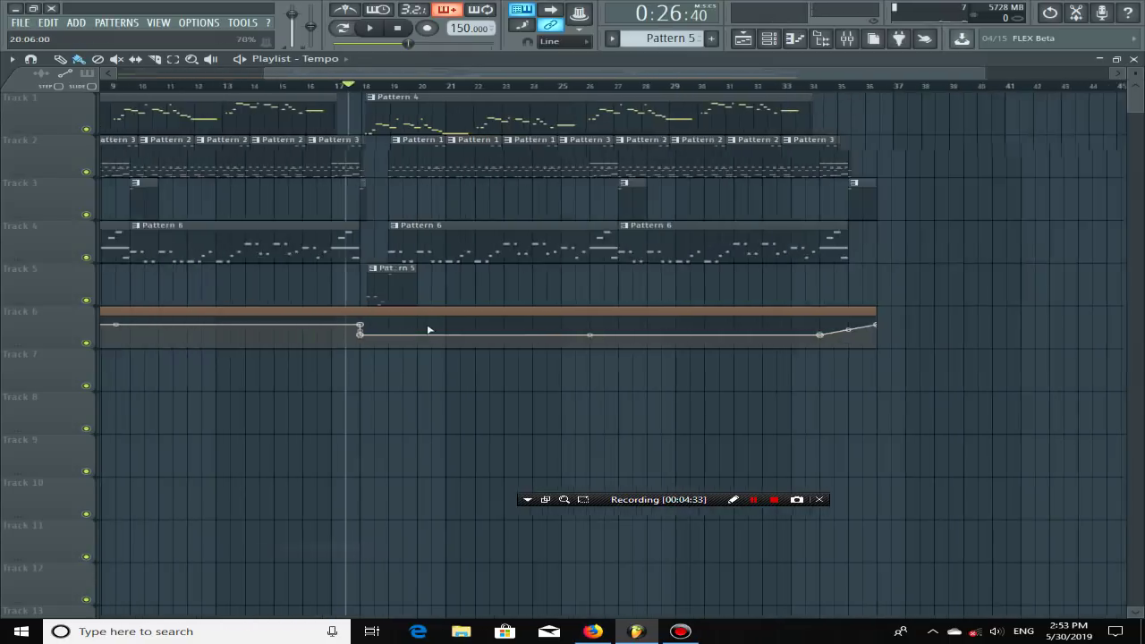
scroll(428, 330, down, 2)
click(121, 86)
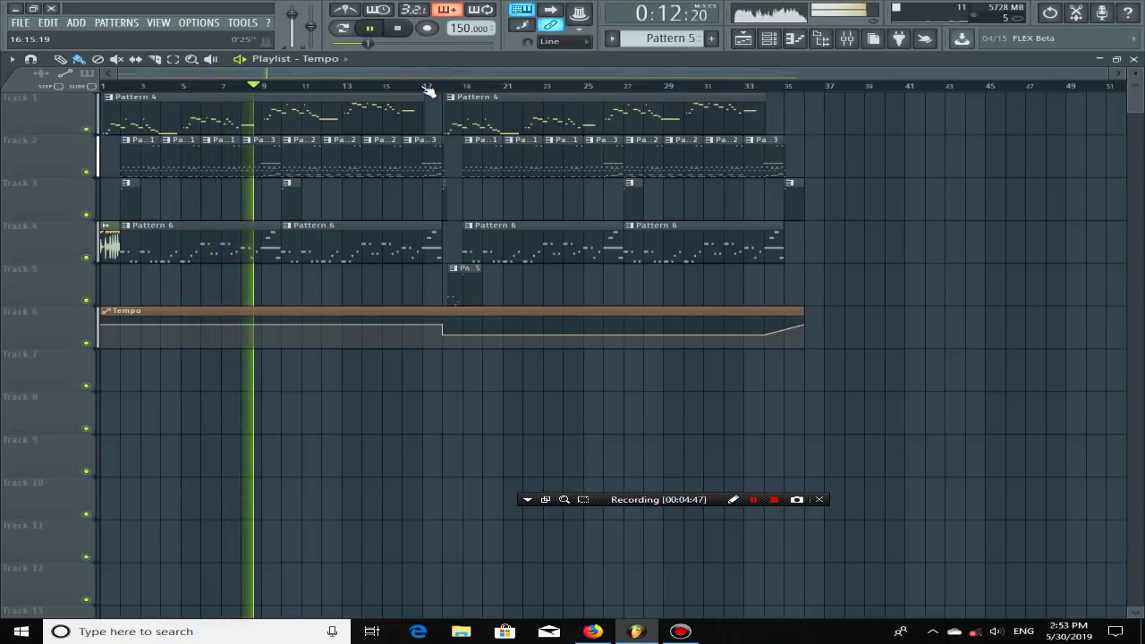
Step: Fill the bar 18 gap on Track 4 with a trimmed one-bar Pattern 6 clip and delete the trial clip on Track 7
click(379, 255)
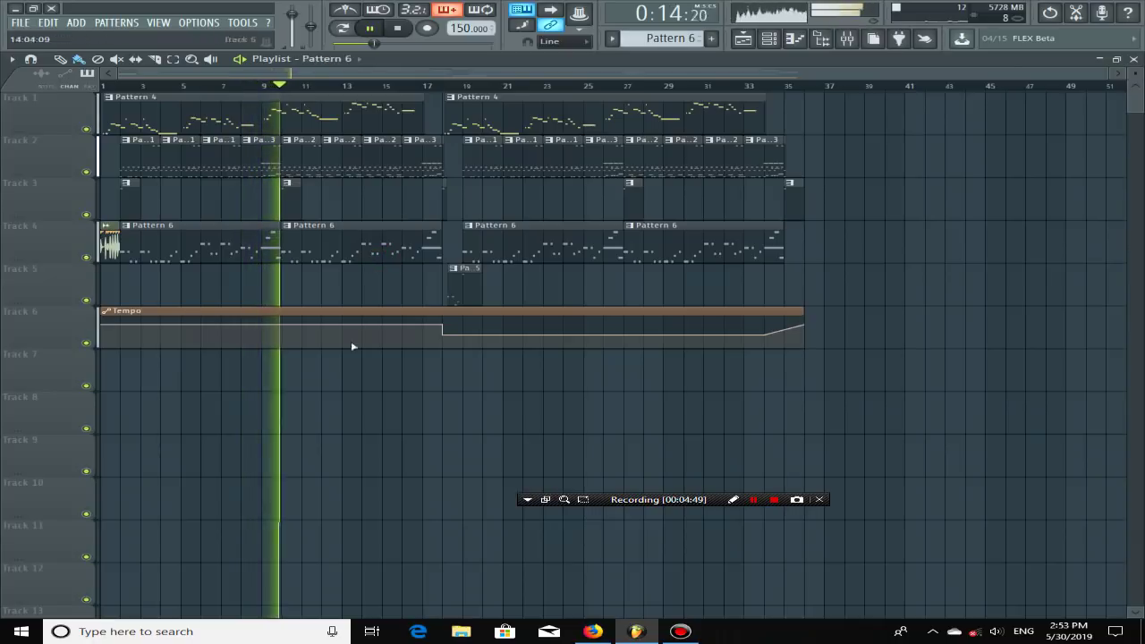
click(442, 376)
drag(442, 376, 549, 375)
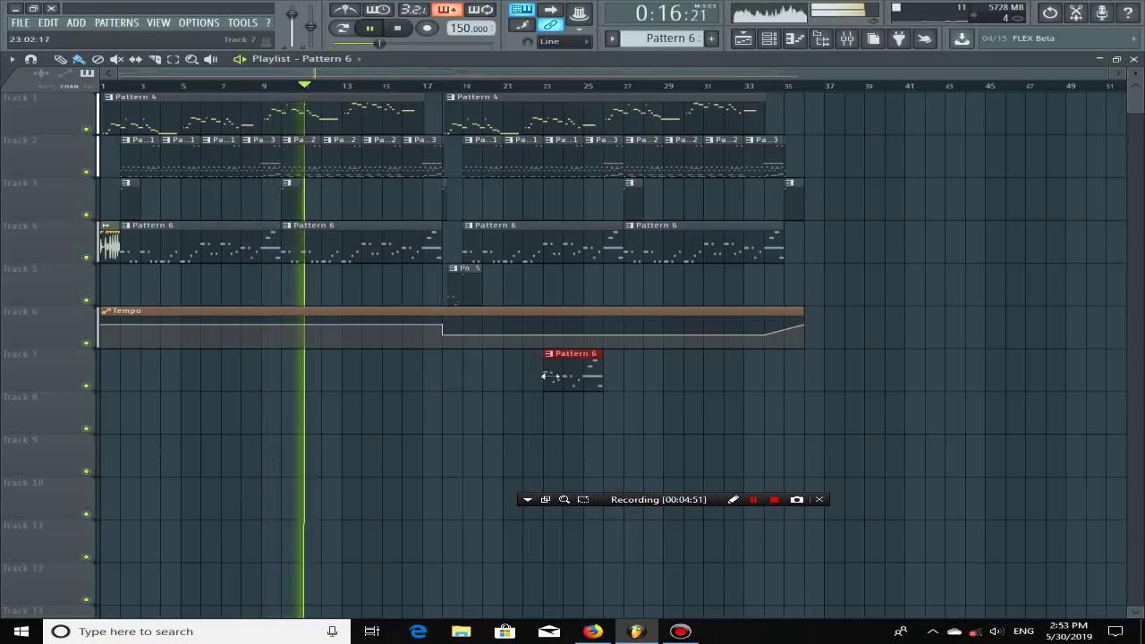
right_click(581, 374)
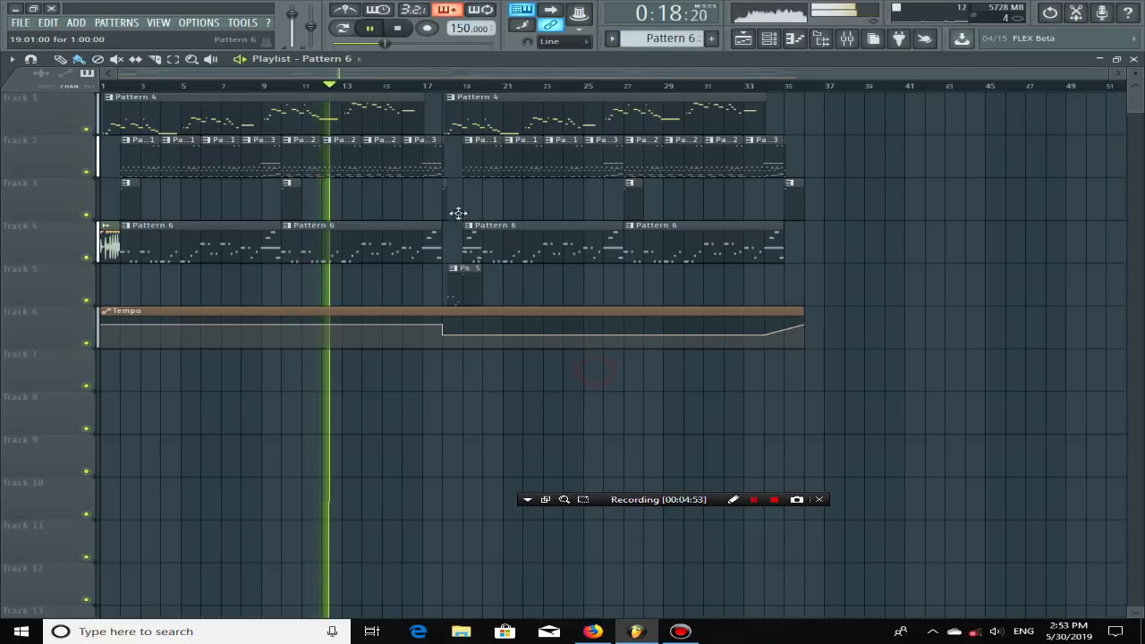
Step: Play the song from bar 17 through the bar 18 tempo drop until past bar 27, and stop playback
click(425, 85)
scroll(429, 87, up, 3)
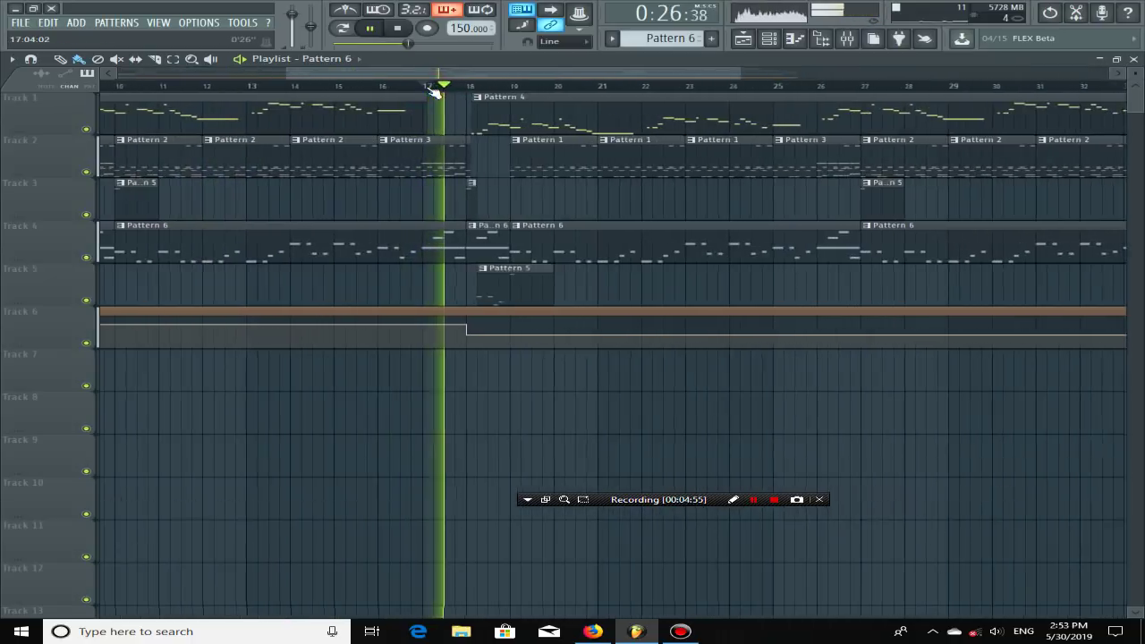
scroll(433, 93, up, 2)
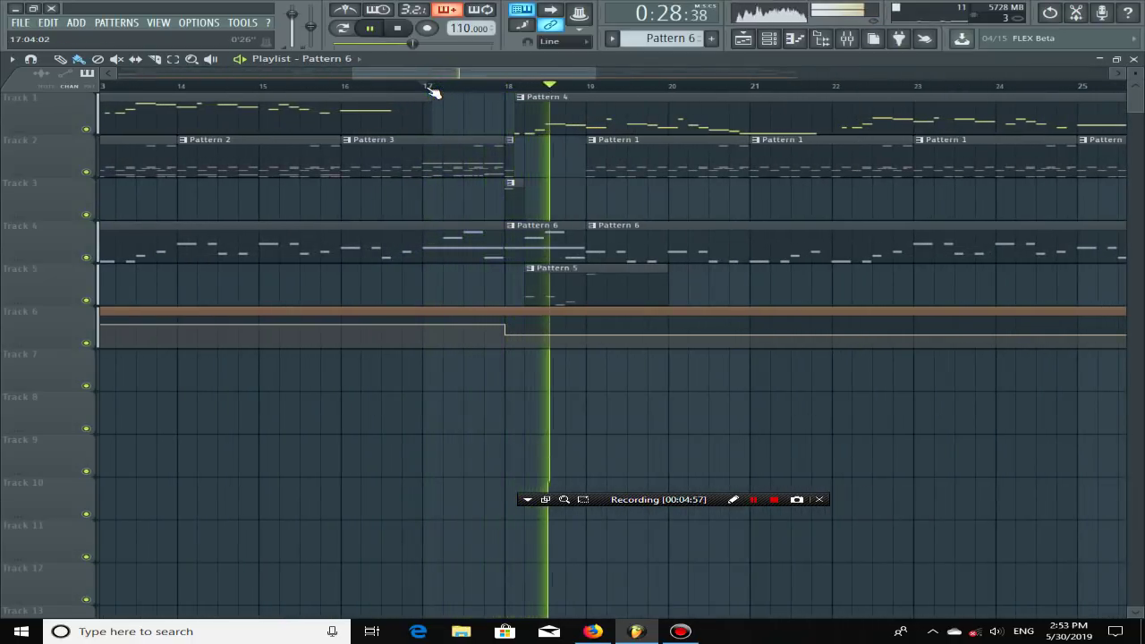
scroll(442, 85, down, 2)
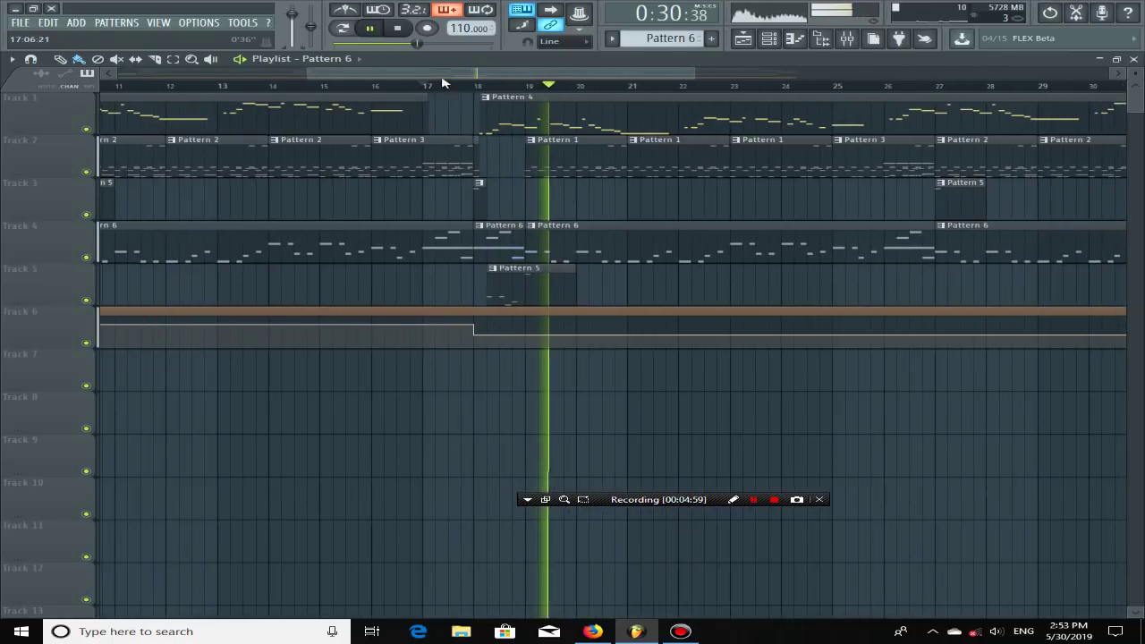
scroll(503, 286, down, 4)
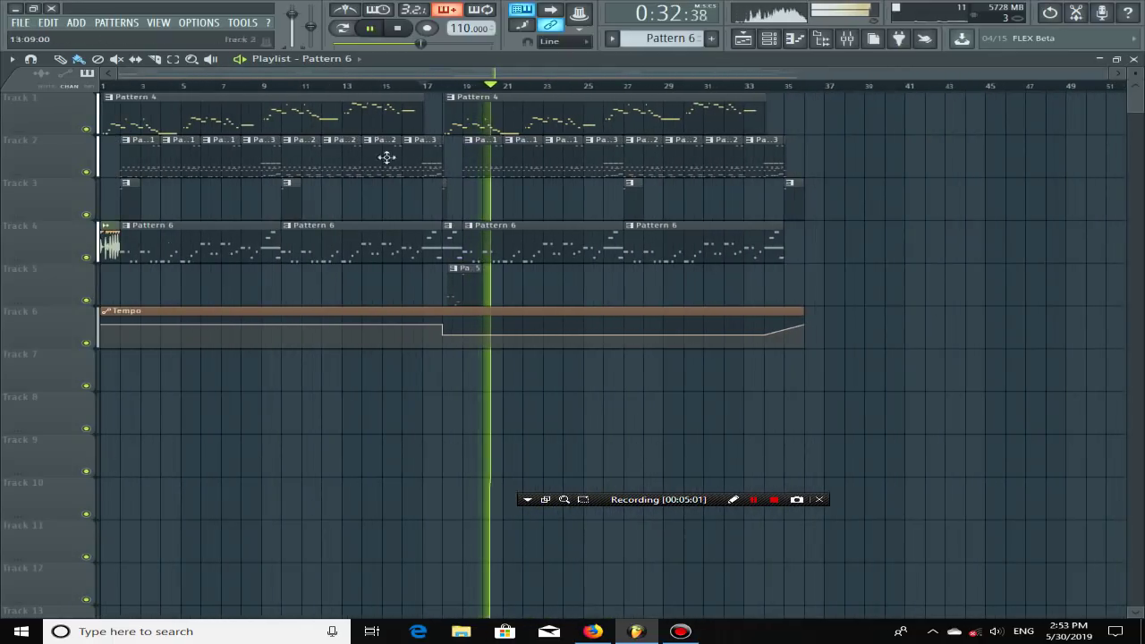
scroll(473, 158, up, 3)
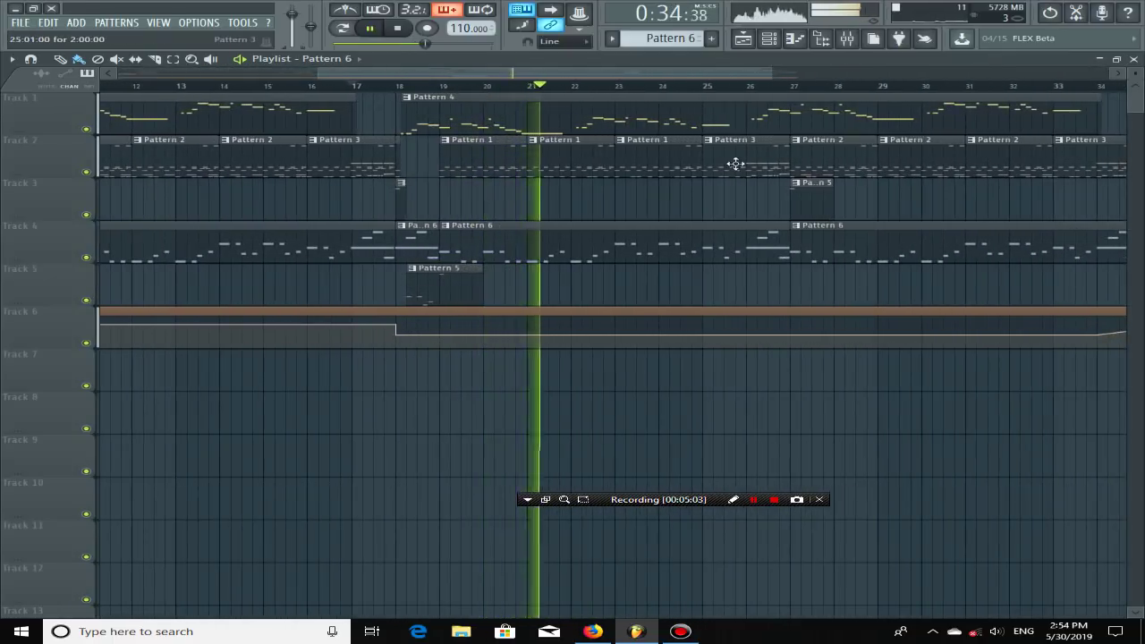
scroll(723, 113, down, 1)
scroll(674, 96, down, 1)
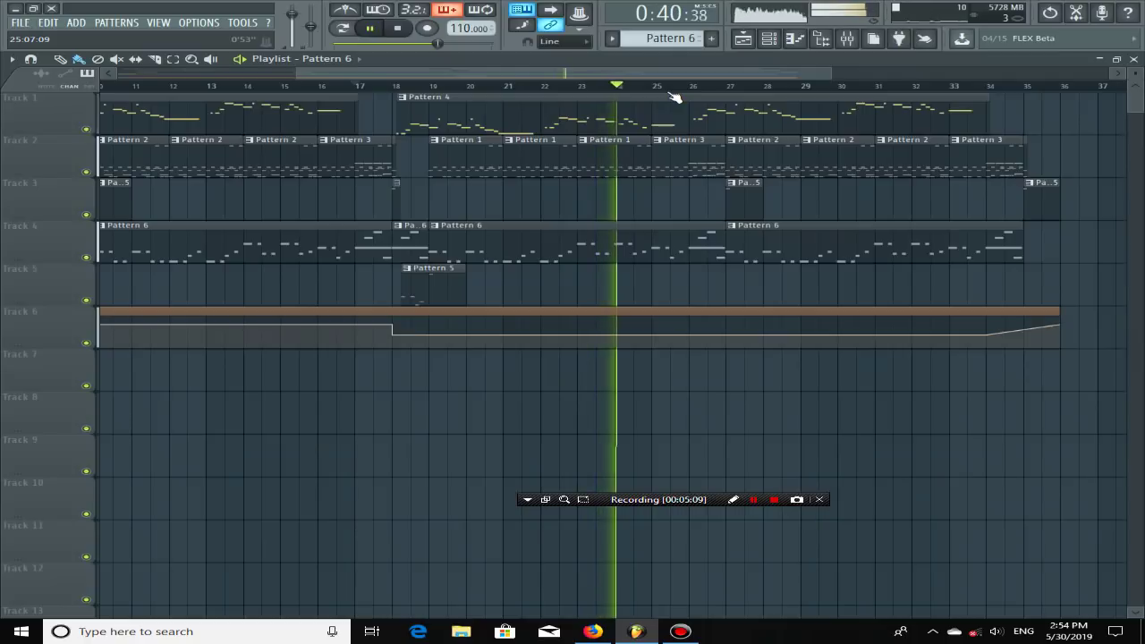
scroll(680, 97, down, 3)
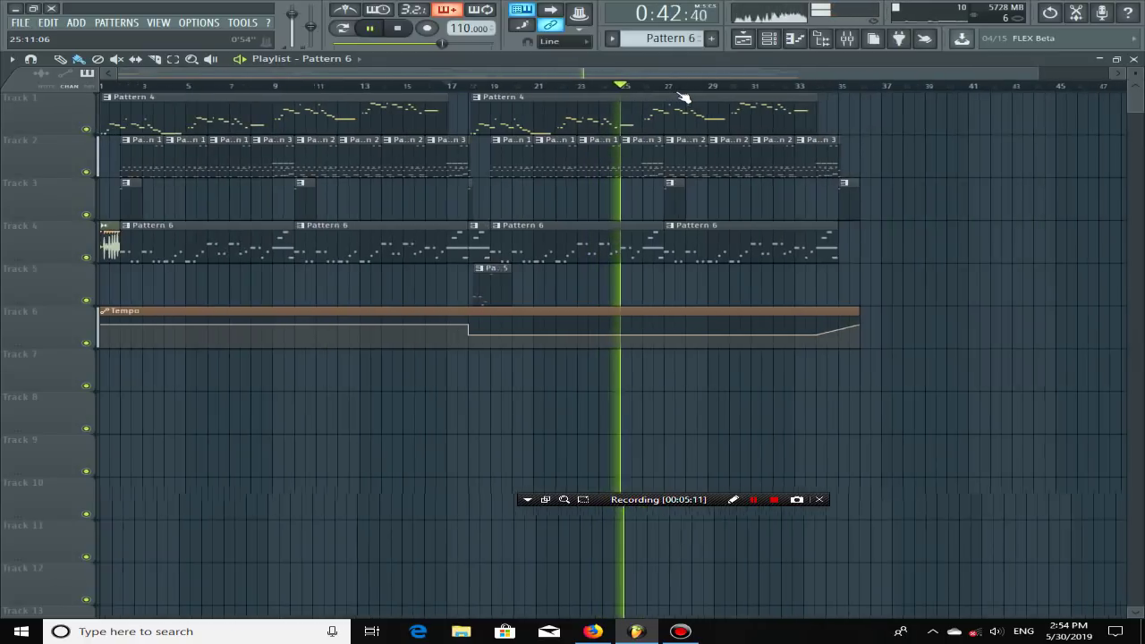
scroll(680, 97, up, 2)
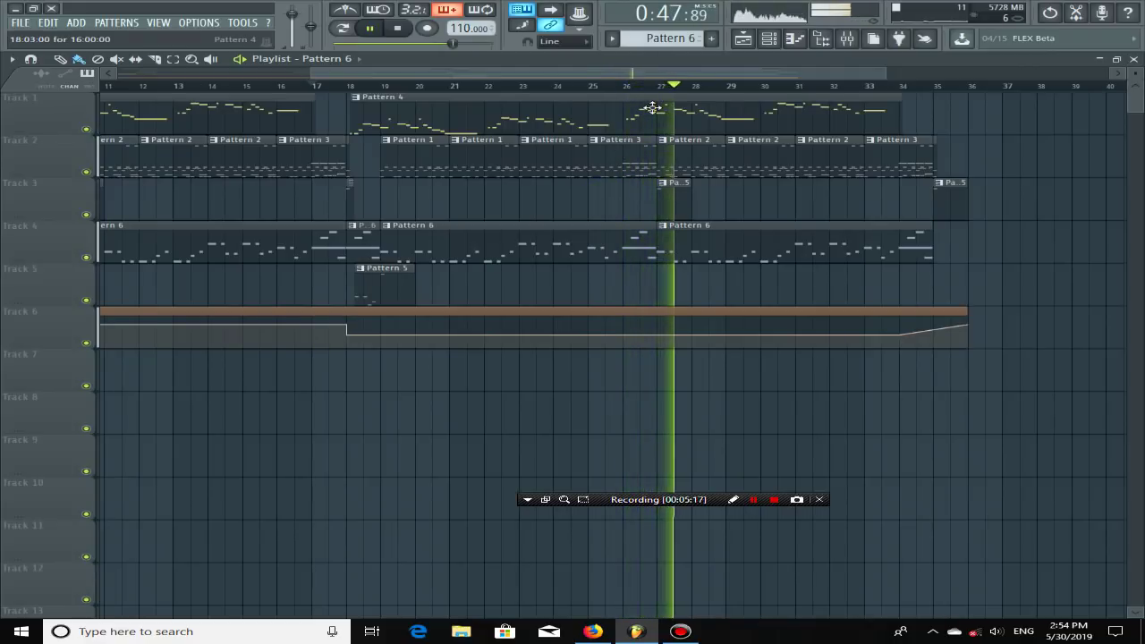
key(space)
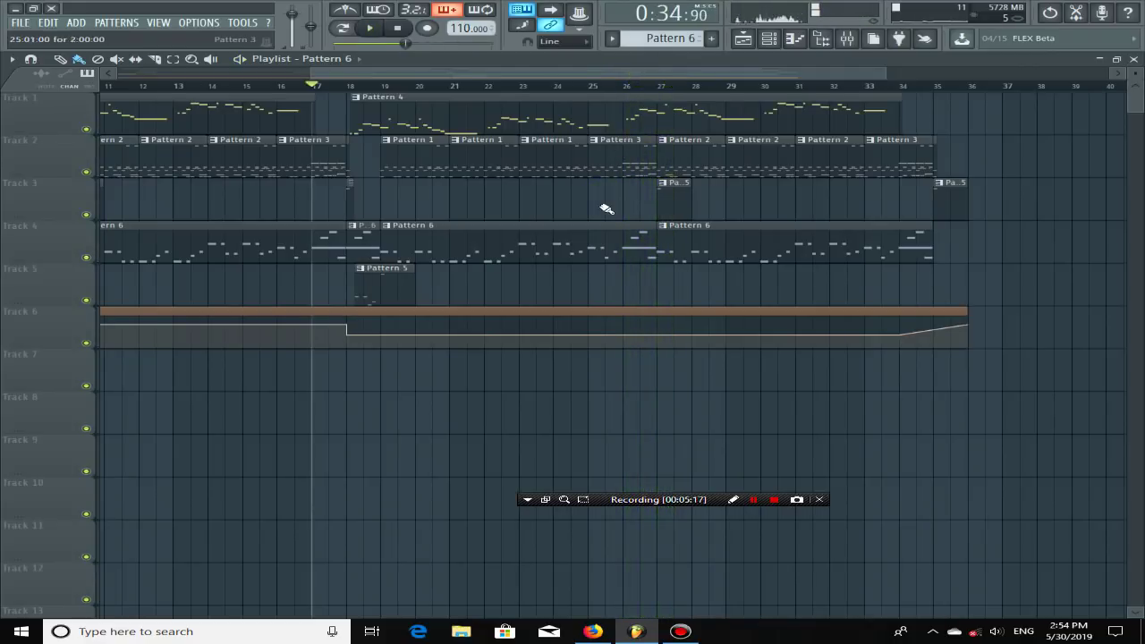
Step: Delete the Tempo automation clip from Track 6 and return the song position to the beginning
scroll(608, 206, down, 2)
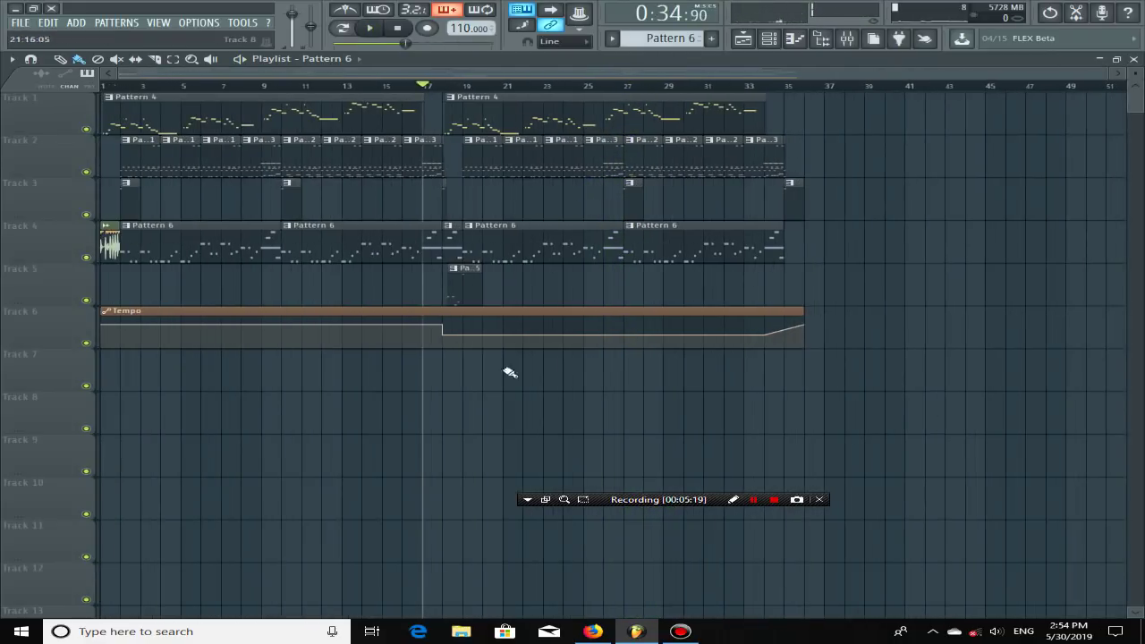
scroll(402, 191, up, 2)
scroll(401, 191, down, 2)
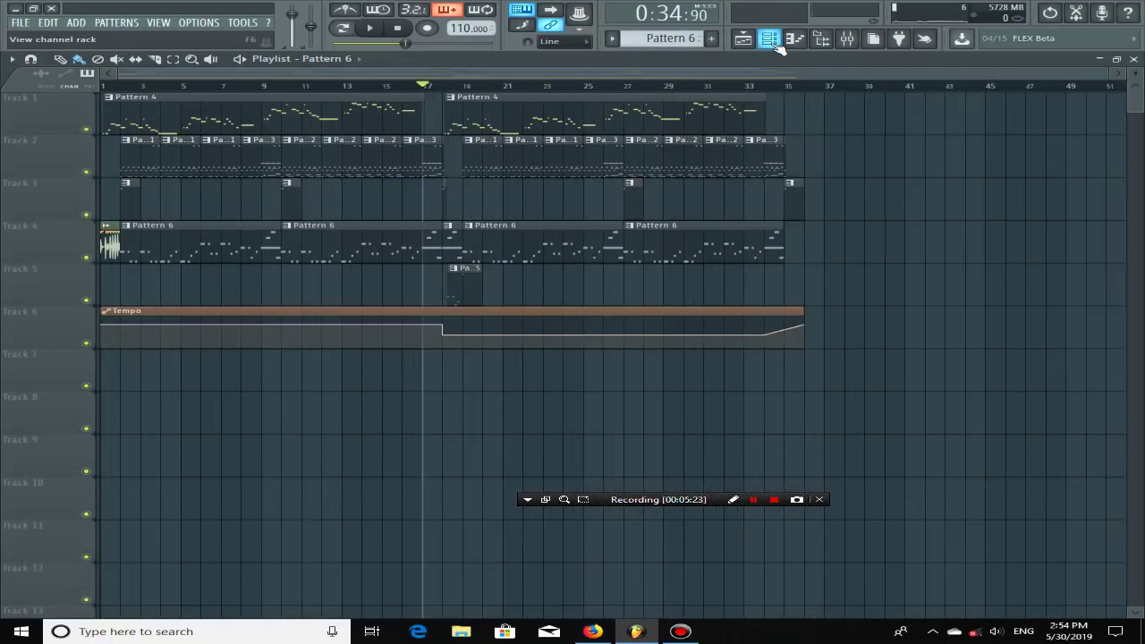
scroll(246, 161, up, 1)
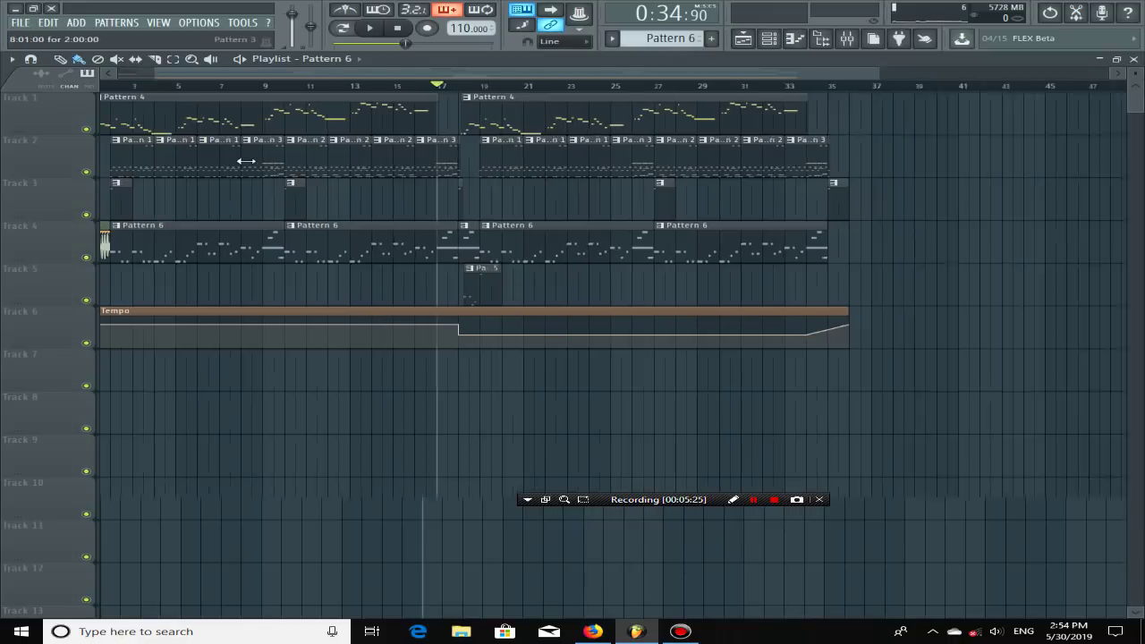
scroll(257, 173, up, 2)
scroll(327, 268, down, 2)
right_click(334, 295)
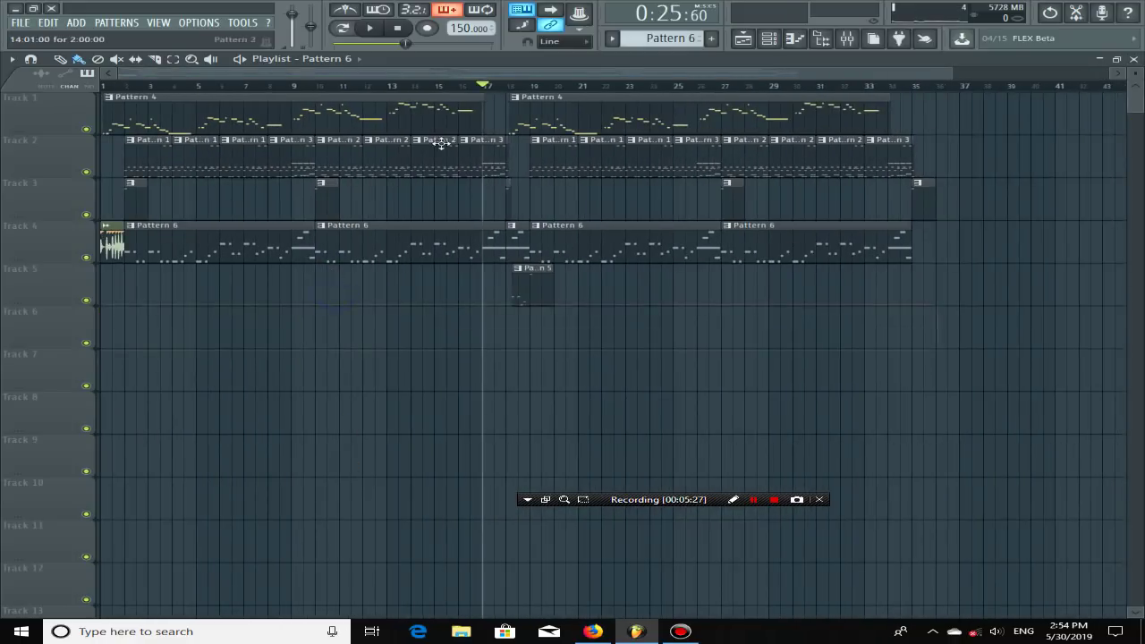
scroll(441, 143, down, 2)
drag(158, 85, 590, 79)
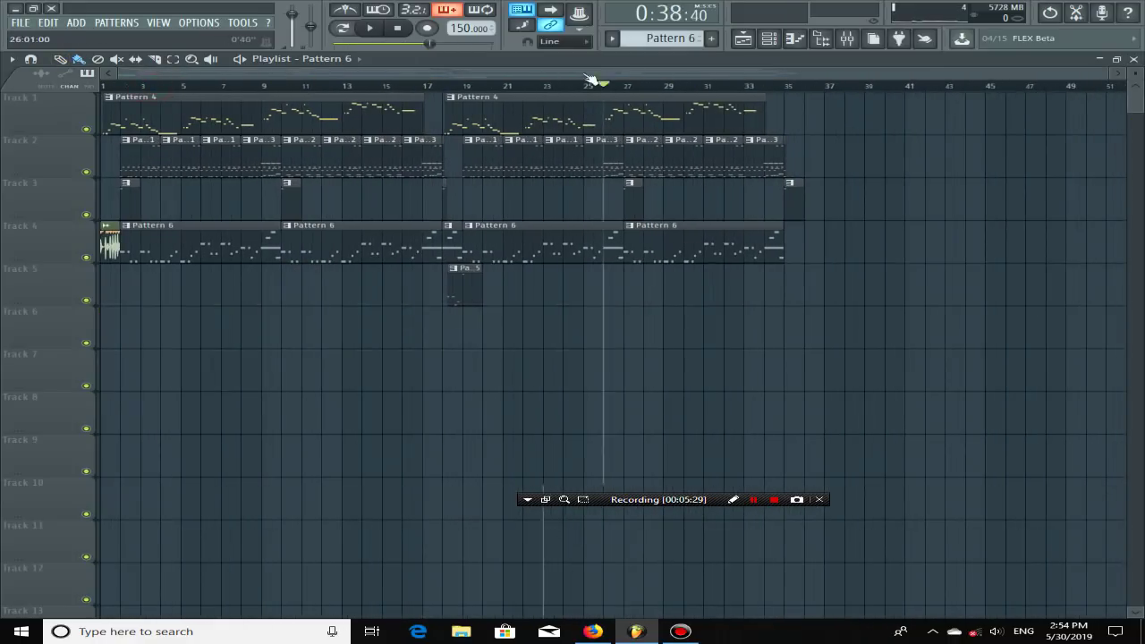
drag(443, 86, 5, 90)
right_click(487, 332)
right_click(450, 86)
drag(475, 85, 68, 89)
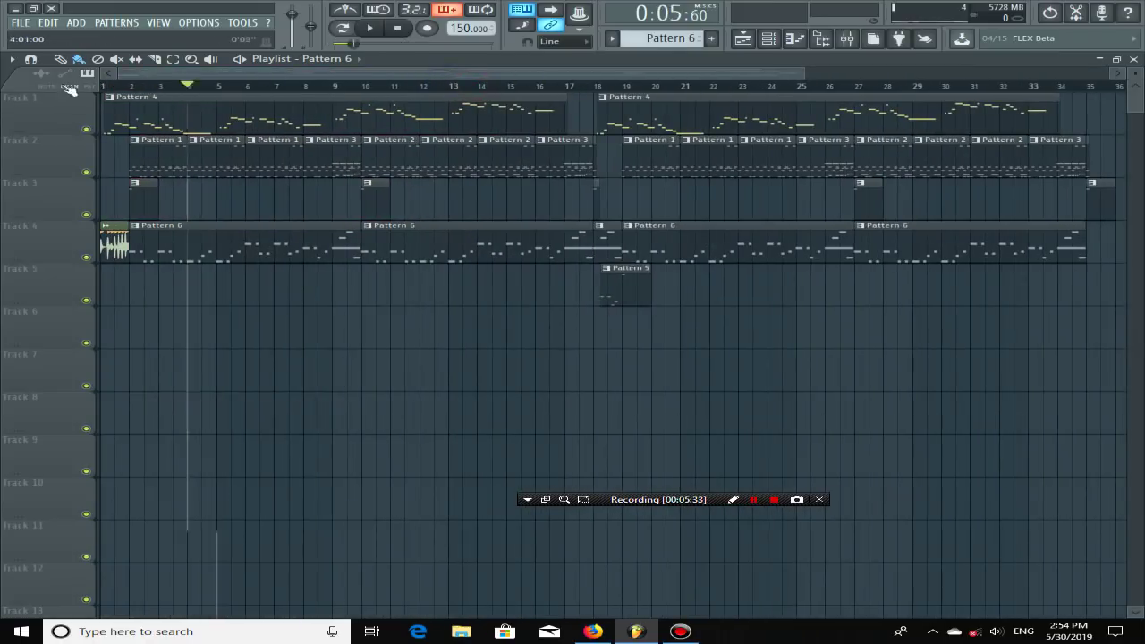
Step: Show the sample browser, collapse the open FILL Accostic folder and expand the LOOP-FUNK-THEARA folder
click(834, 40)
click(835, 39)
click(834, 40)
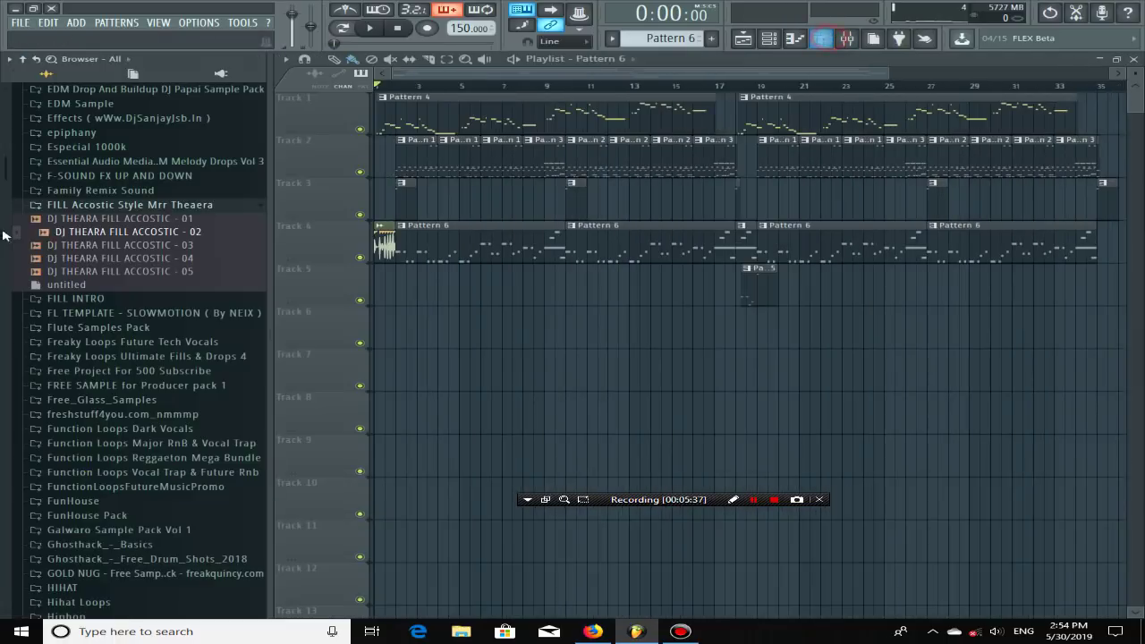
click(89, 205)
scroll(143, 268, down, 20)
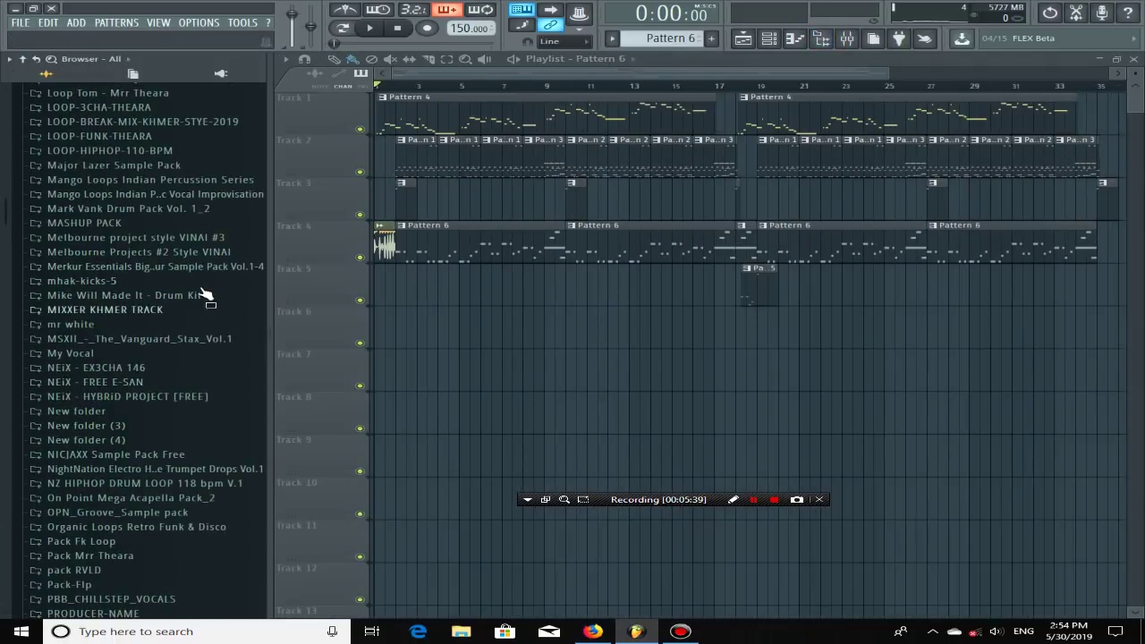
scroll(112, 230, up, 4)
click(98, 294)
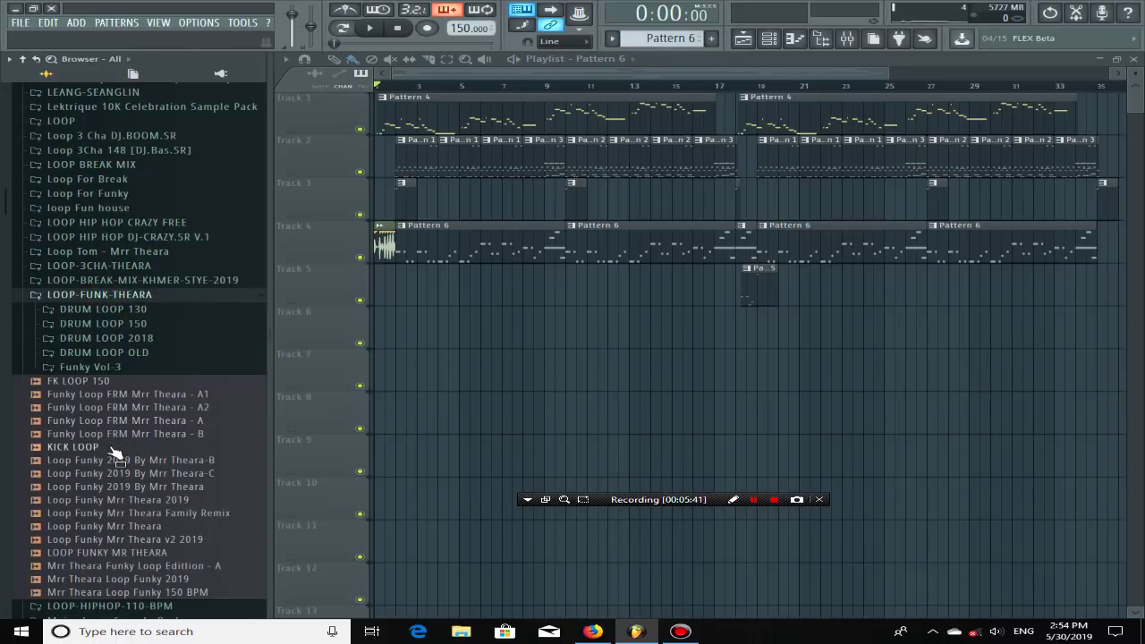
scroll(114, 452, down, 3)
scroll(511, 358, up, 2)
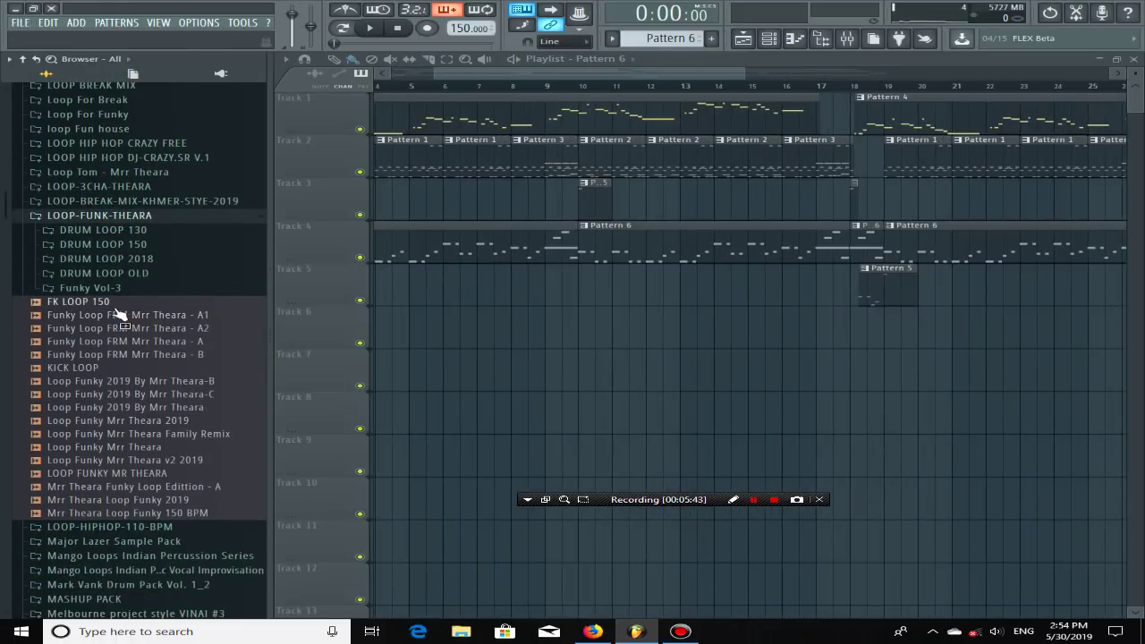
Step: Place two back-to-back FK LOOP 150 clips on Track 5 starting at bar 2, with Track 2 muted during playback
drag(123, 306, 394, 286)
key(space)
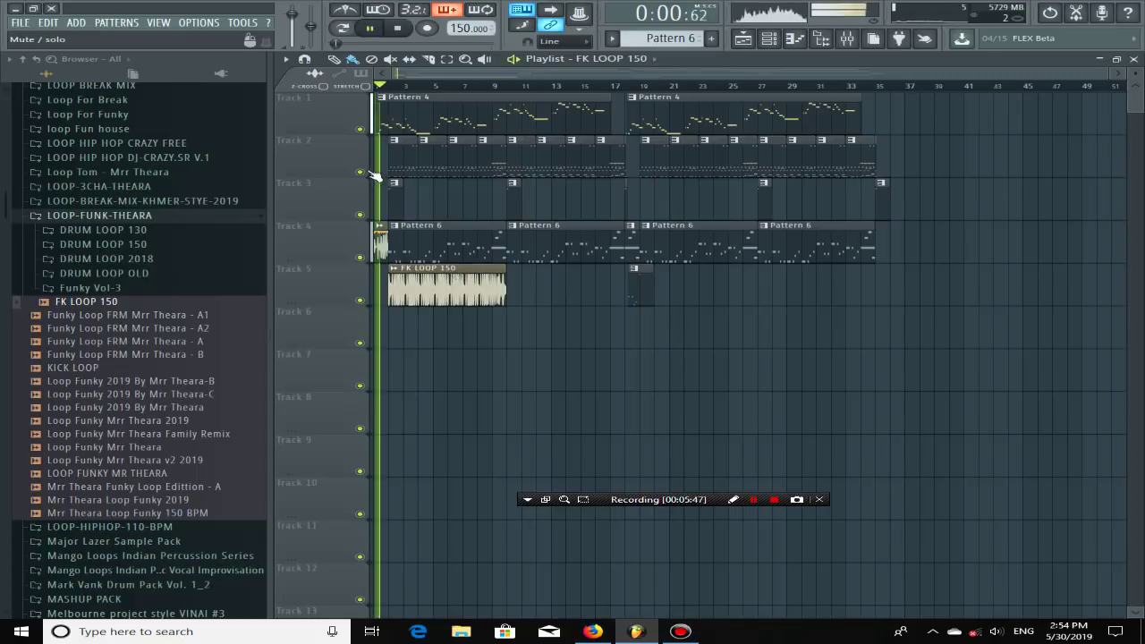
click(359, 171)
scroll(386, 285, up, 2)
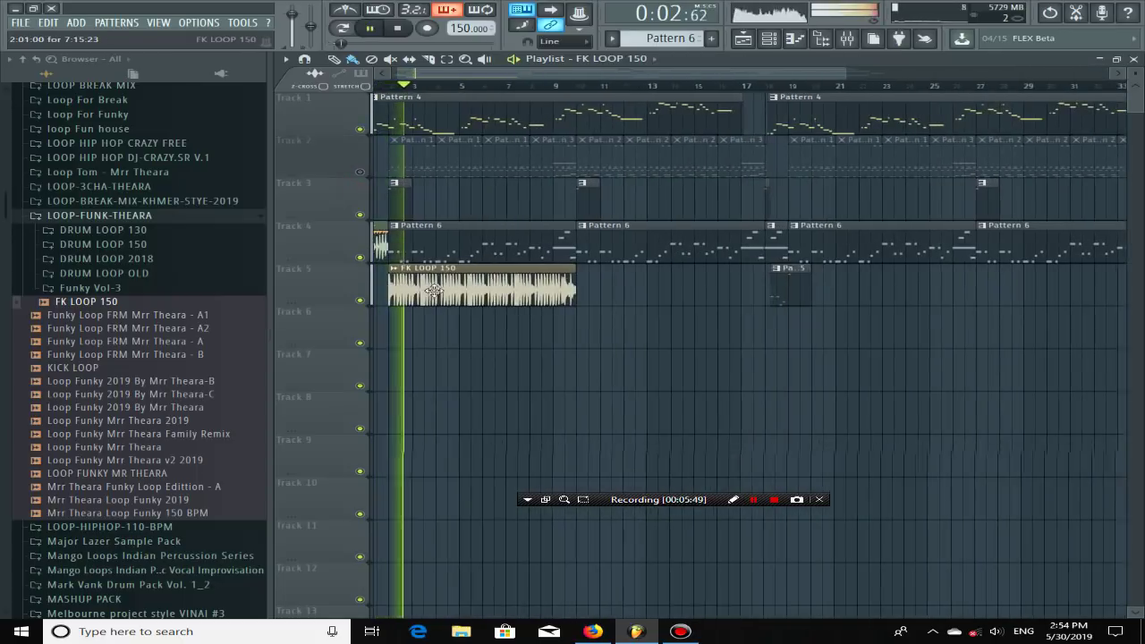
click(582, 286)
right_click(590, 290)
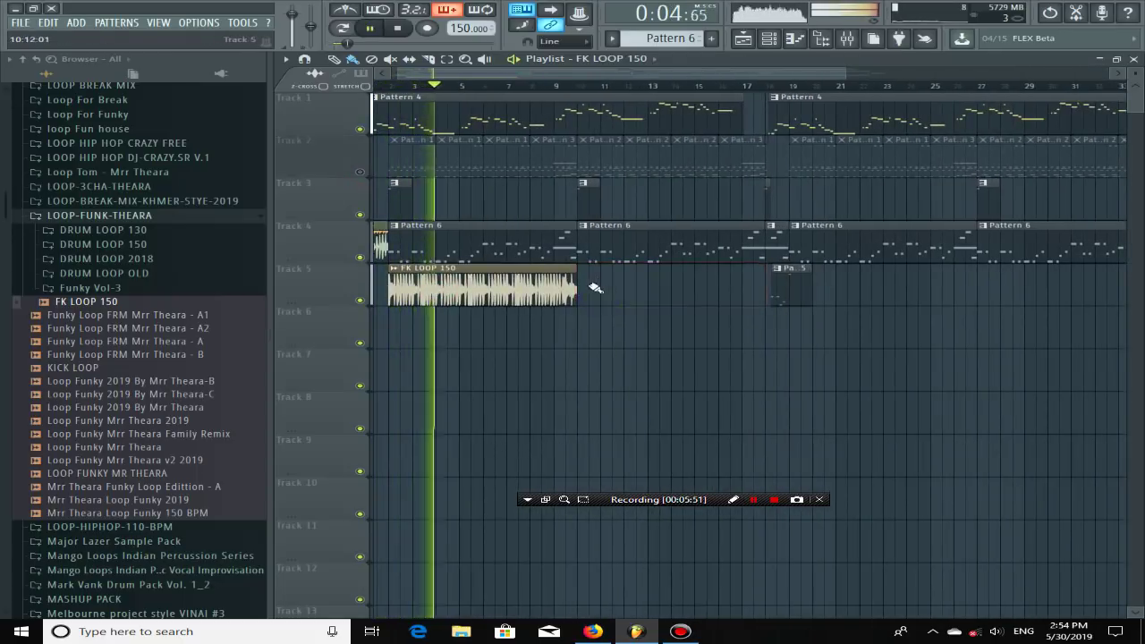
click(583, 287)
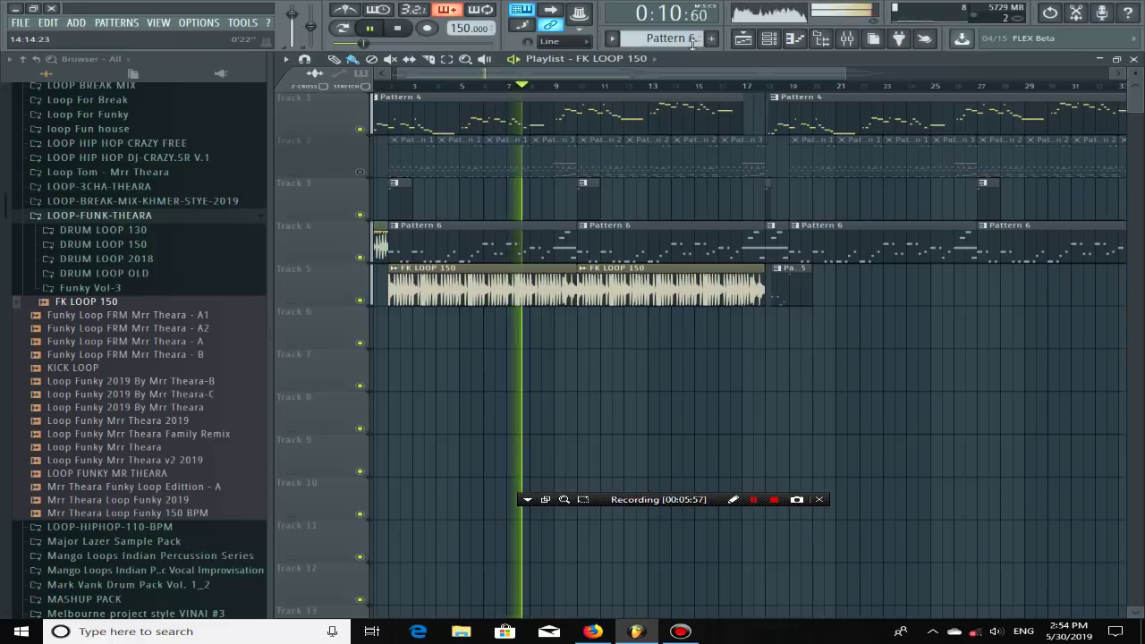
Step: While playing from about bar 15 past bar 18, delete the Track 2 pattern clips before bar 18 and unmute that track
click(590, 86)
click(717, 86)
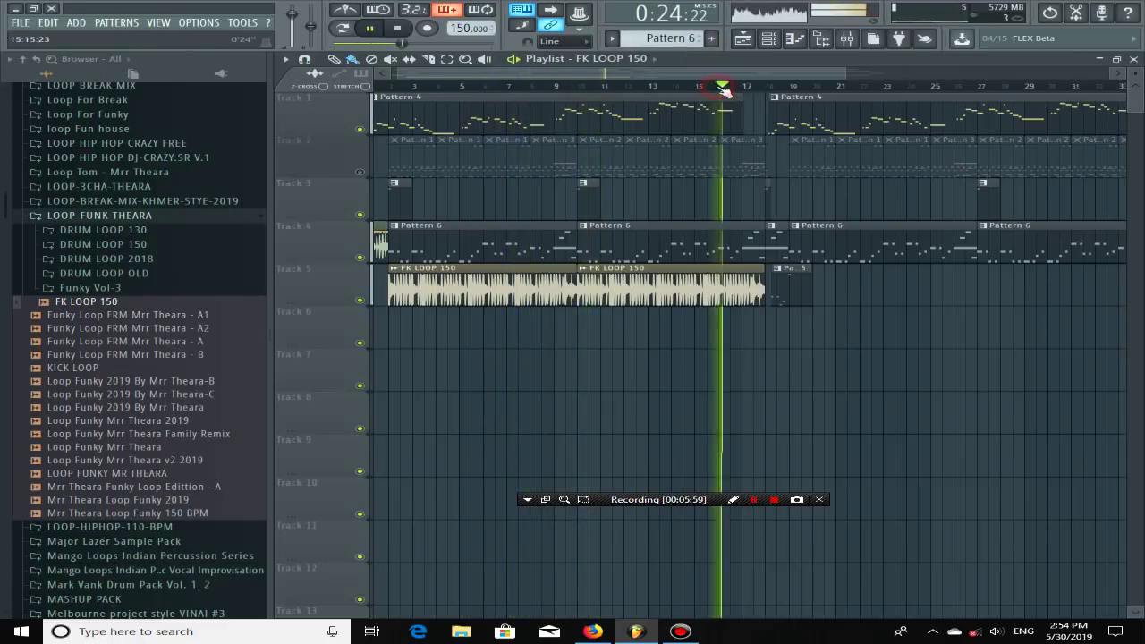
drag(754, 170, 375, 162)
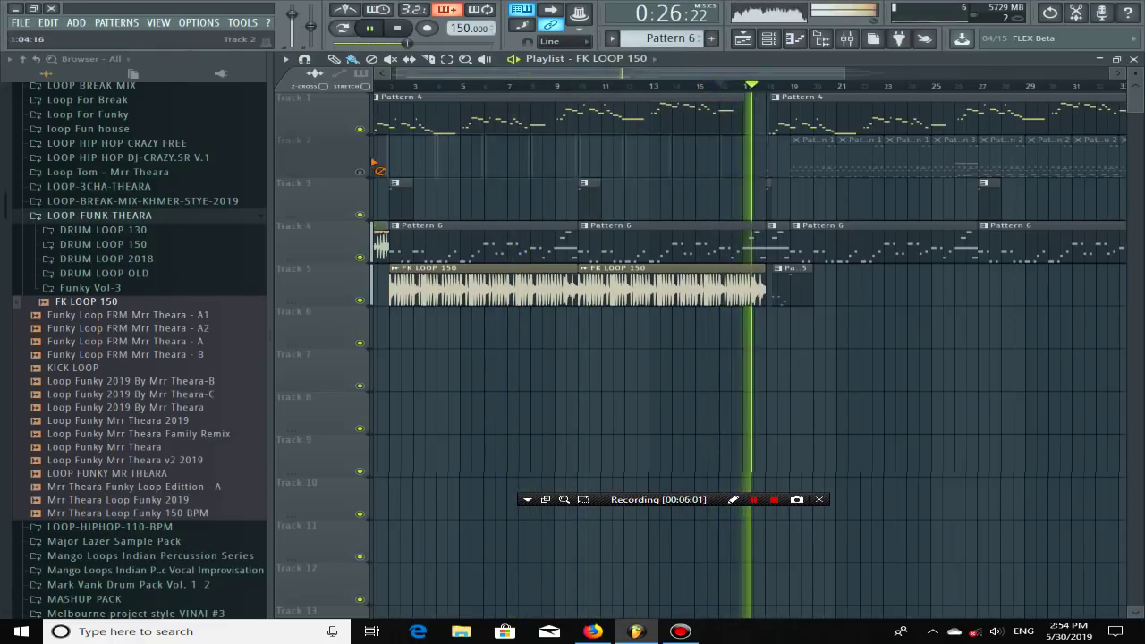
click(359, 172)
scroll(764, 172, up, 2)
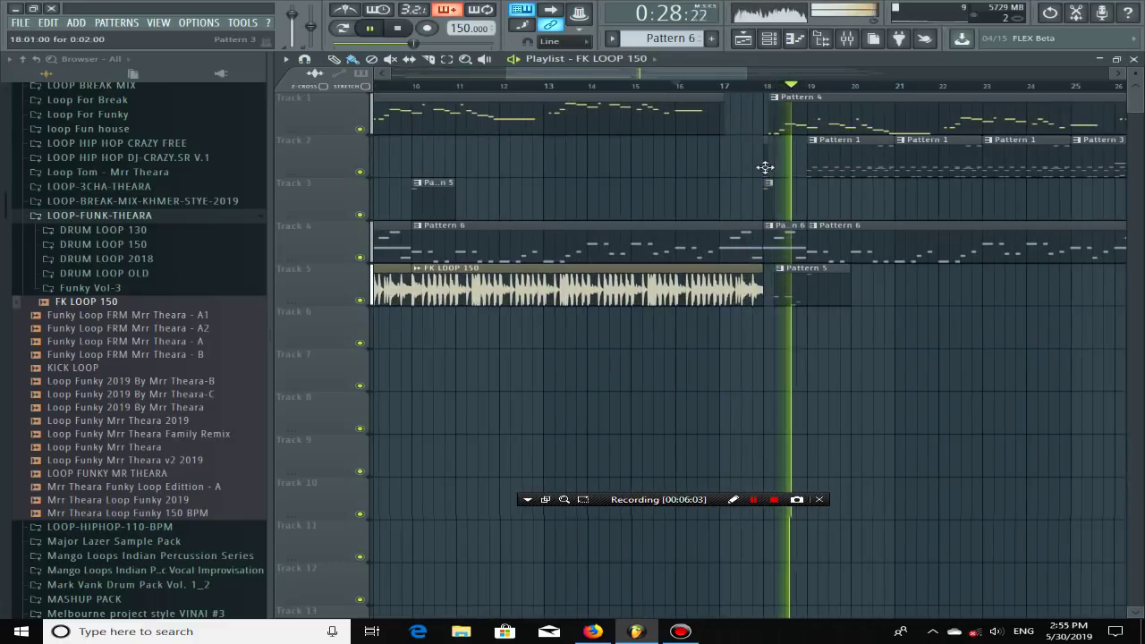
key(space)
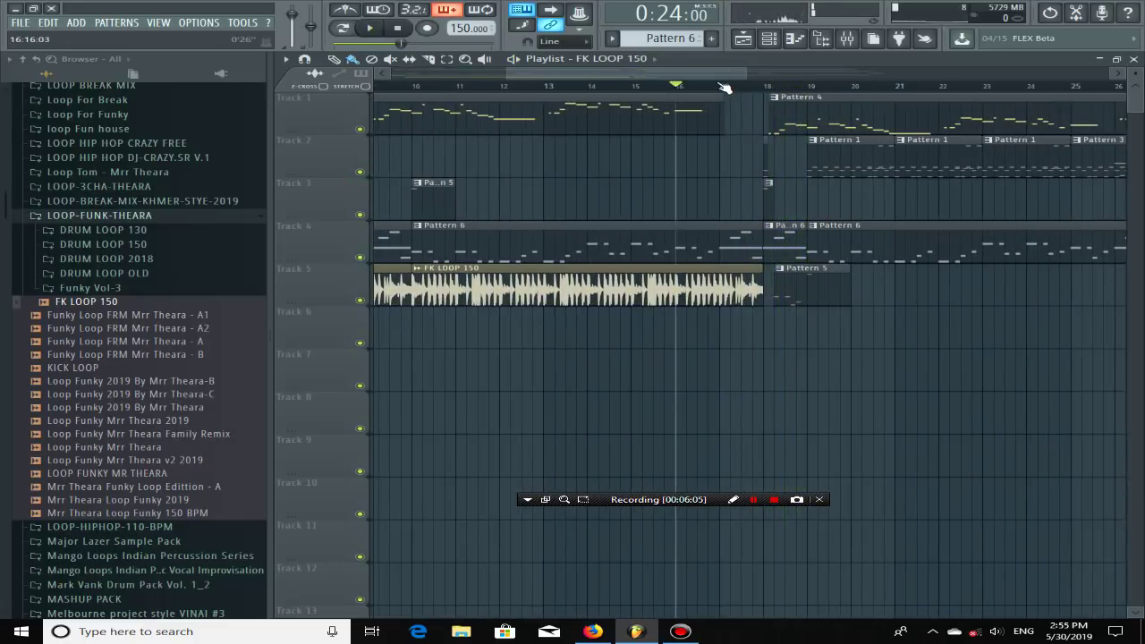
Step: Create a new automation clip for the song tempo across the whole arrangement
scroll(724, 87, down, 4)
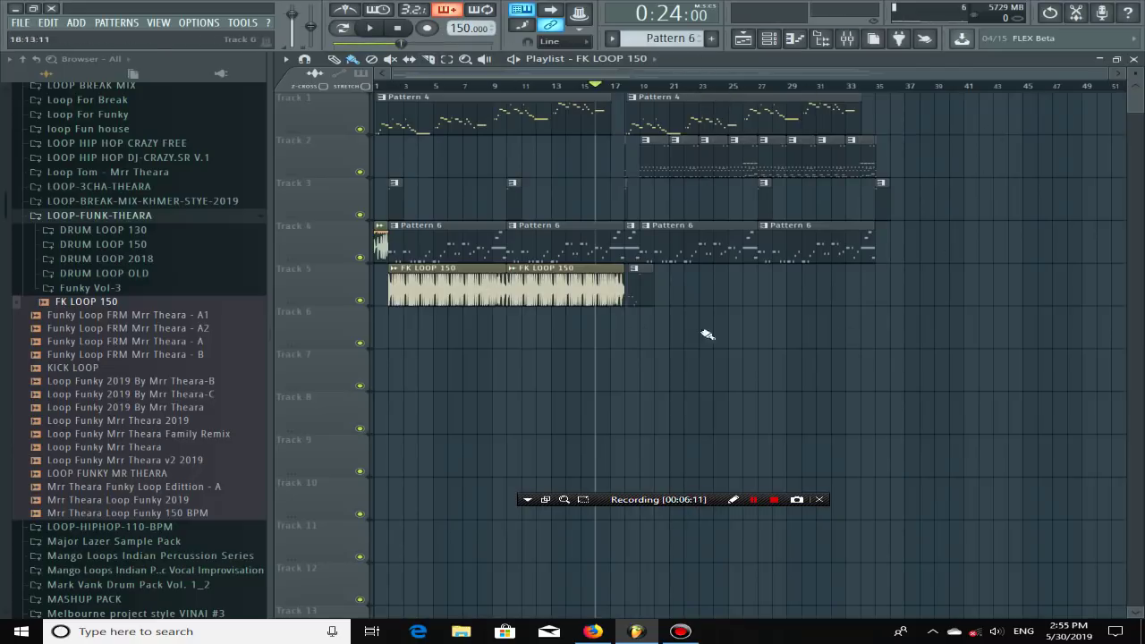
right_click(493, 33)
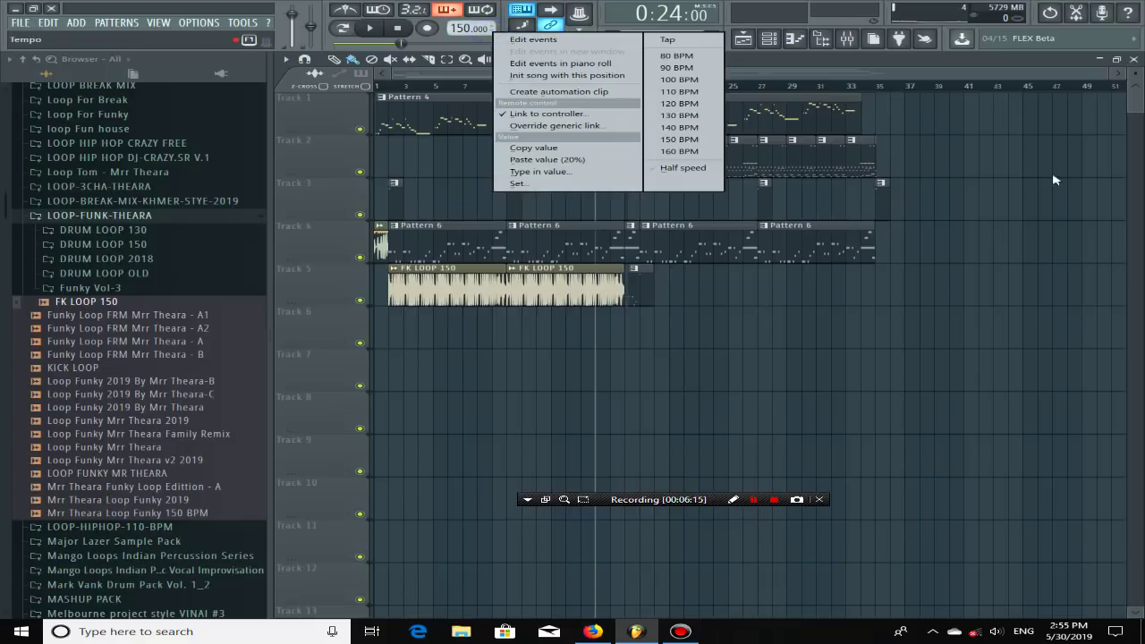
click(560, 93)
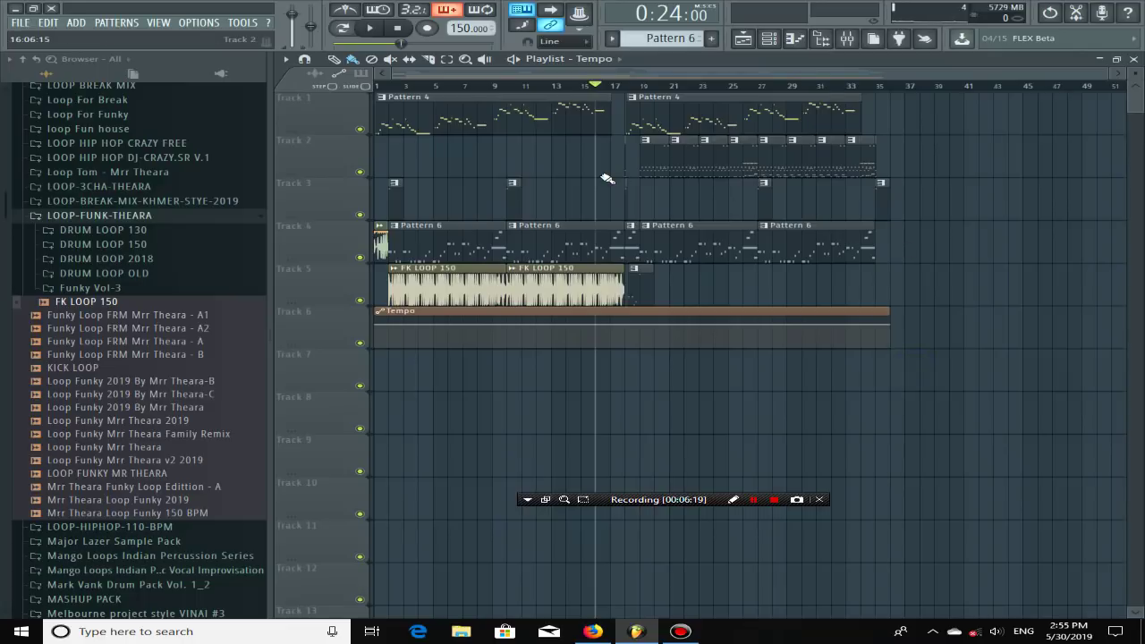
Step: Set the song tempo to 110 BPM and decline restretching all channels
scroll(606, 179, up, 2)
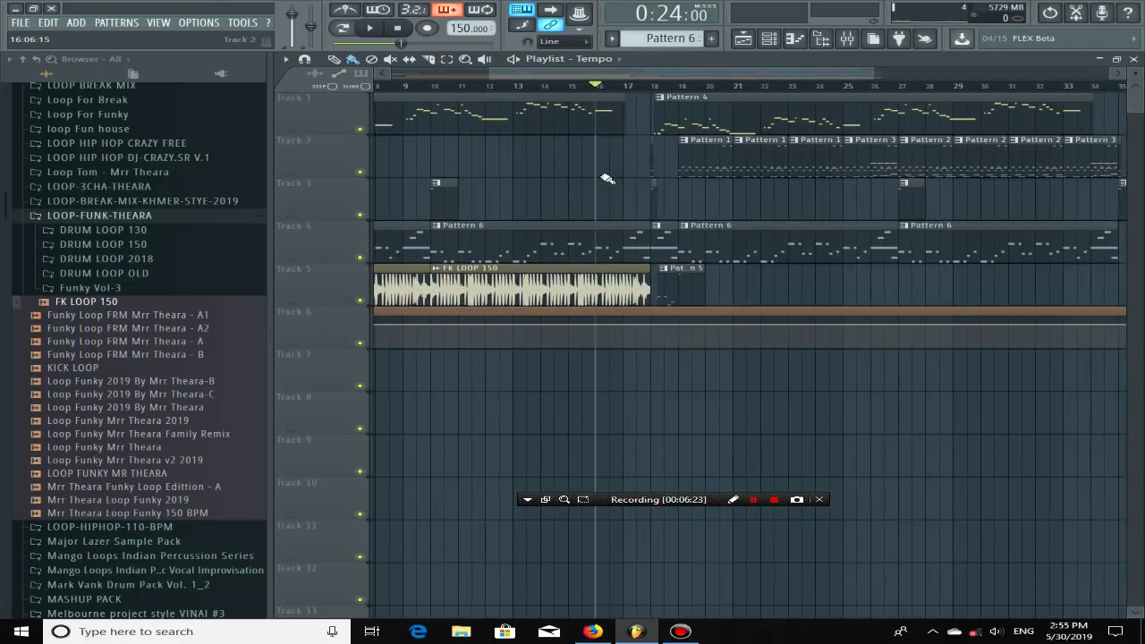
right_click(474, 29)
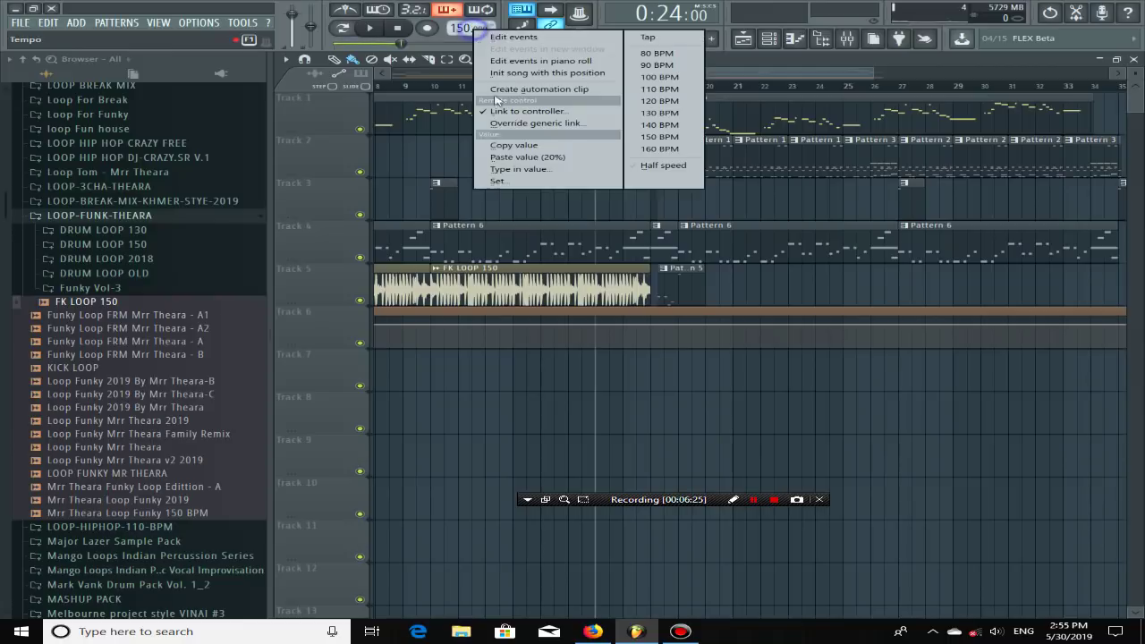
click(662, 88)
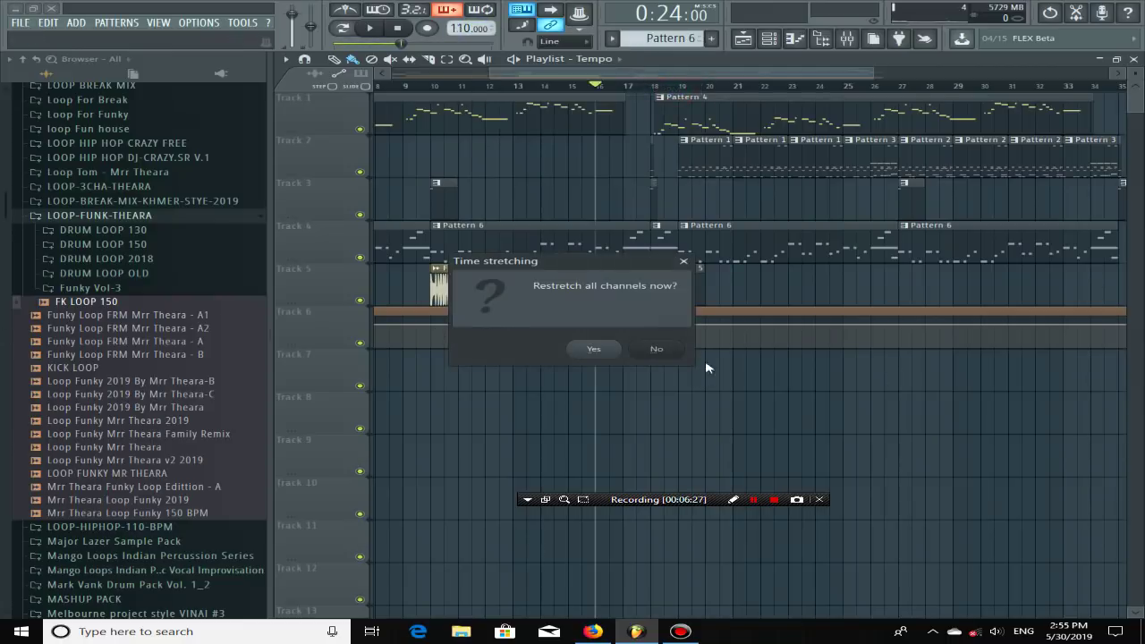
click(659, 349)
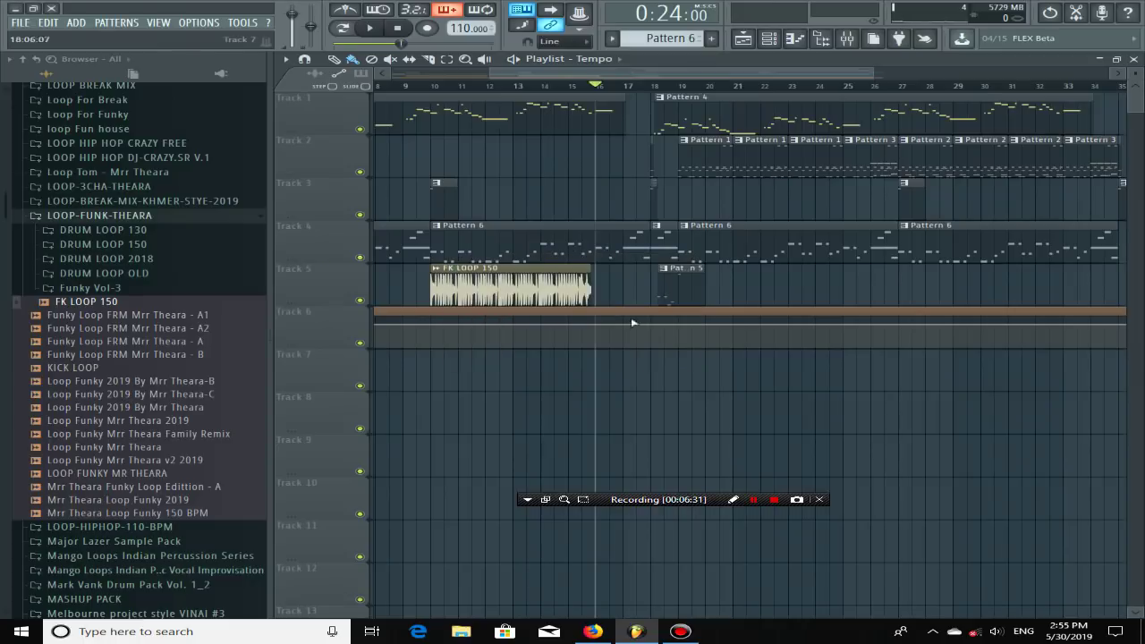
right_click(457, 28)
click(386, 159)
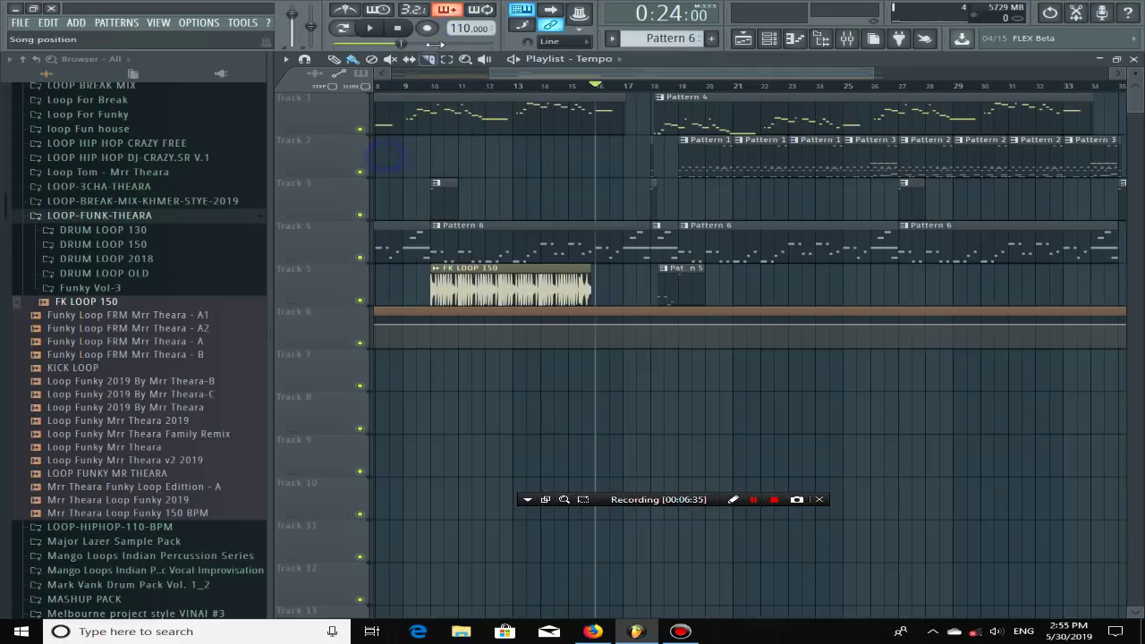
Step: Copy the current 110 BPM song tempo value
right_click(464, 26)
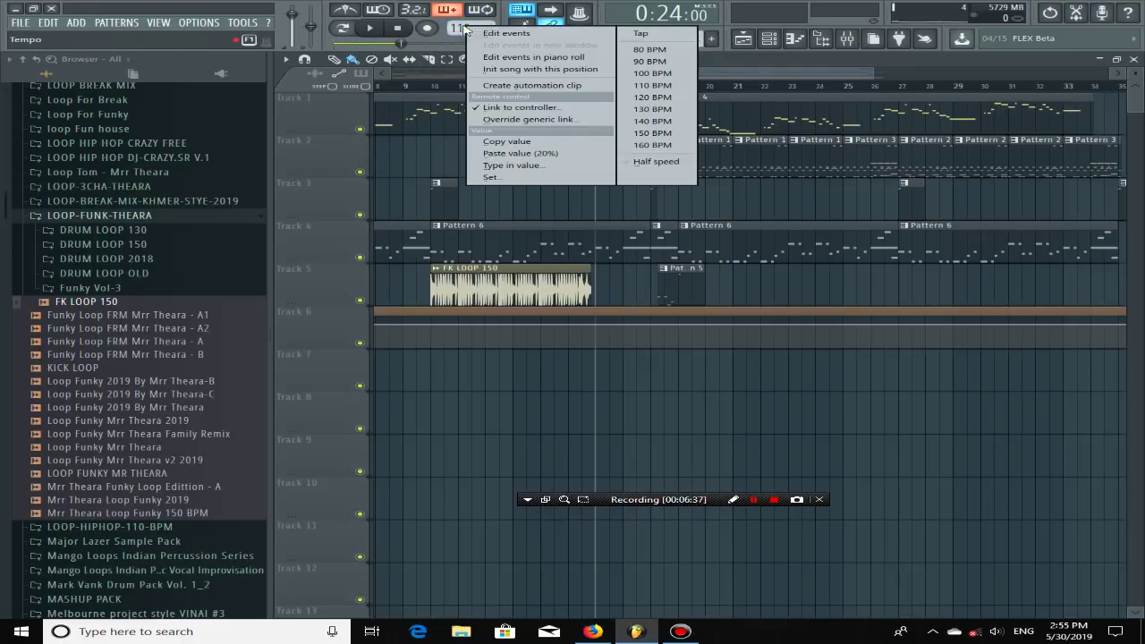
right_click(463, 28)
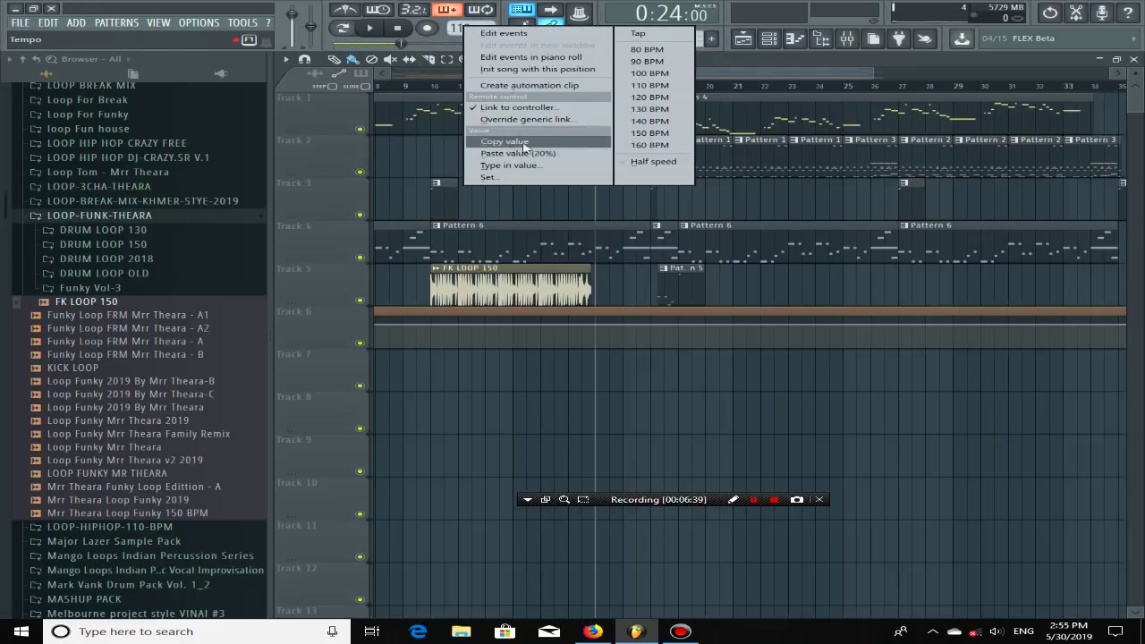
click(503, 144)
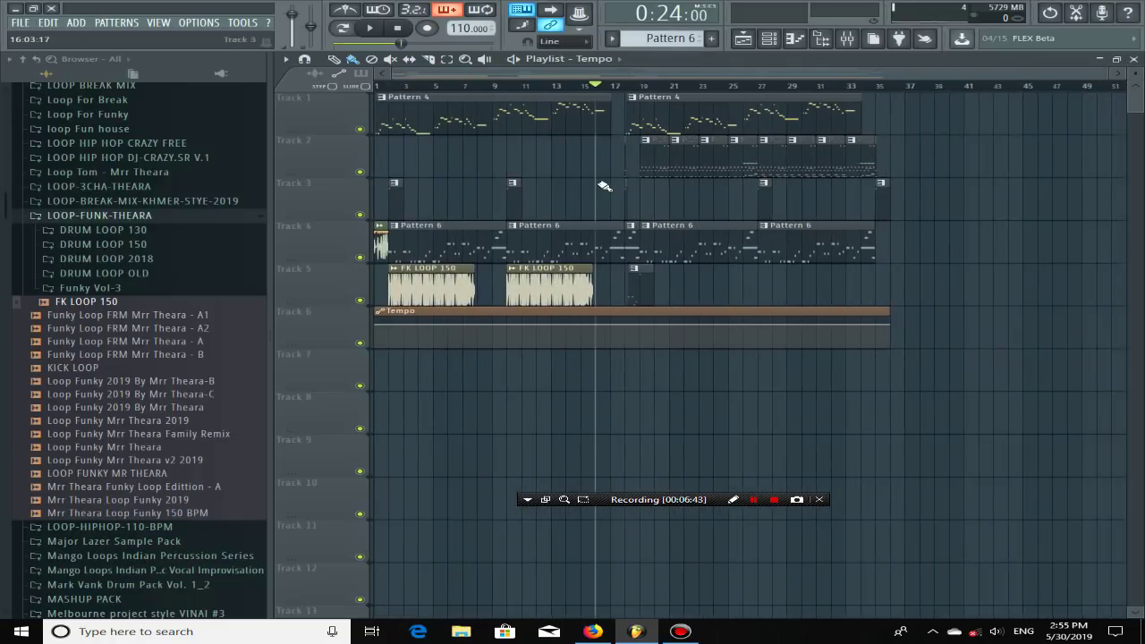
Step: Set the song position to the start of bar 18 and add a point there on the Tempo clip
scroll(629, 165, up, 4)
scroll(672, 112, up, 2)
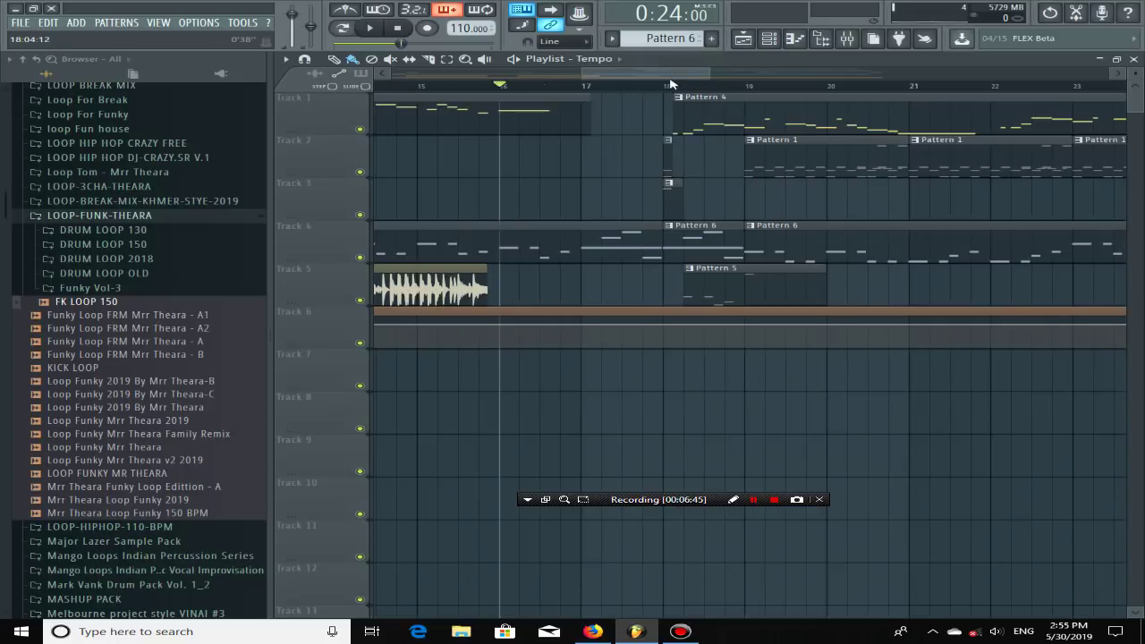
click(666, 84)
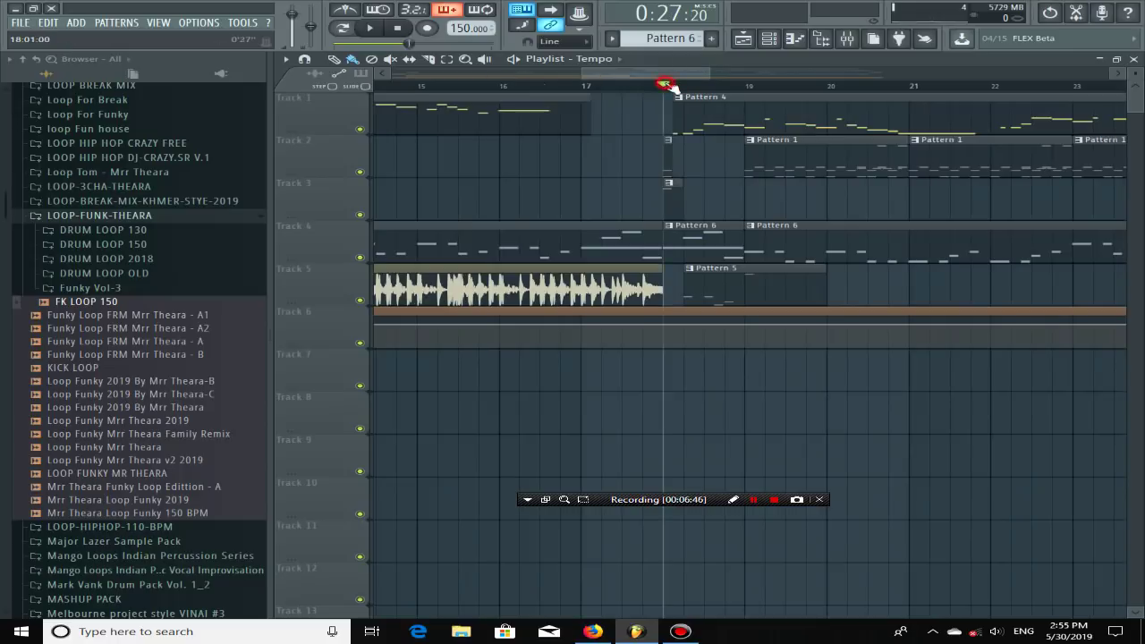
right_click(662, 325)
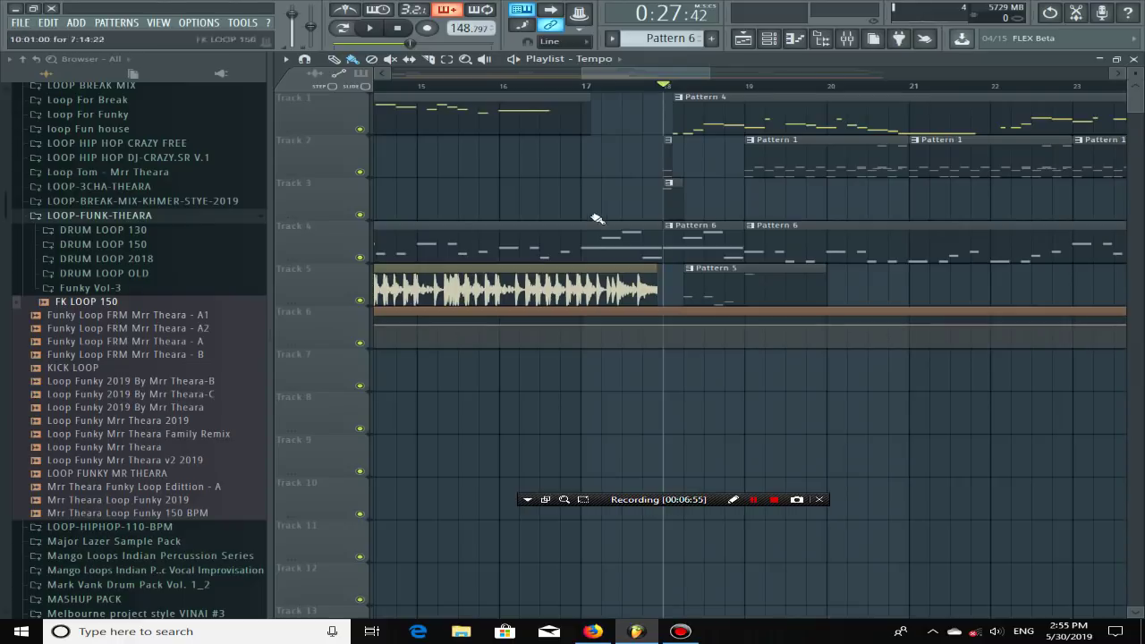
right_click(663, 327)
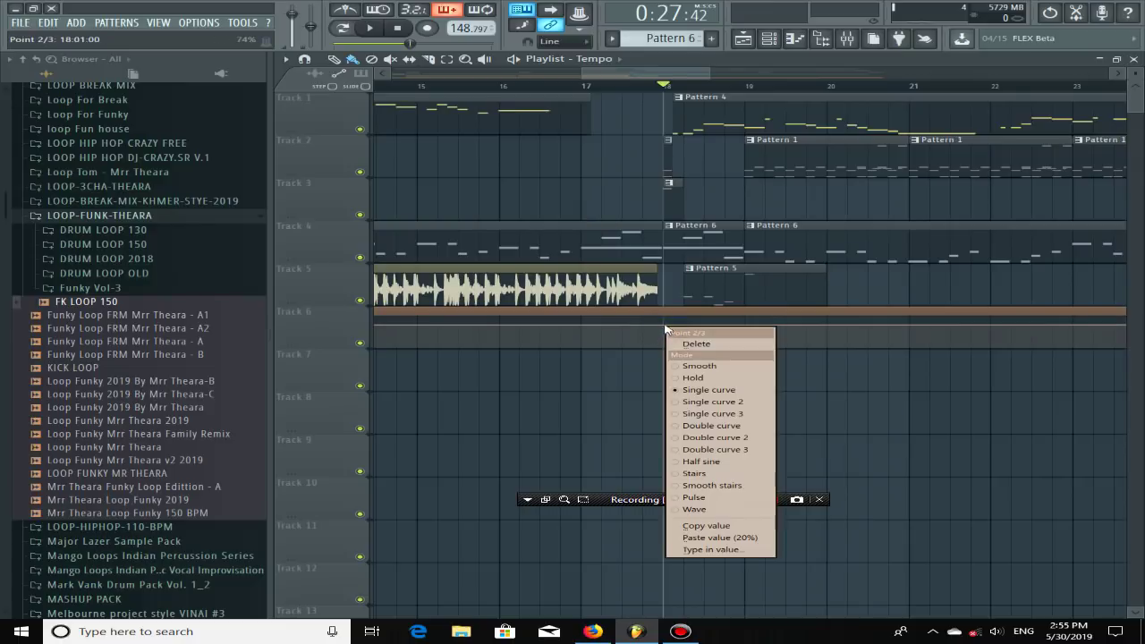
right_click(629, 398)
Step: Lower the Tempo clip's bar 18 point and paste the copied tempo value onto it
scroll(674, 331, up, 6)
scroll(572, 331, up, 2)
drag(587, 325, 587, 332)
right_click(587, 332)
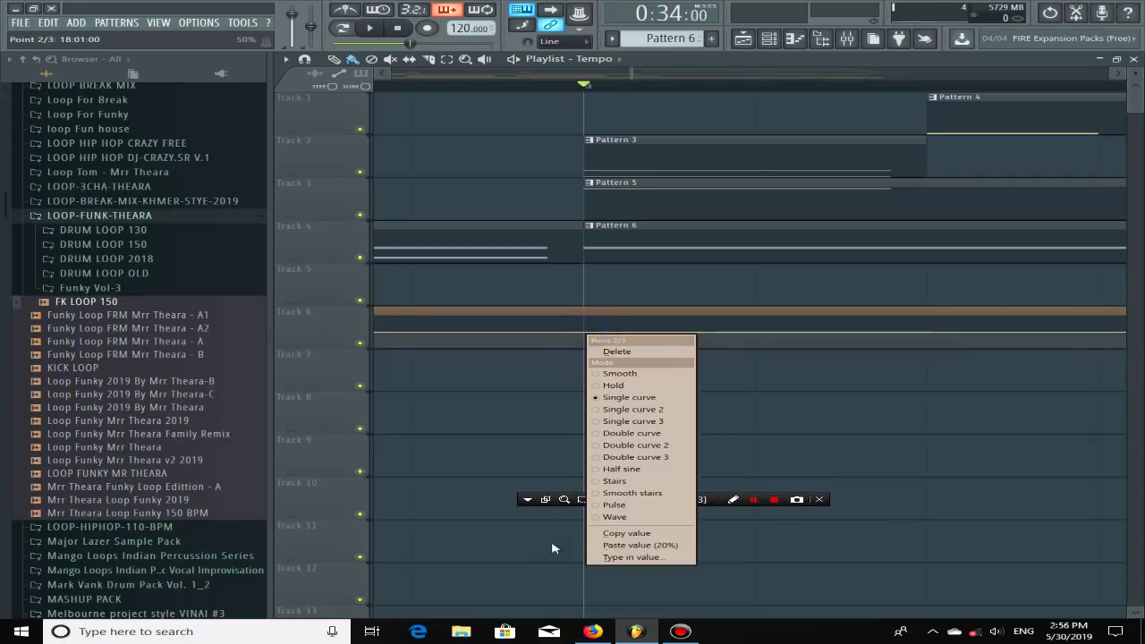
click(658, 545)
scroll(657, 375, down, 5)
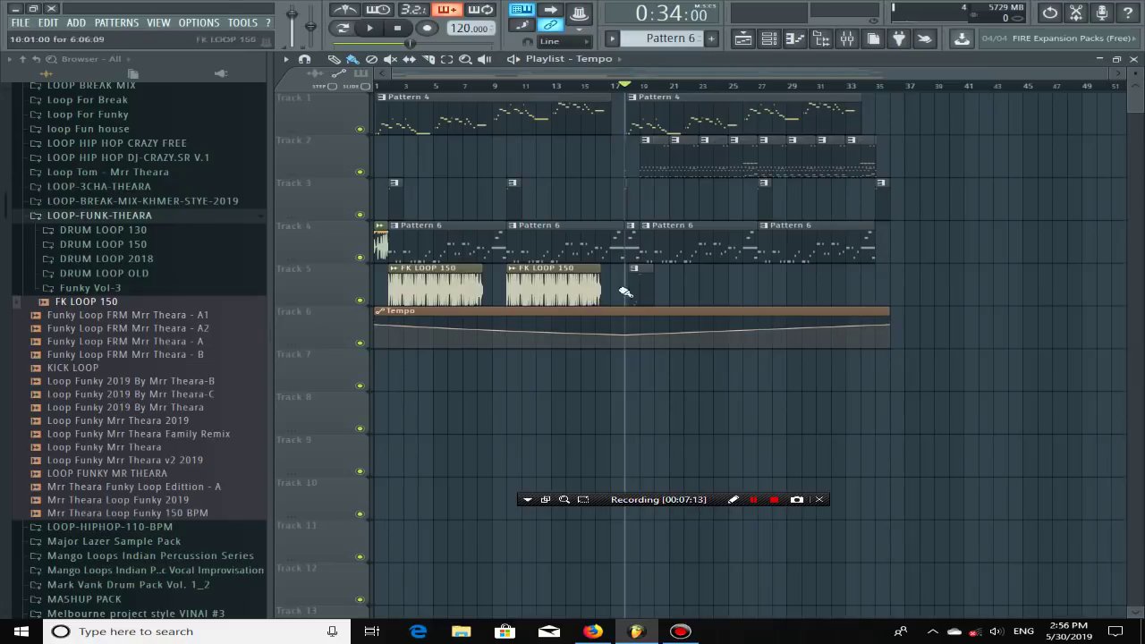
Step: Examine the bar 18 tempo dip and the channel settings of the FK LOOP 150 clip on Track 5
scroll(634, 289, up, 5)
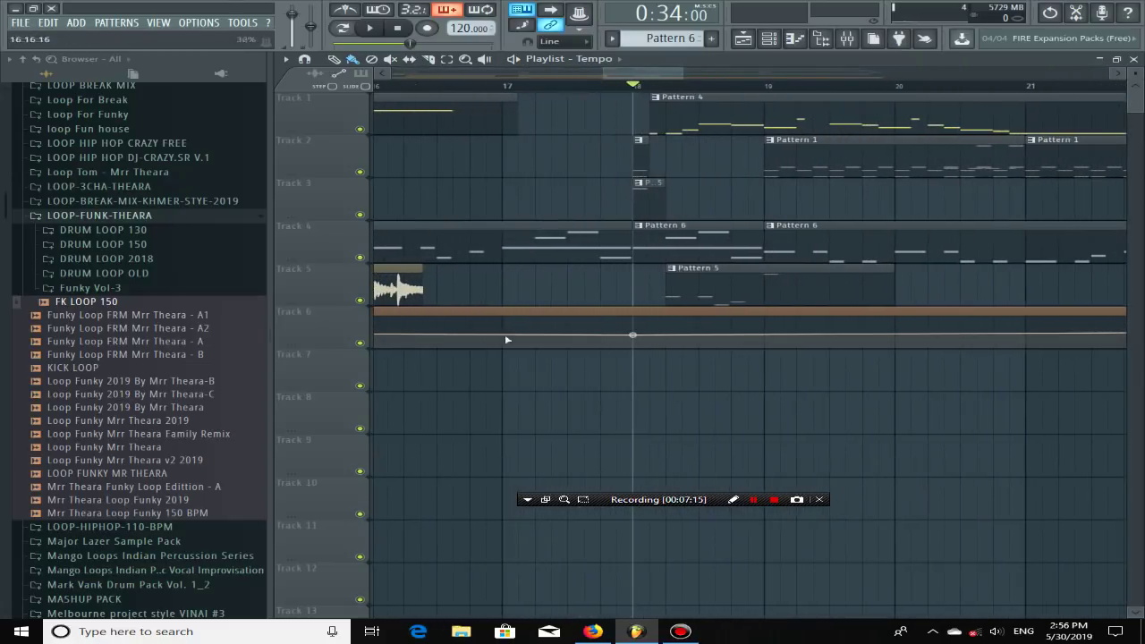
scroll(492, 340, down, 5)
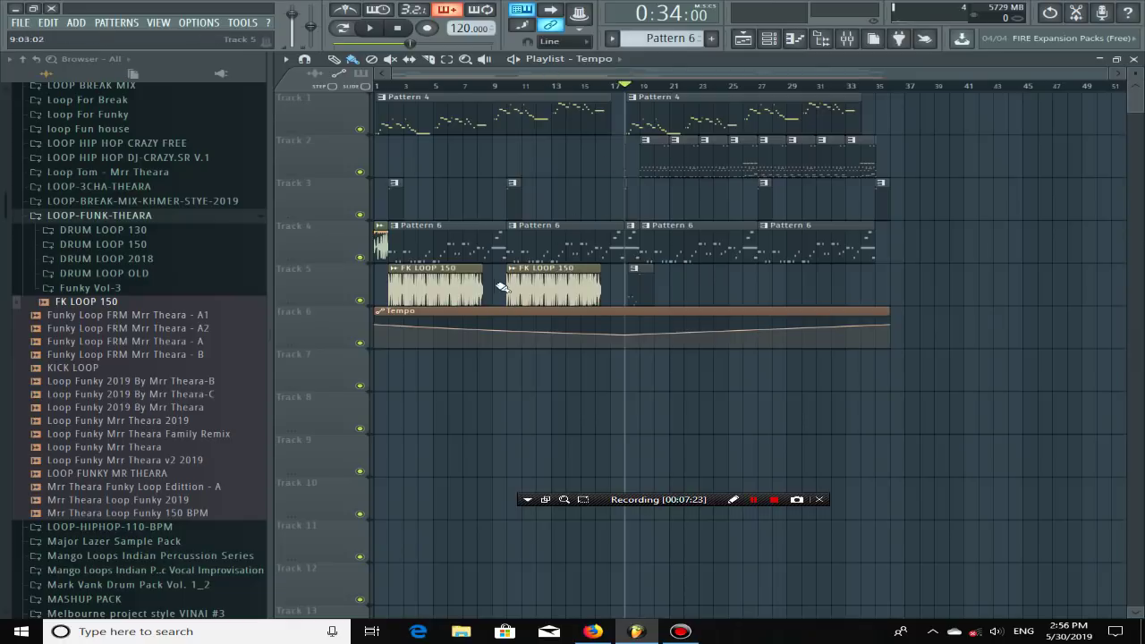
scroll(520, 279, up, 3)
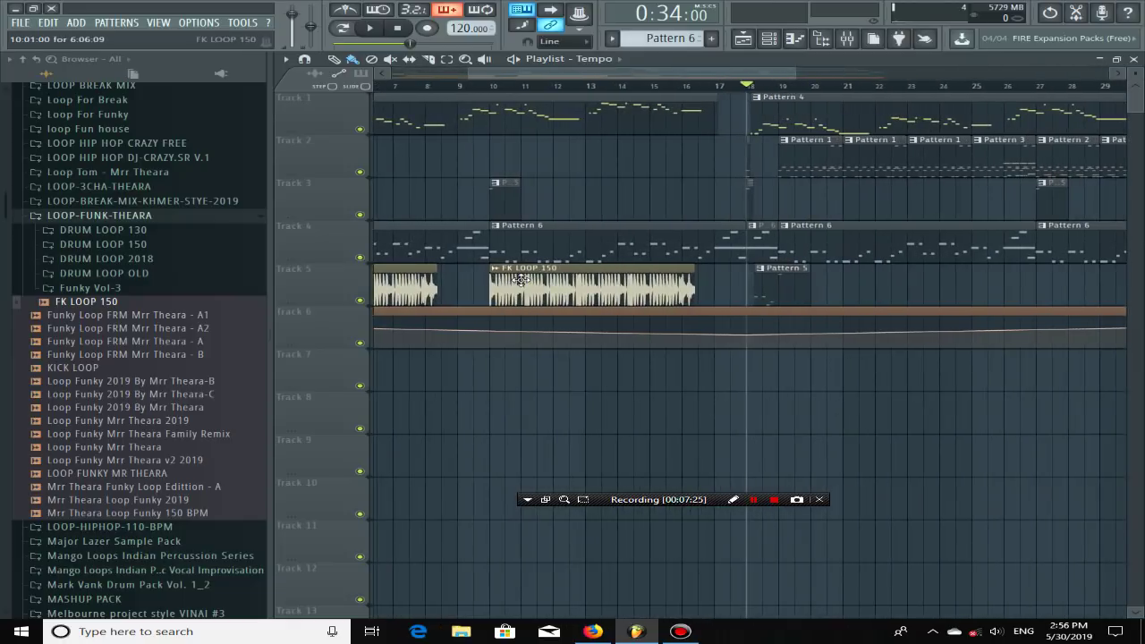
double_click(565, 283)
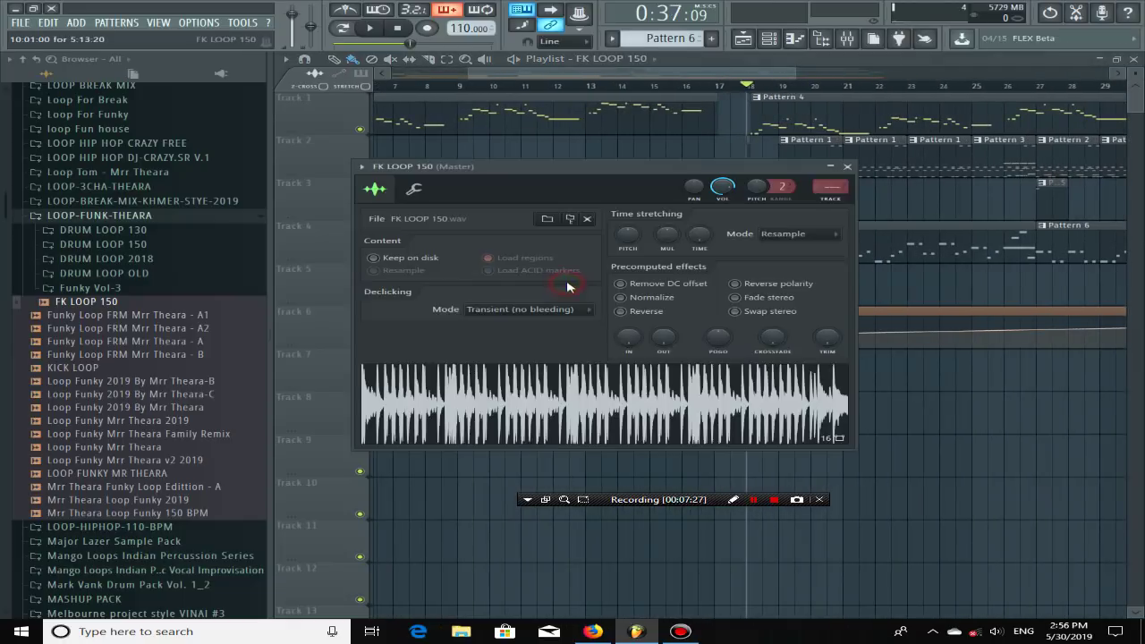
click(652, 153)
scroll(537, 248, down, 5)
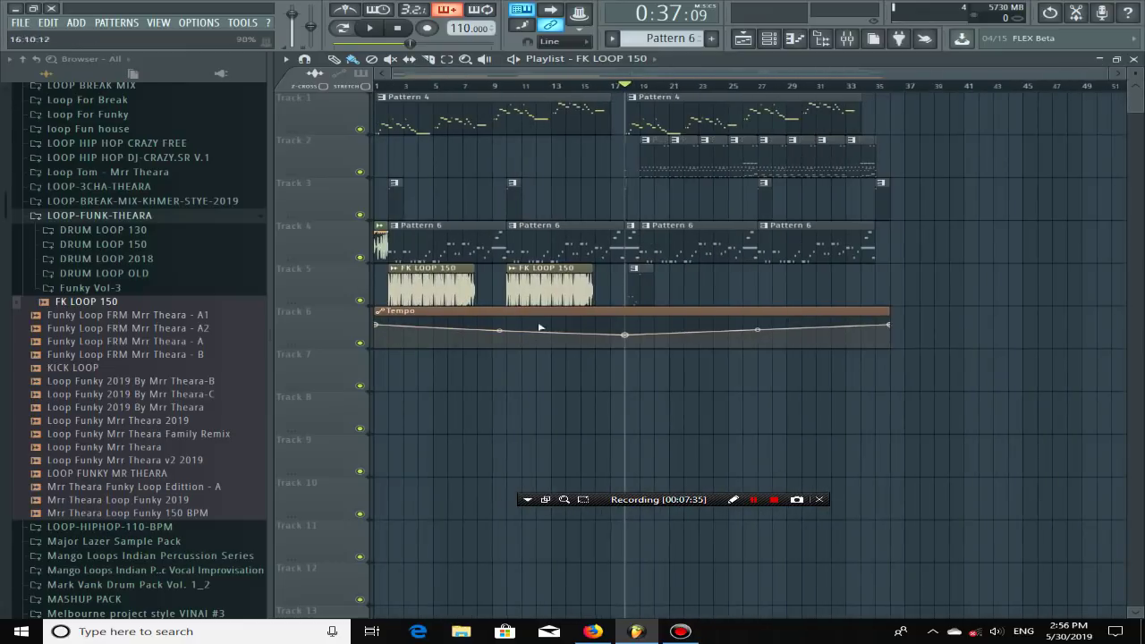
Step: Add a Tempo clip point at bar 17 and move it to bar 18 above the lowered point, forming a vertical drop
scroll(613, 328, up, 3)
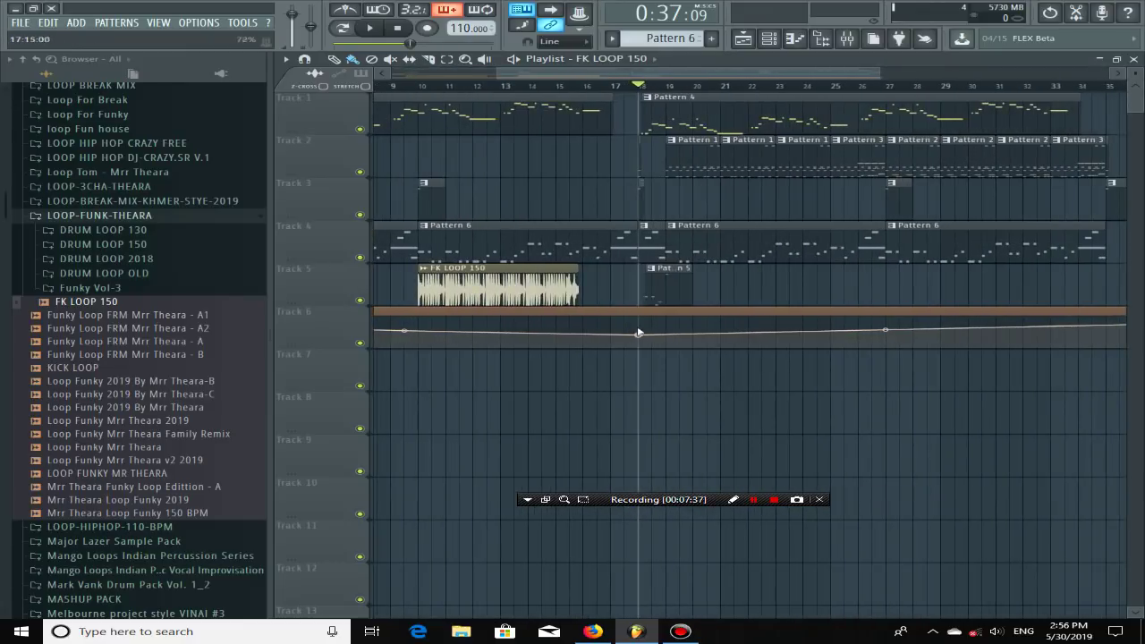
scroll(603, 331, up, 5)
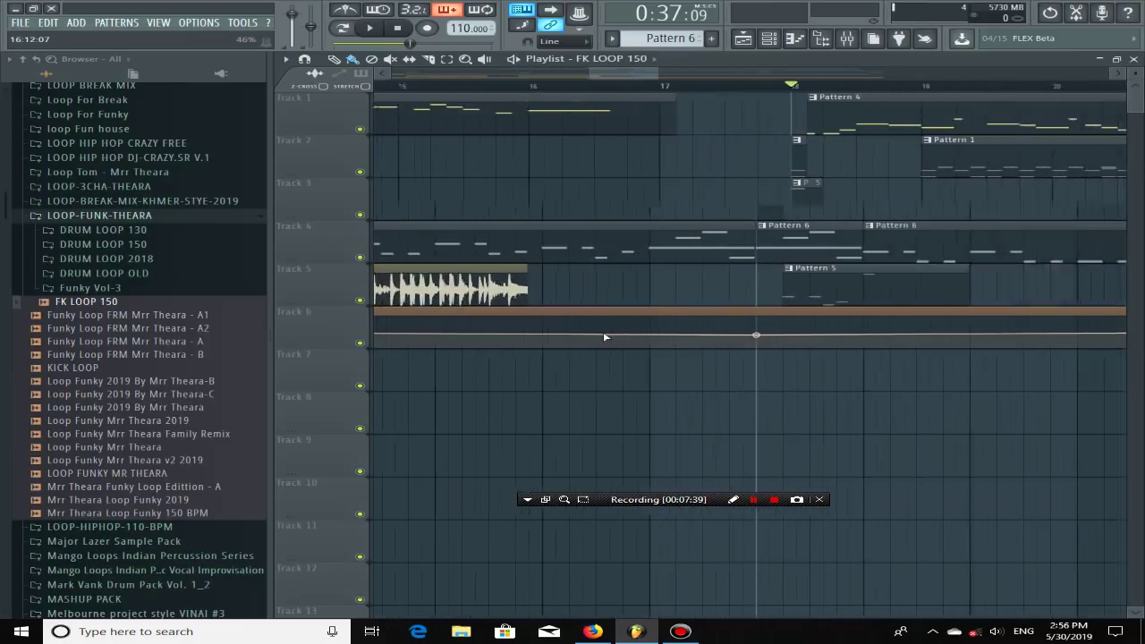
right_click(673, 335)
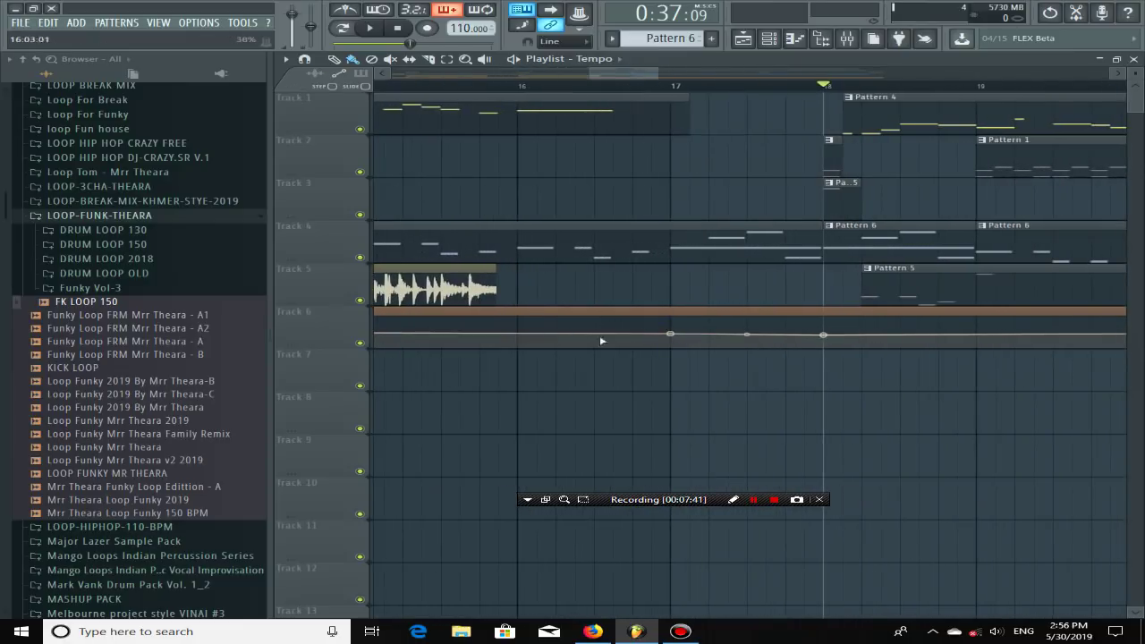
drag(672, 335, 828, 328)
scroll(822, 328, down, 6)
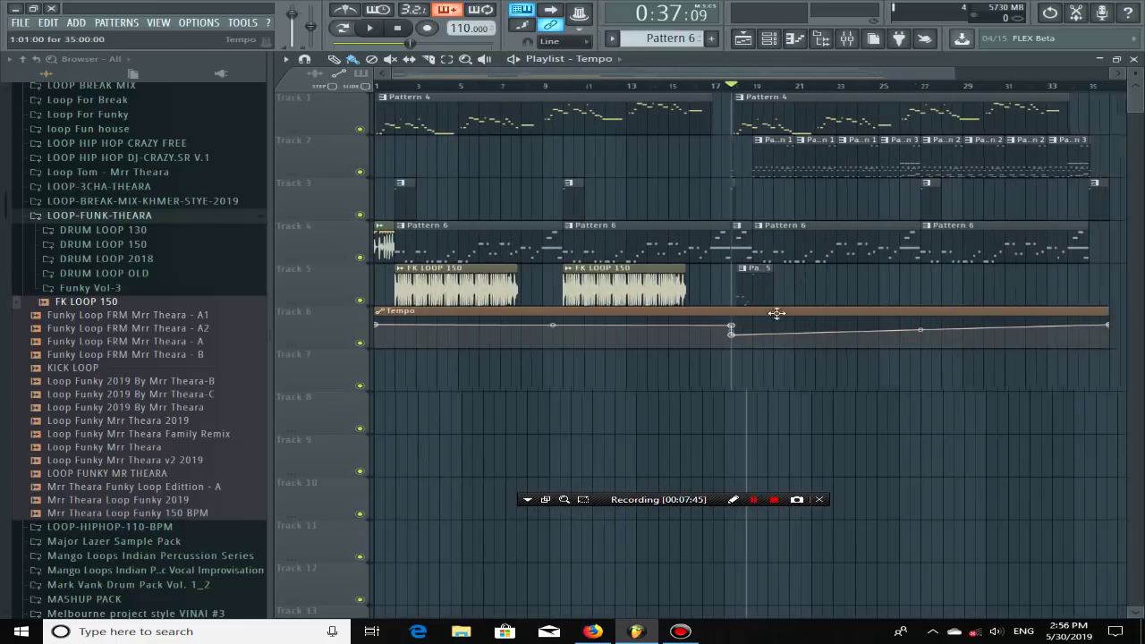
scroll(536, 327, up, 5)
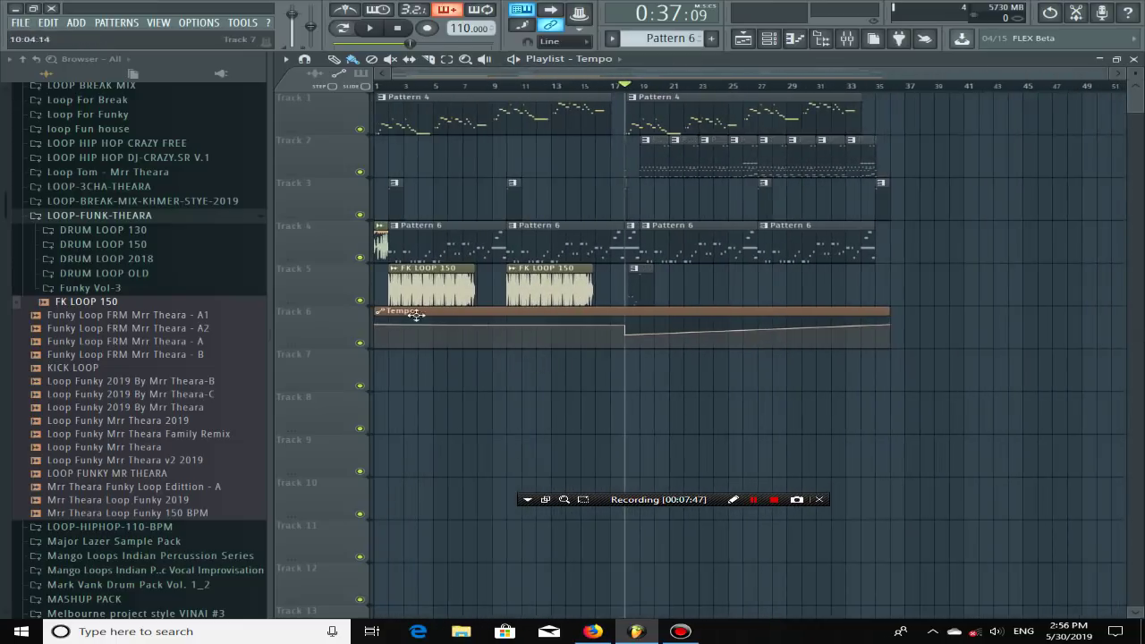
scroll(364, 315, right, 5)
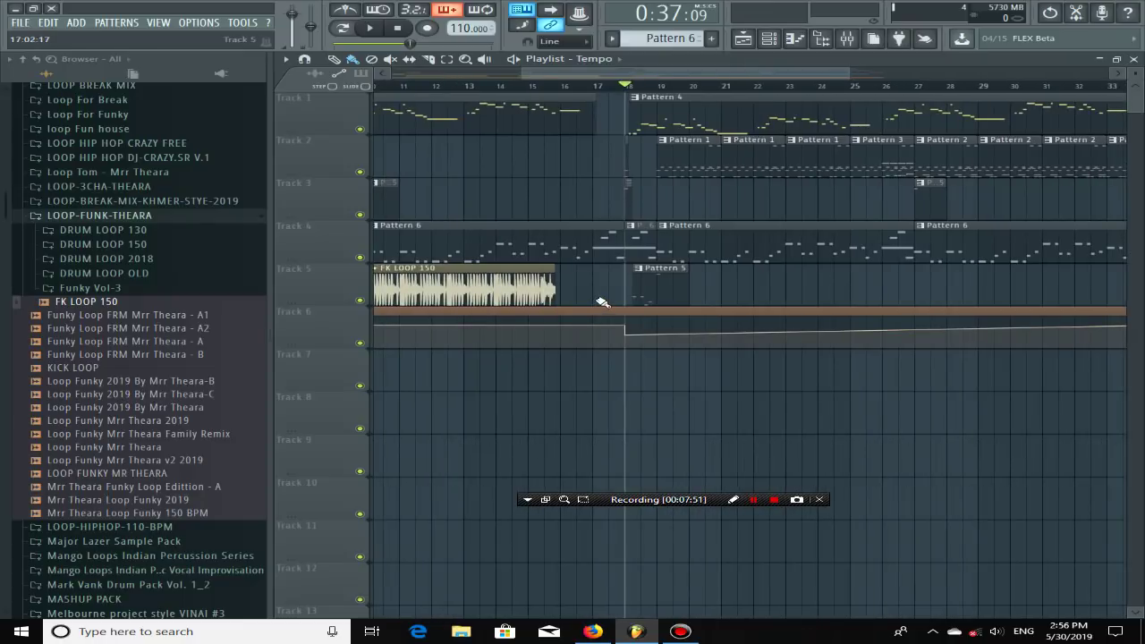
scroll(602, 302, down, 4)
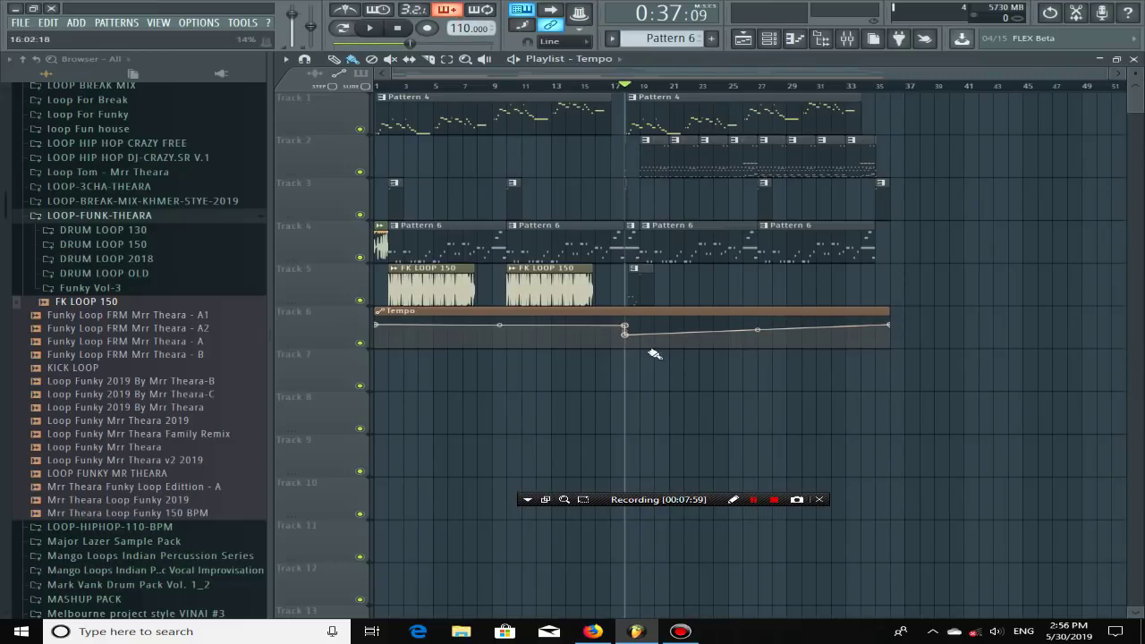
Step: Copy the value of the Tempo clip's first point at bar 1
right_click(377, 325)
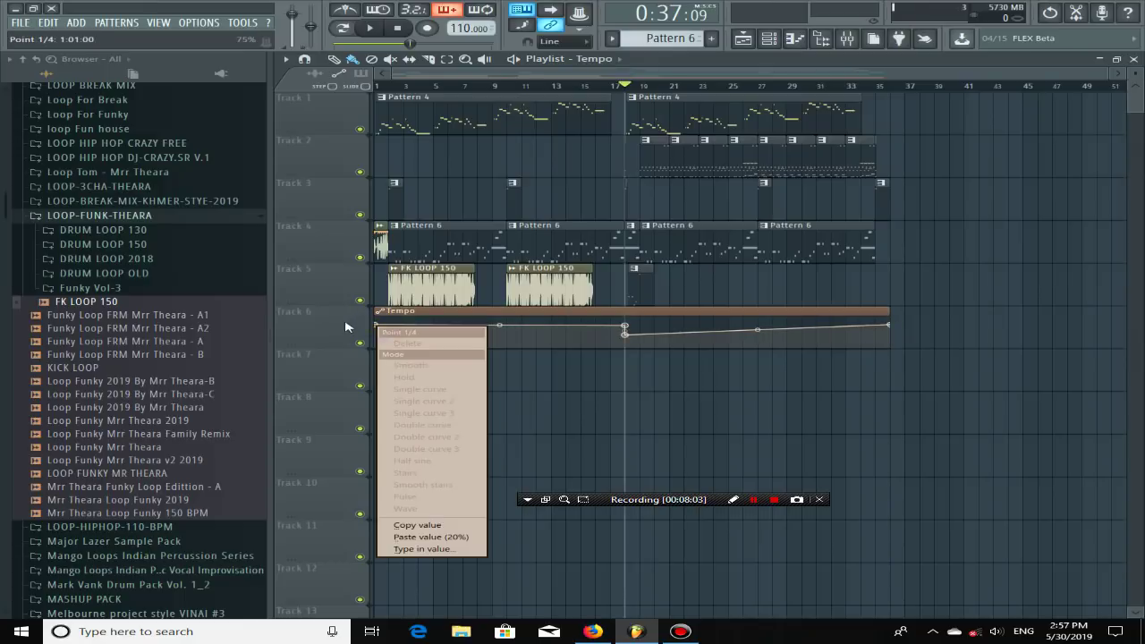
click(345, 323)
scroll(356, 324, up, 6)
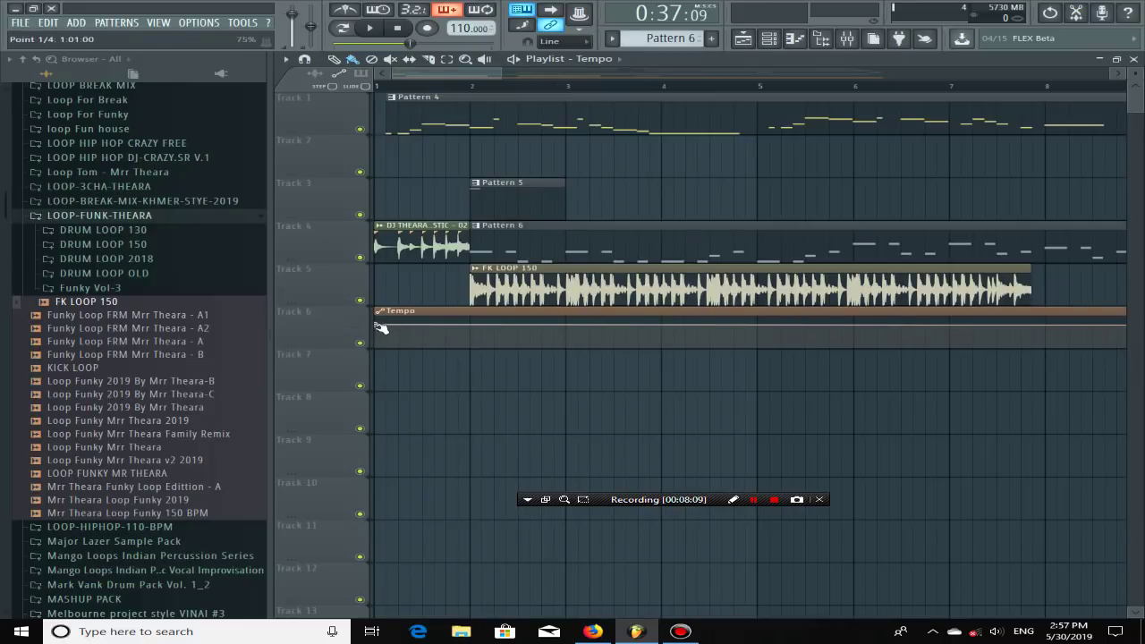
right_click(381, 327)
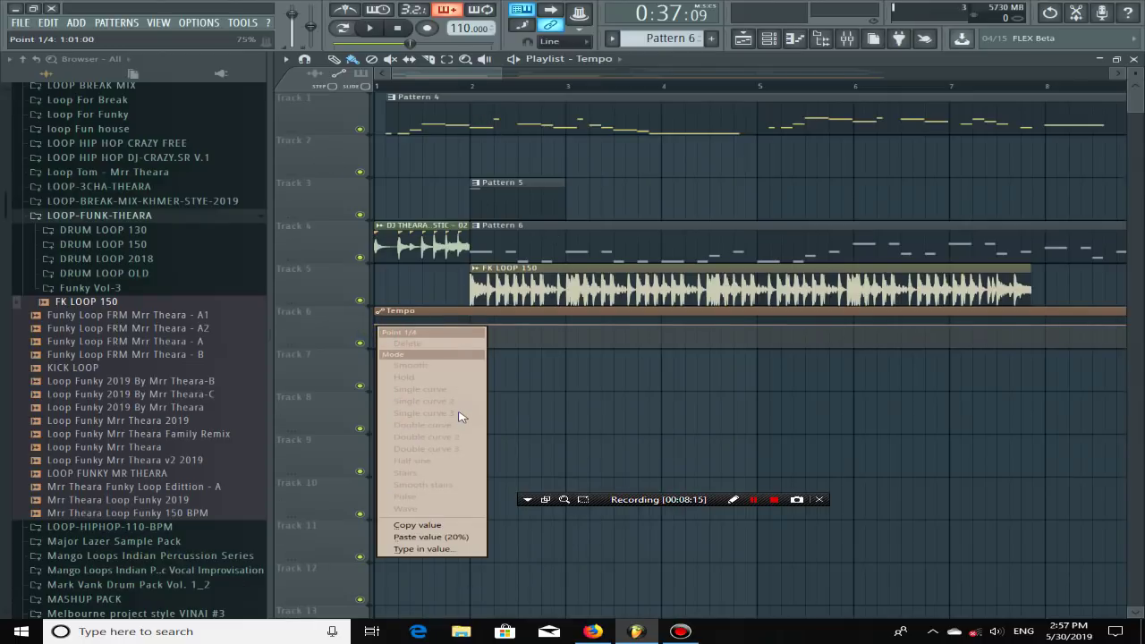
click(439, 529)
key(super)
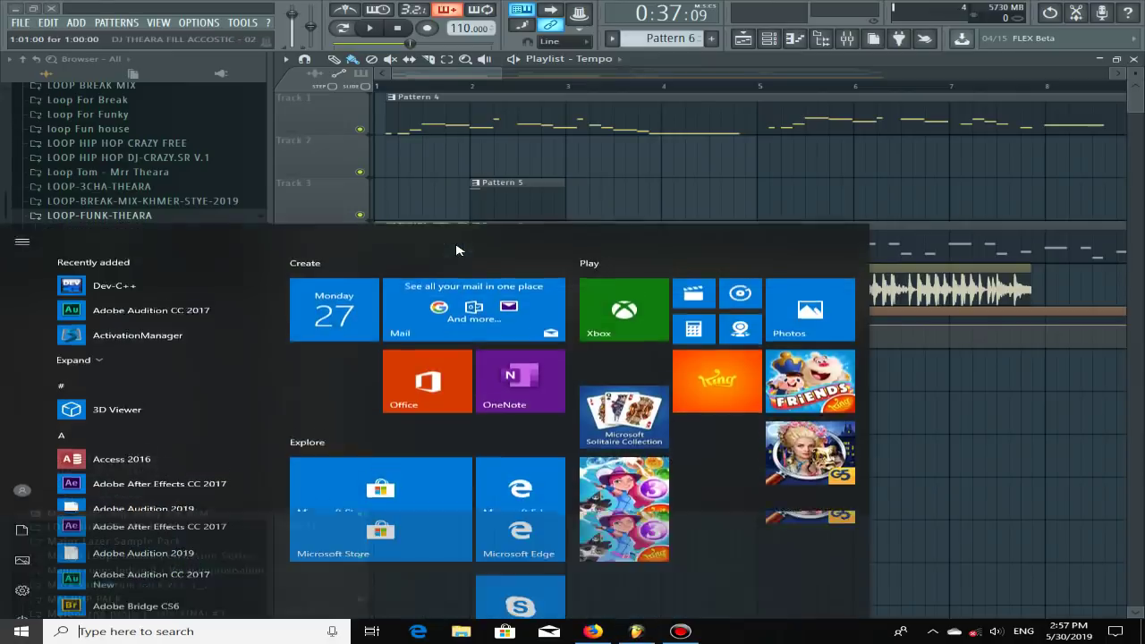
key(super)
Step: Paste the first point's value onto the upper Tempo clip point at bar 18
scroll(659, 304, down, 4)
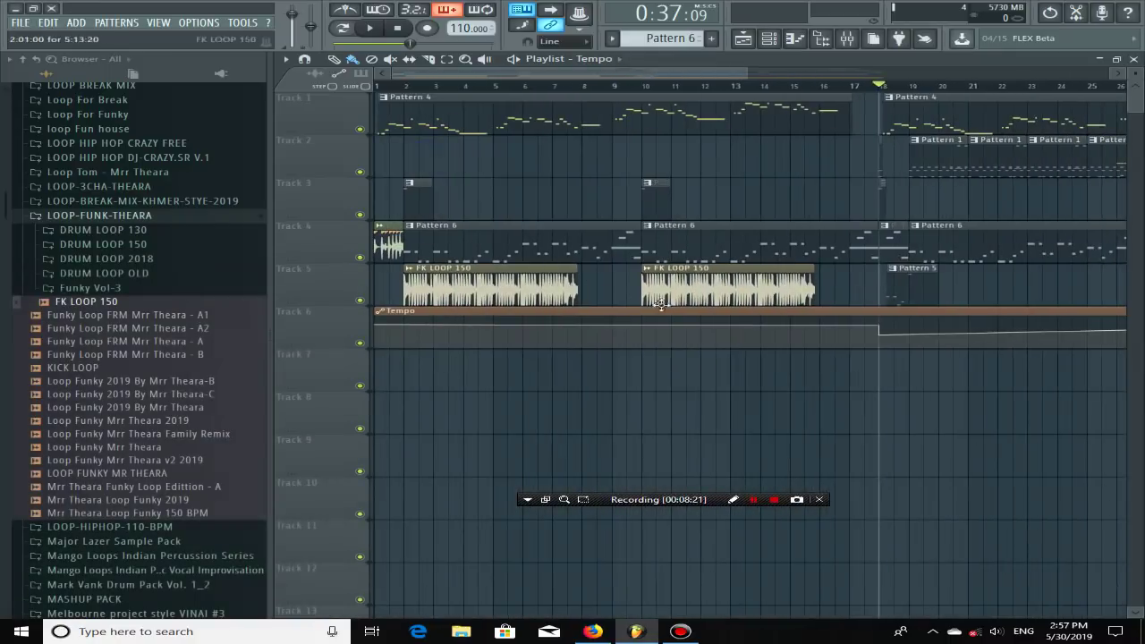
scroll(891, 326, up, 2)
right_click(872, 328)
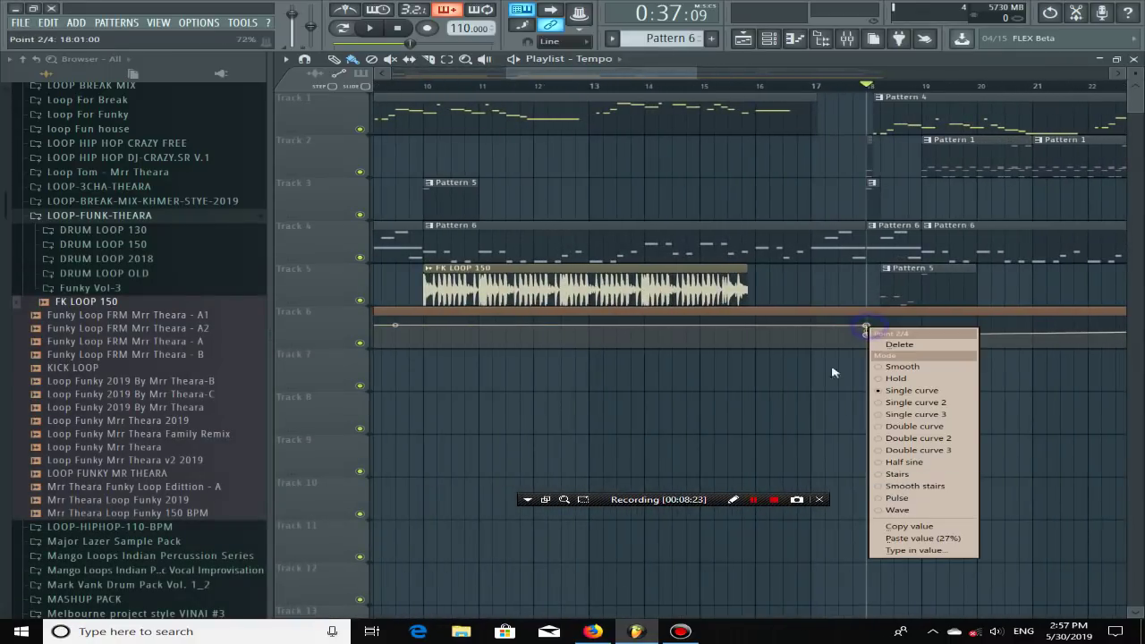
click(930, 537)
scroll(866, 99, down, 4)
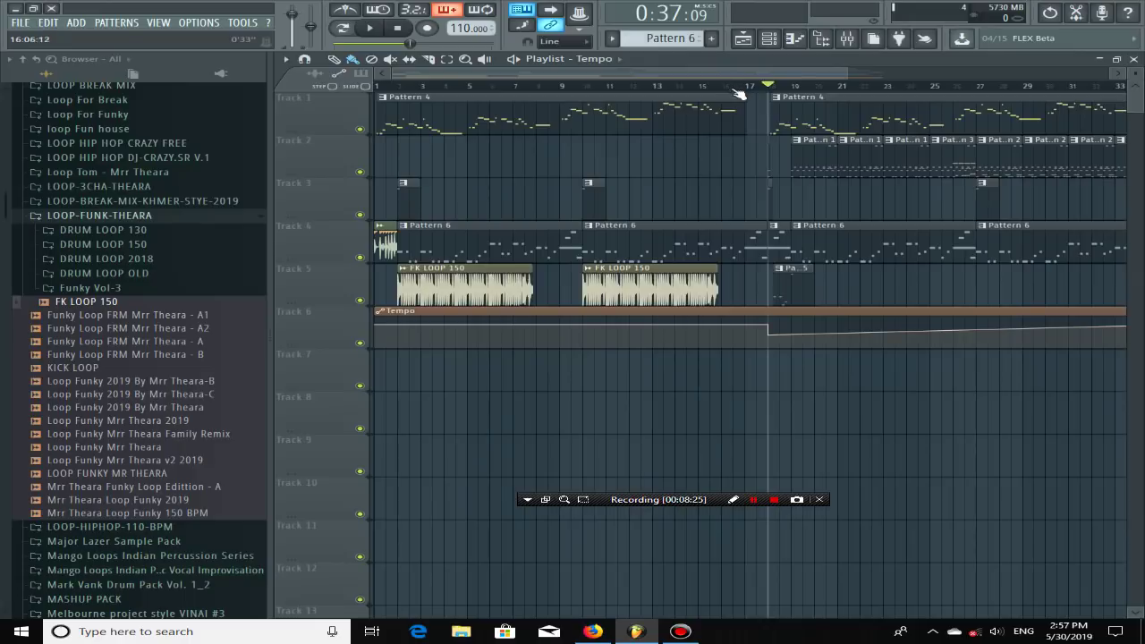
Step: Try to adjust the upper bar 18 tempo point by hand, checking the tempo at the song start and around bar 15
drag(723, 88, 710, 112)
drag(769, 327, 767, 333)
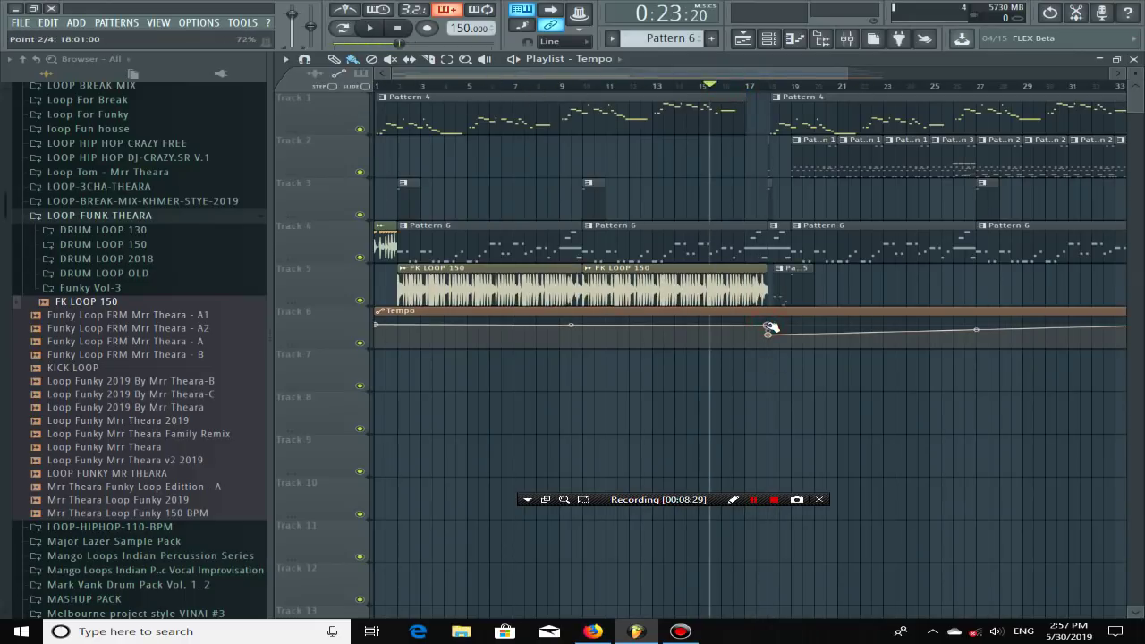
drag(478, 87, 118, 82)
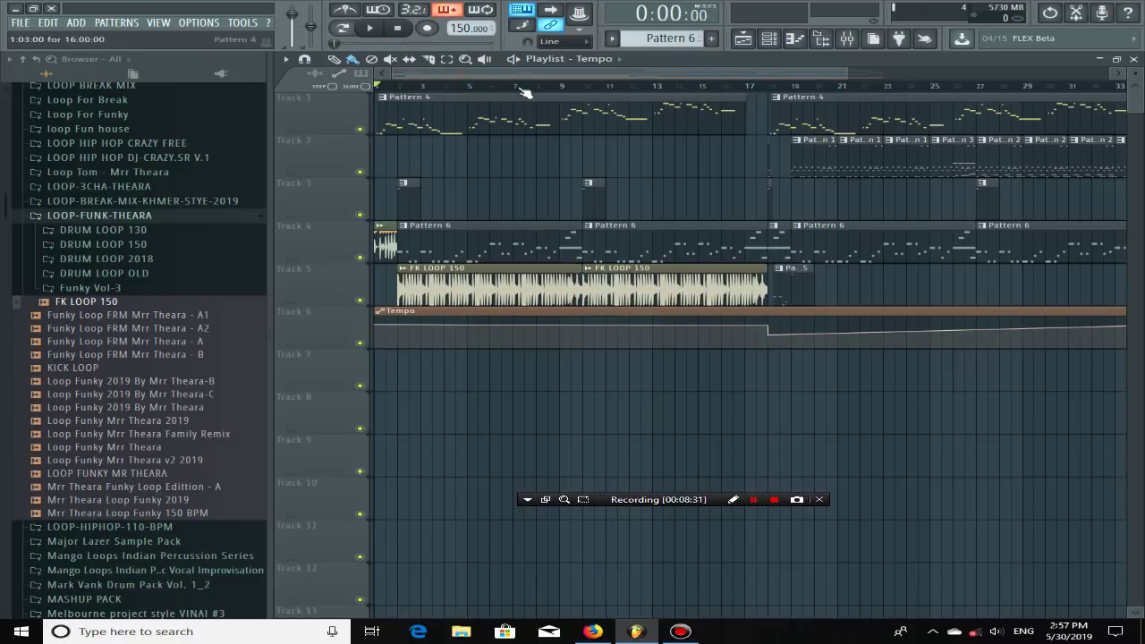
key(space)
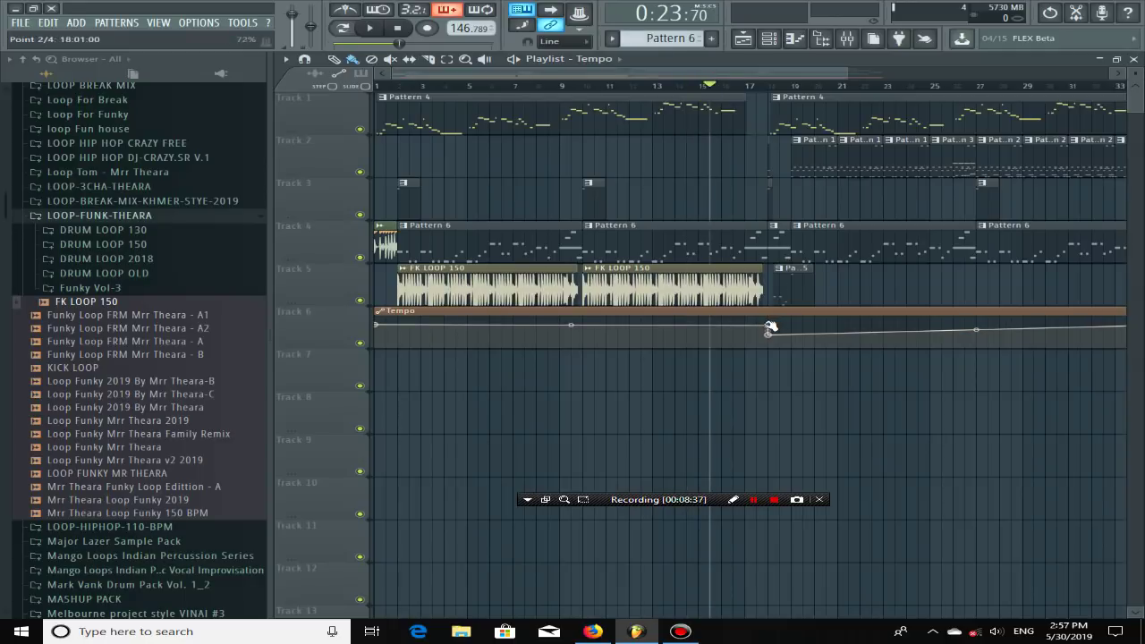
drag(768, 326, 768, 322)
drag(533, 90, 721, 89)
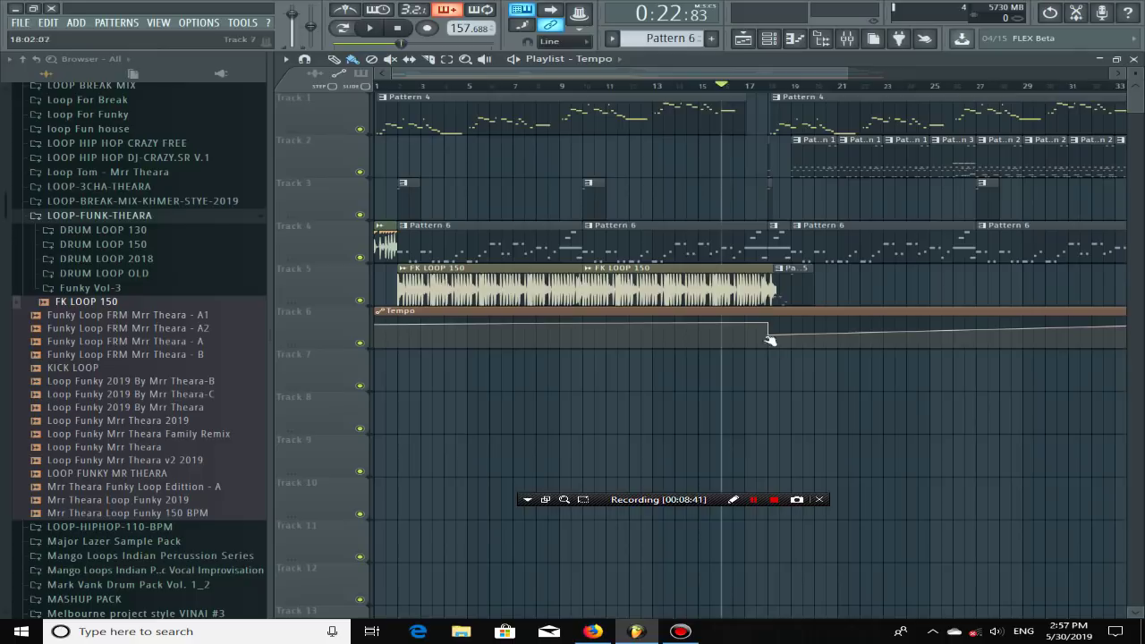
Step: Restore the upper bar 18 tempo point by pasting the copied first-point value again
right_click(769, 338)
click(818, 535)
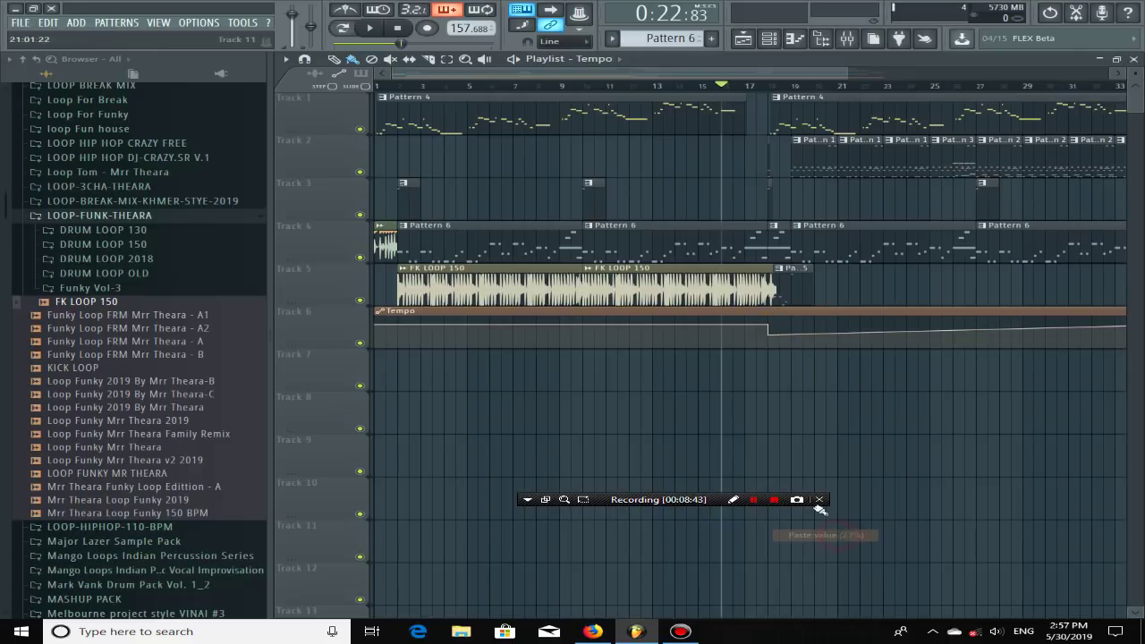
Step: Check the song tempo around bar 27 along the Tempo clip's rising section
scroll(587, 240, down, 2)
scroll(823, 221, up, 3)
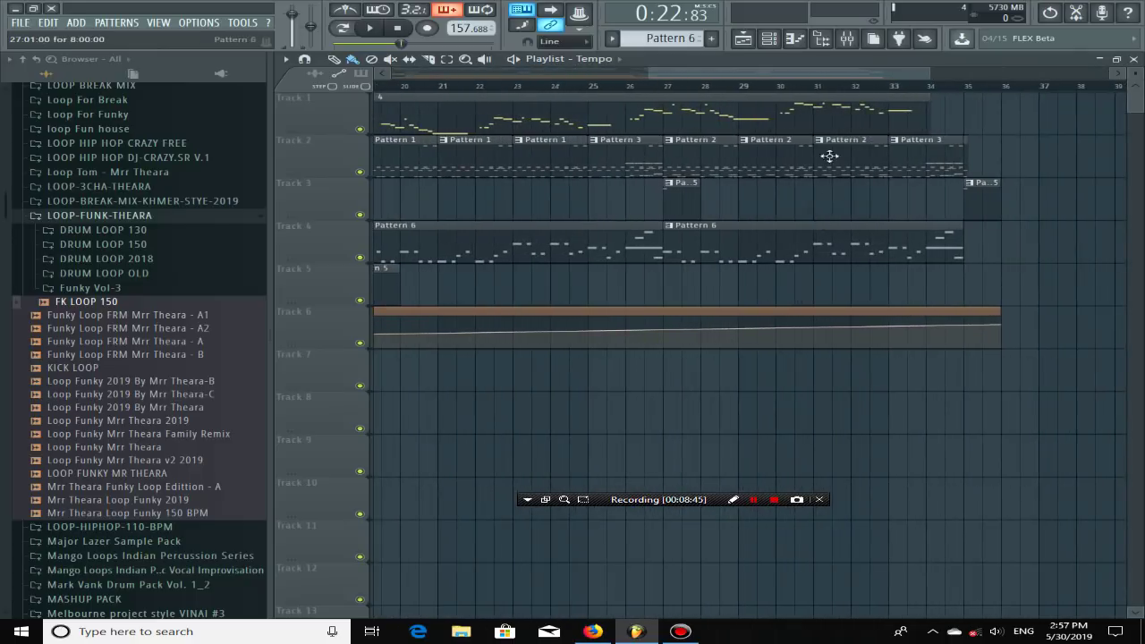
click(685, 88)
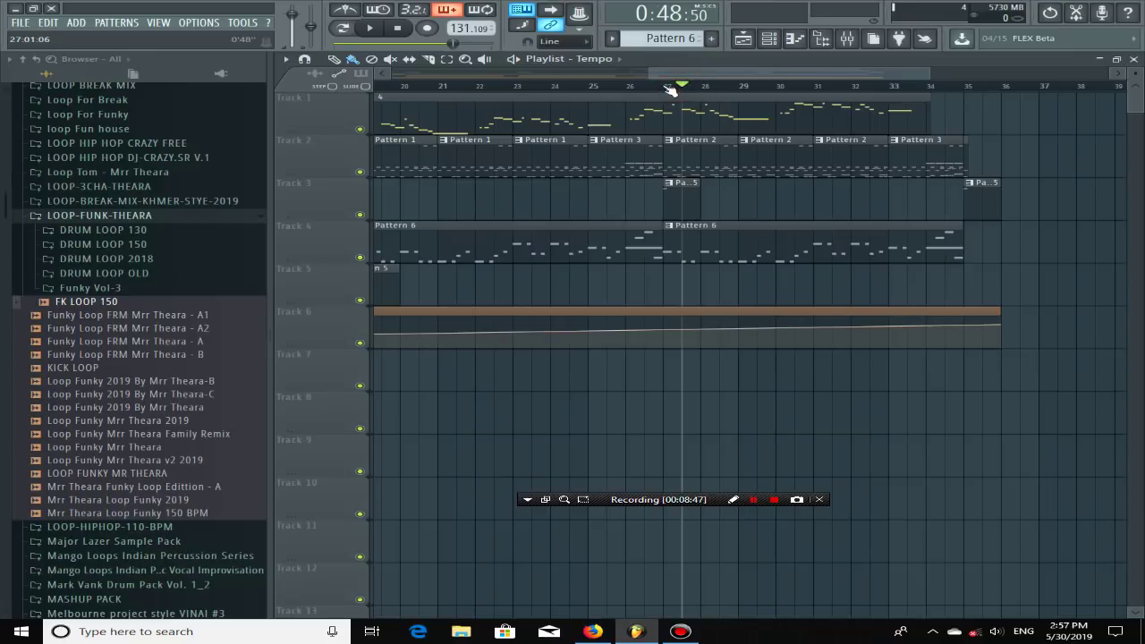
click(665, 86)
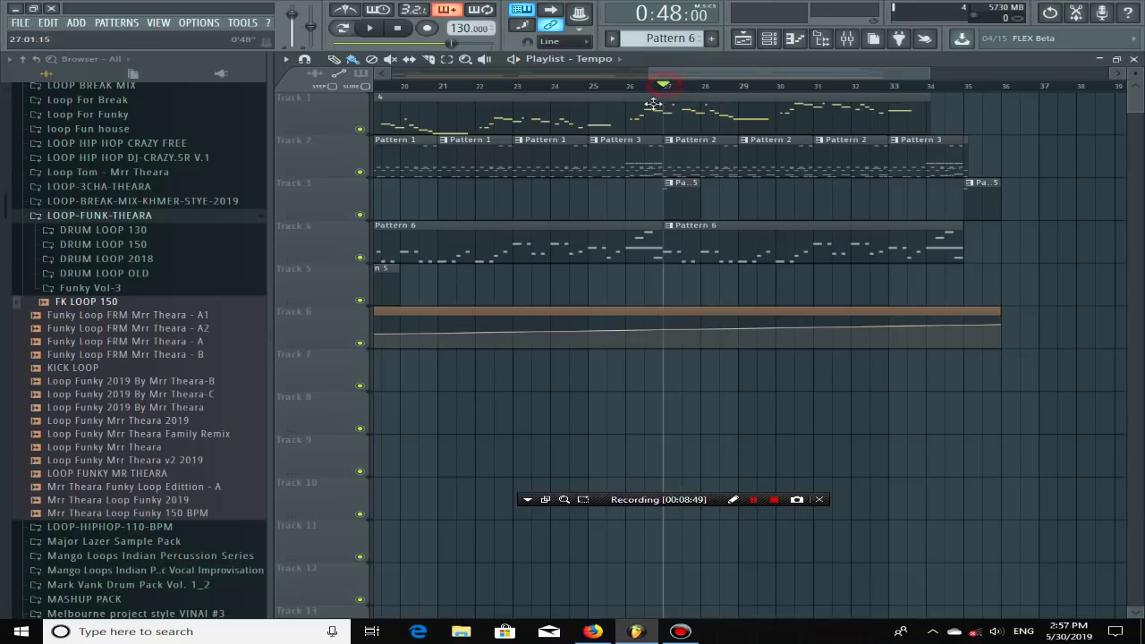
Step: Bend the Tempo clip's curve after bar 18 so it stays low and rises only near the end, checking the tempo around bar 30
scroll(721, 295, down, 3)
drag(694, 329, 694, 333)
drag(540, 329, 747, 89)
scroll(810, 210, up, 3)
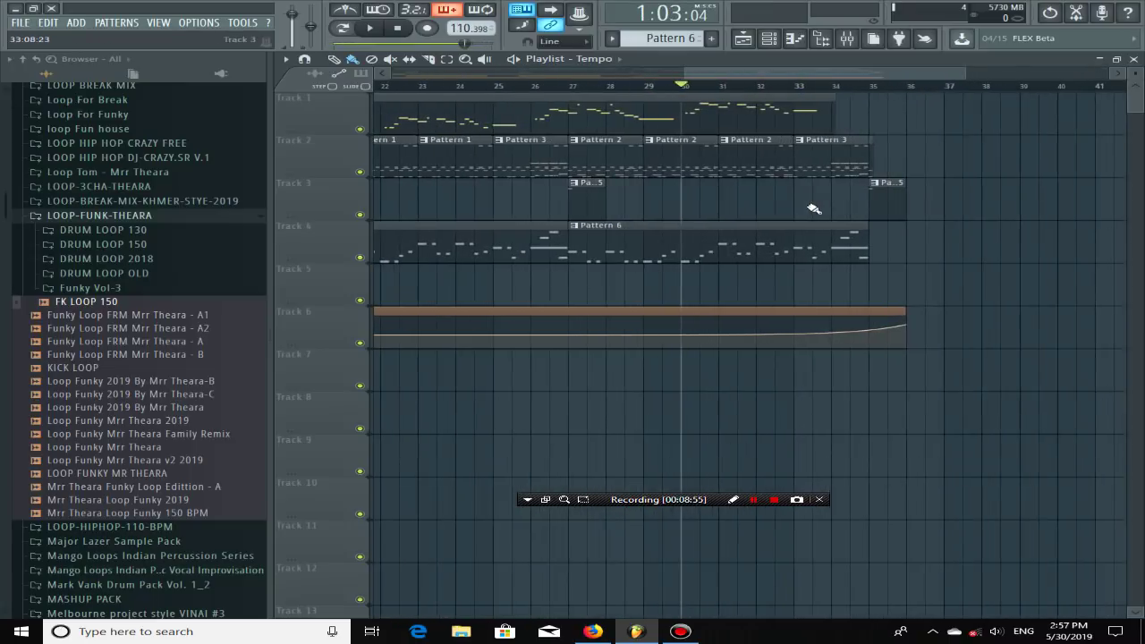
Step: Copy the value of the lower Tempo clip point at bar 18
scroll(778, 360, up, 3)
scroll(509, 349, down, 3)
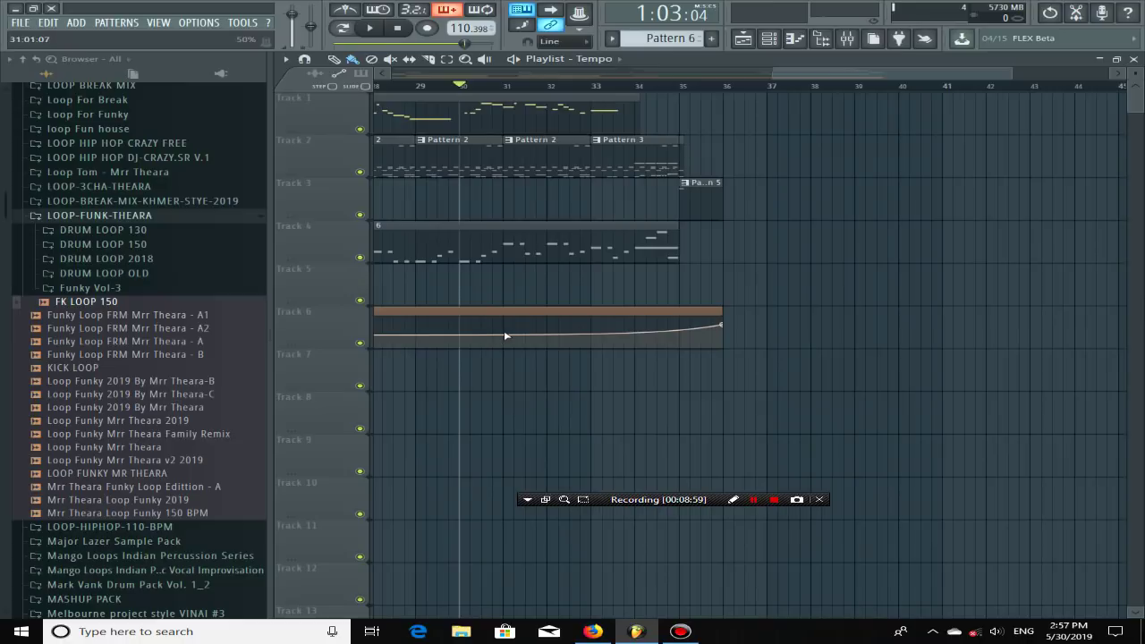
scroll(506, 336, down, 3)
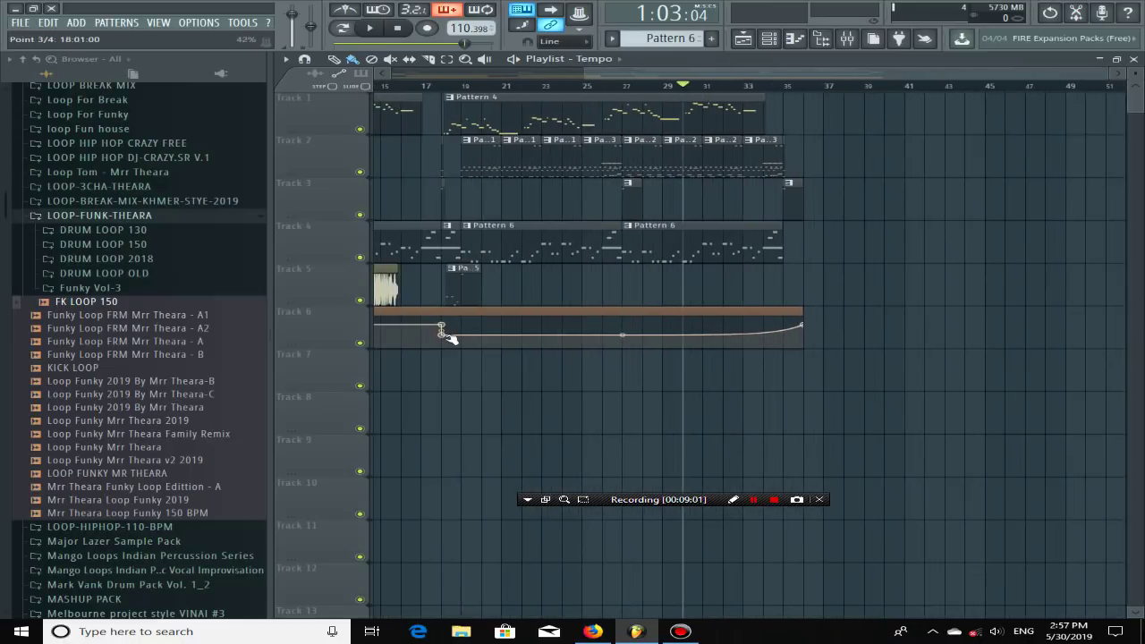
right_click(441, 336)
click(484, 535)
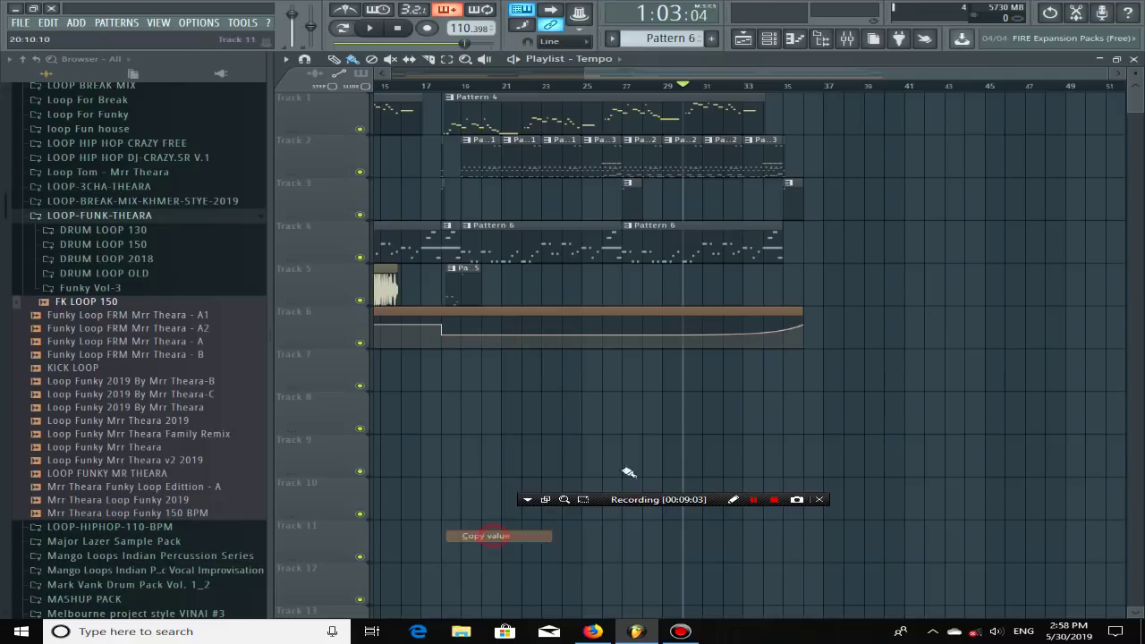
Step: Add a Tempo clip point at bar 31 and paste the copied 20% value onto it, keeping the curved rise after it
scroll(688, 421, up, 3)
scroll(688, 420, up, 3)
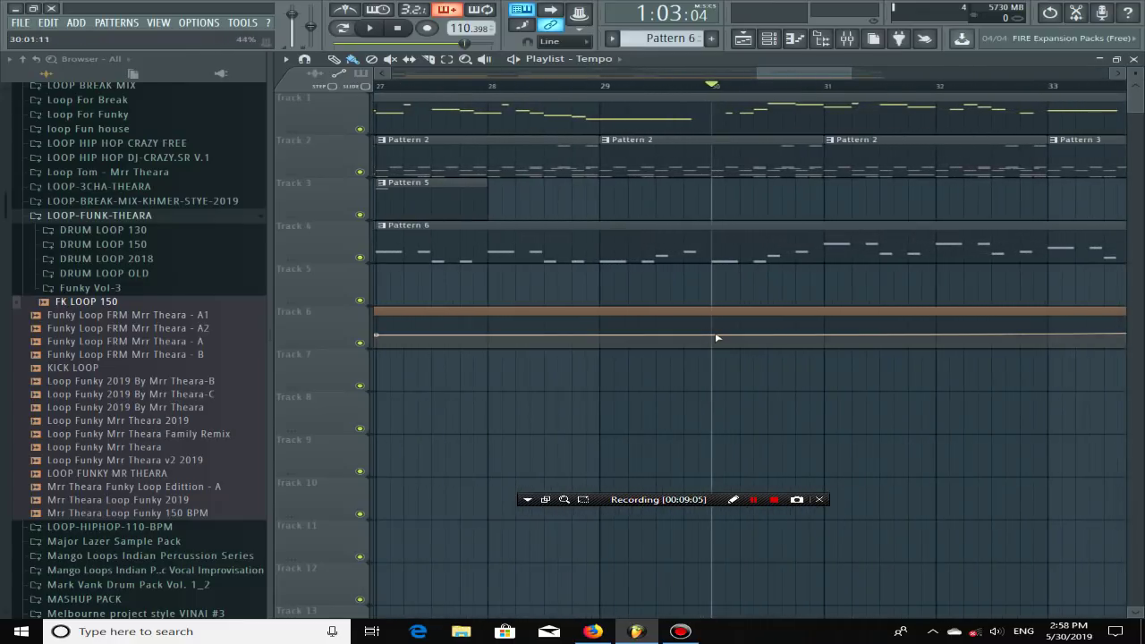
scroll(717, 338, down, 2)
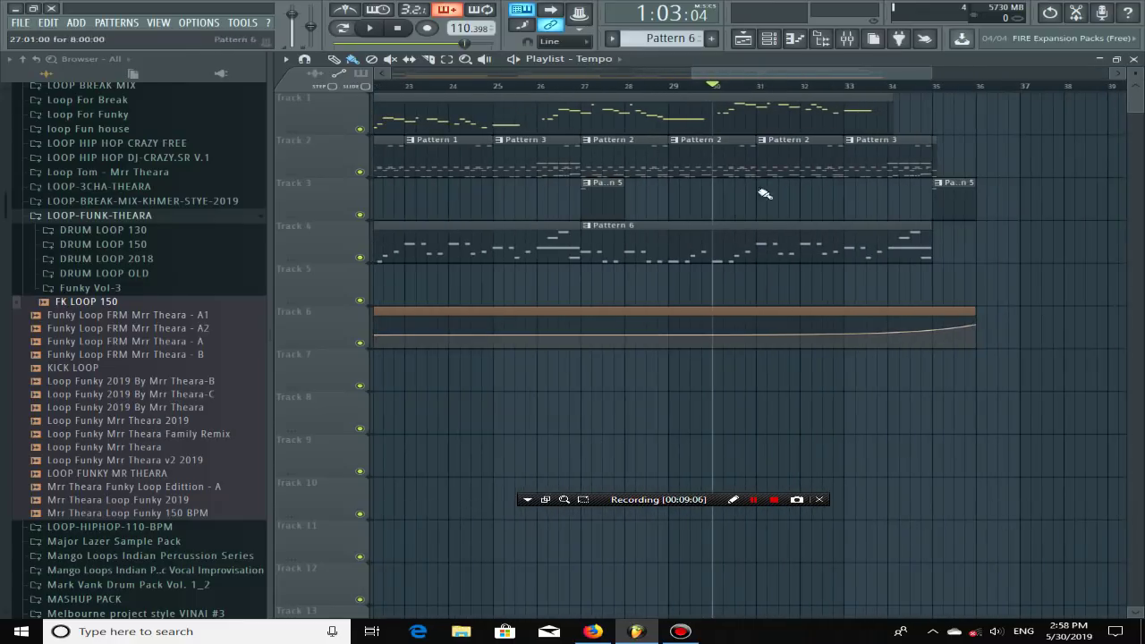
right_click(757, 336)
right_click(757, 337)
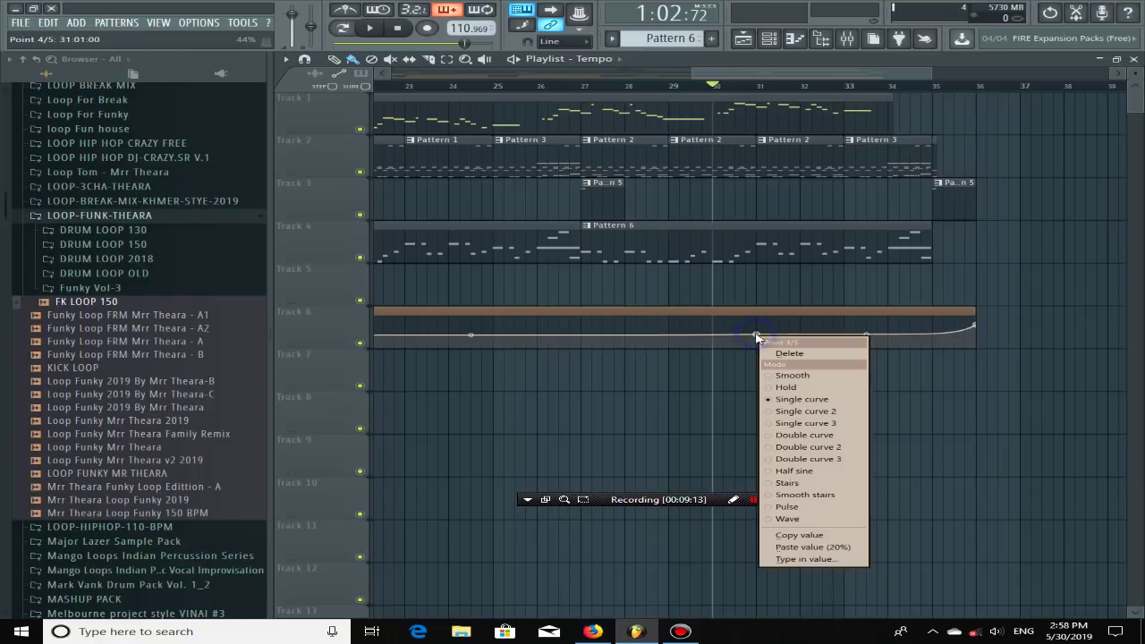
click(812, 546)
drag(863, 332, 867, 332)
scroll(830, 151, down, 3)
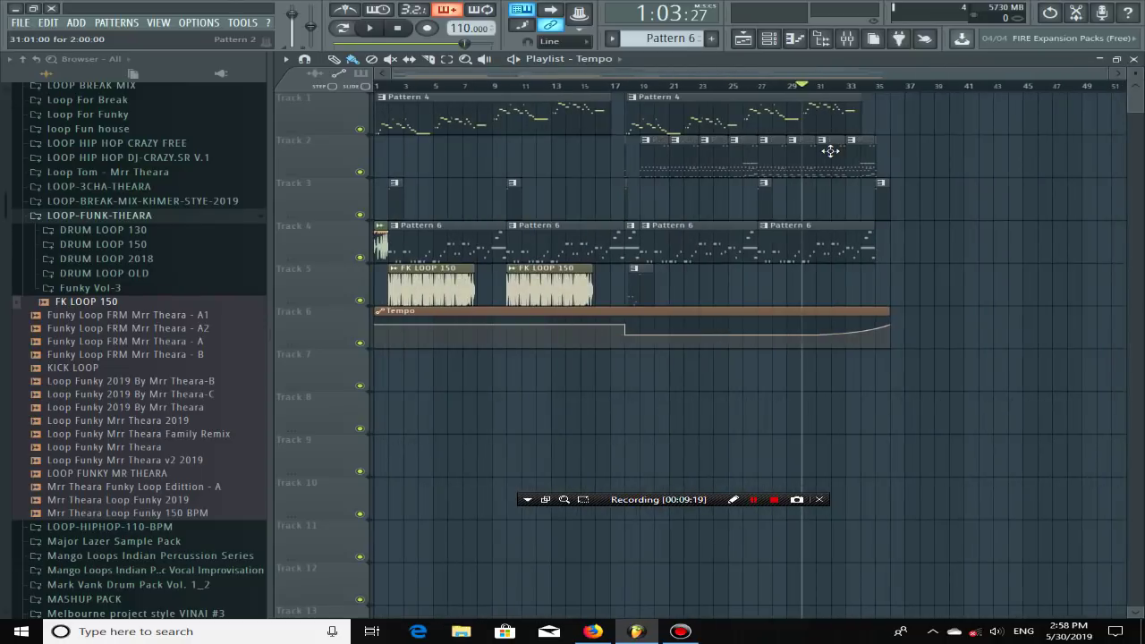
Step: Play the song from the start and from around bar 16 to hear the tempo drop at bar 18
drag(853, 91, 298, 104)
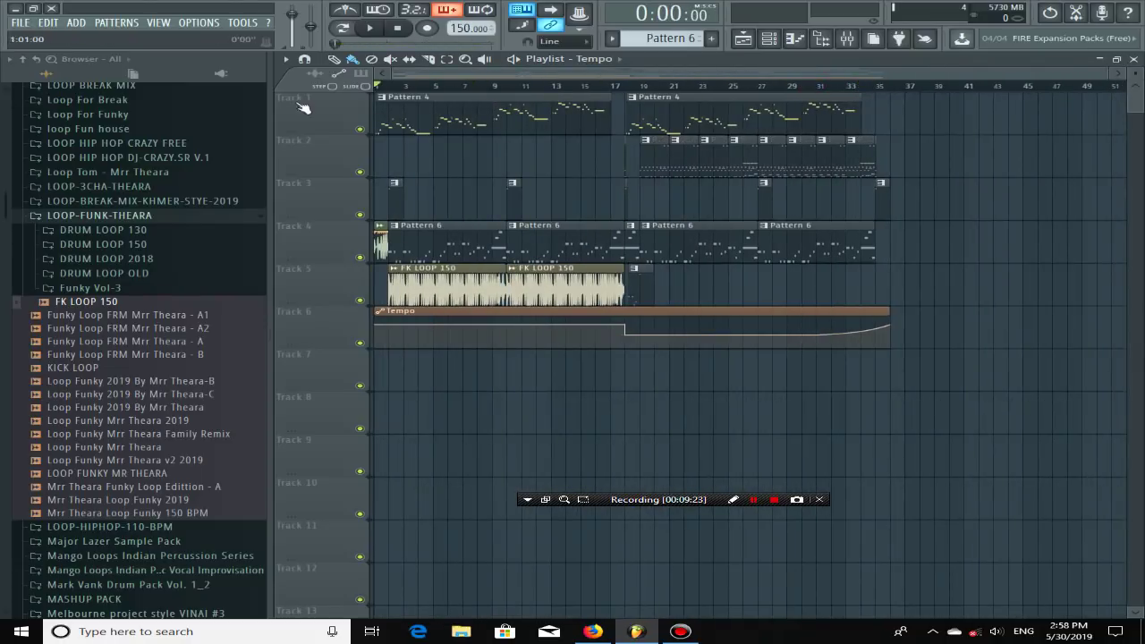
key(space)
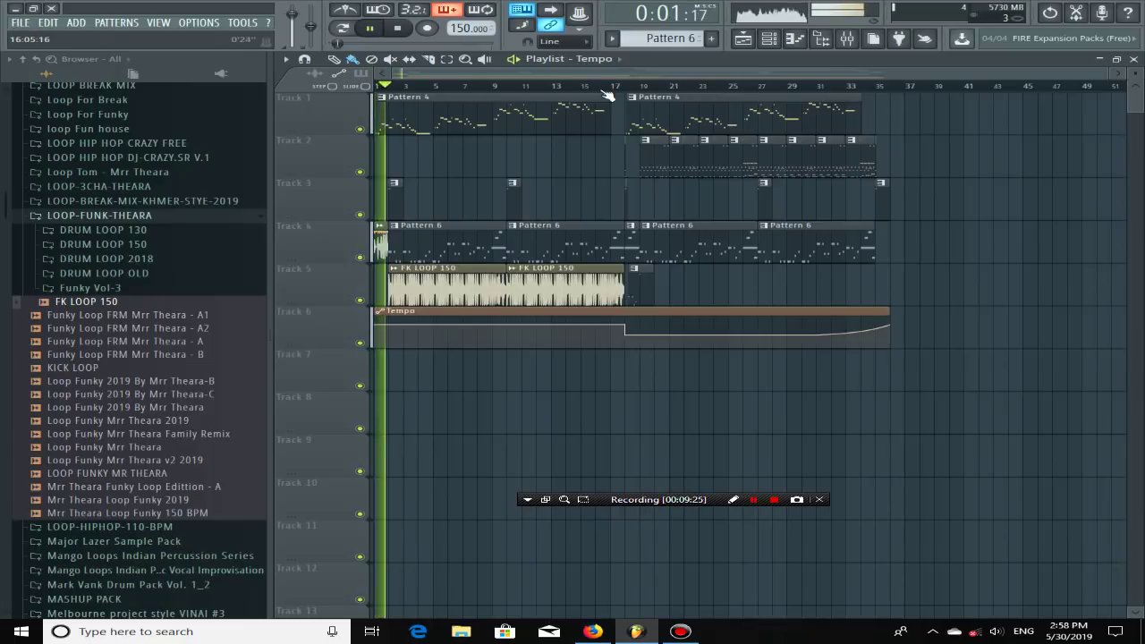
scroll(607, 94, up, 3)
scroll(606, 94, down, 3)
click(605, 90)
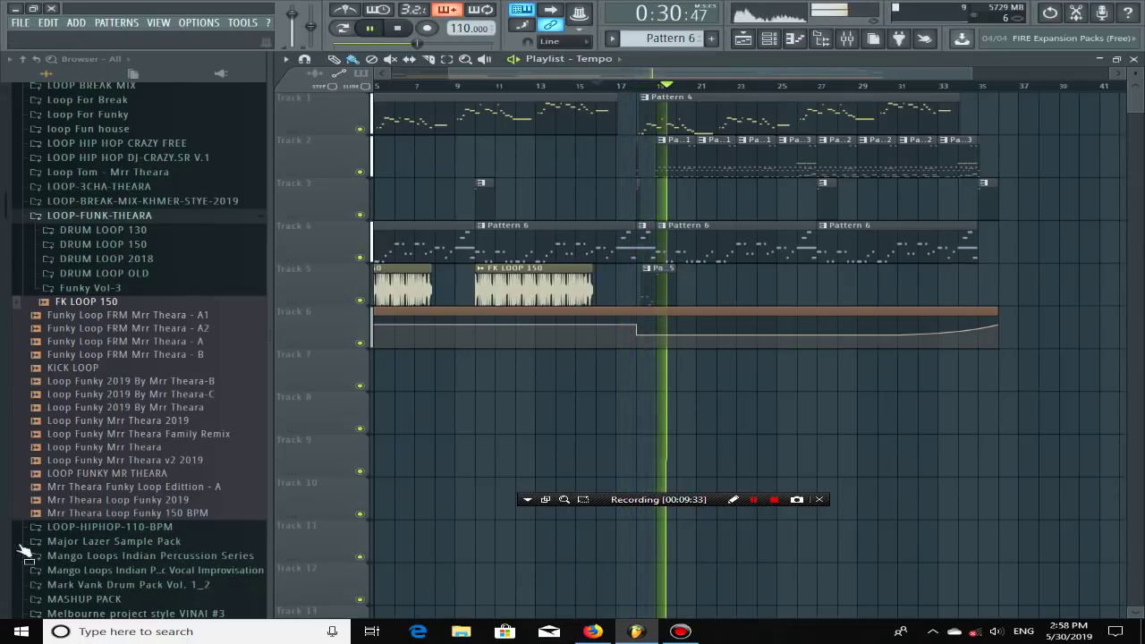
Step: Remove the MASHUP PACK folder from the sample browser using the Windows shell commands
right_click(83, 599)
click(156, 585)
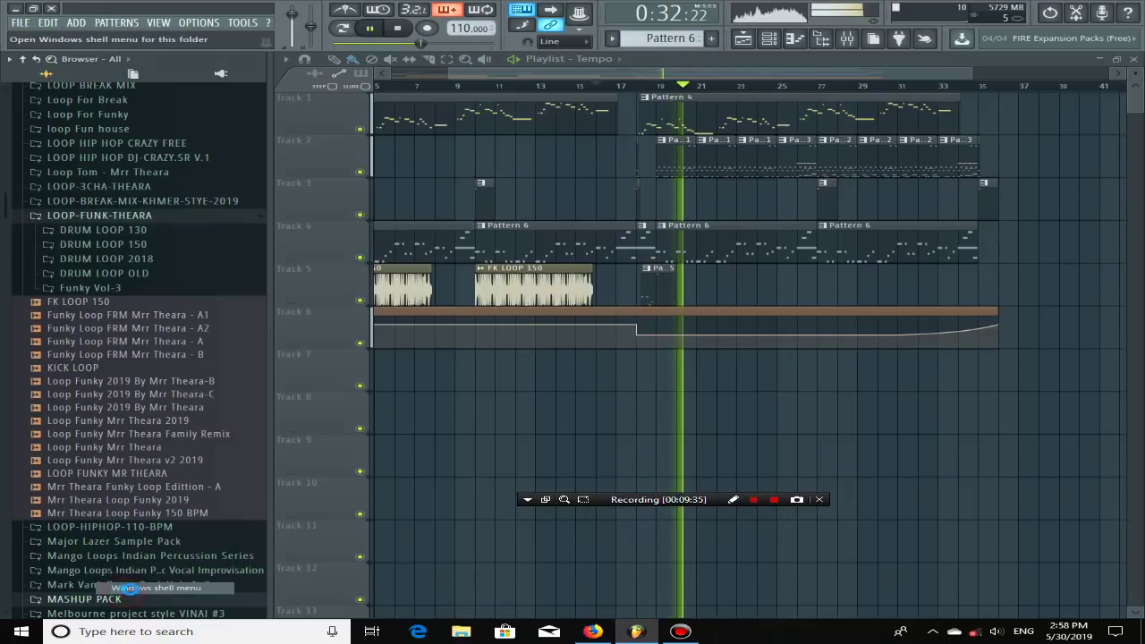
click(165, 565)
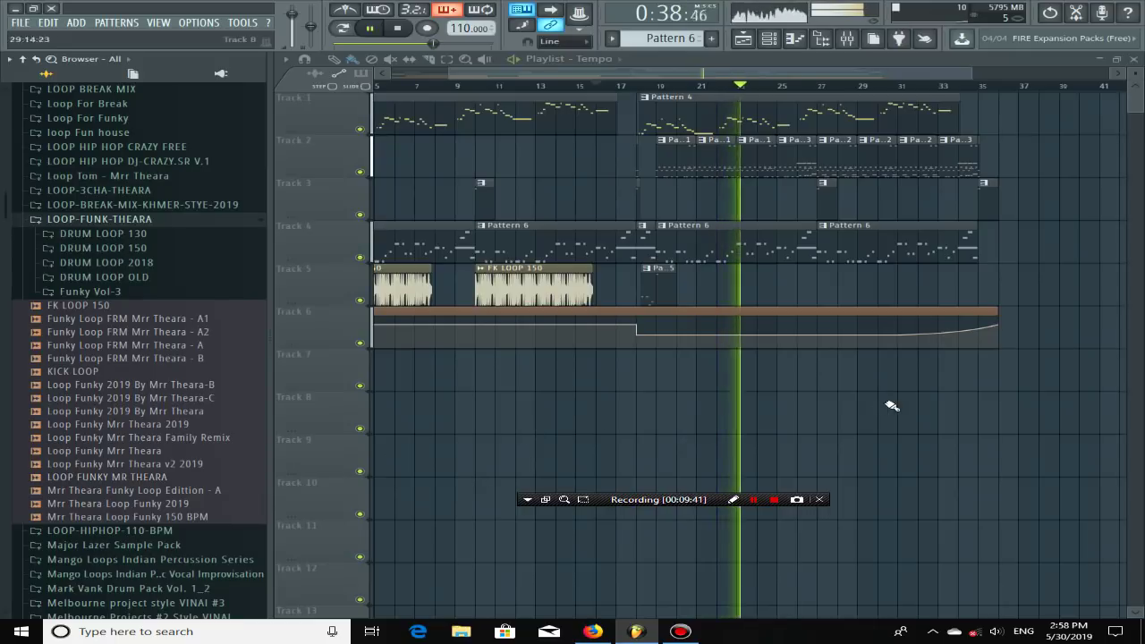
Step: Play the song from around bars 26 and 31 to follow the tempo rise to the clip's end, and stop playback
scroll(832, 90, up, 2)
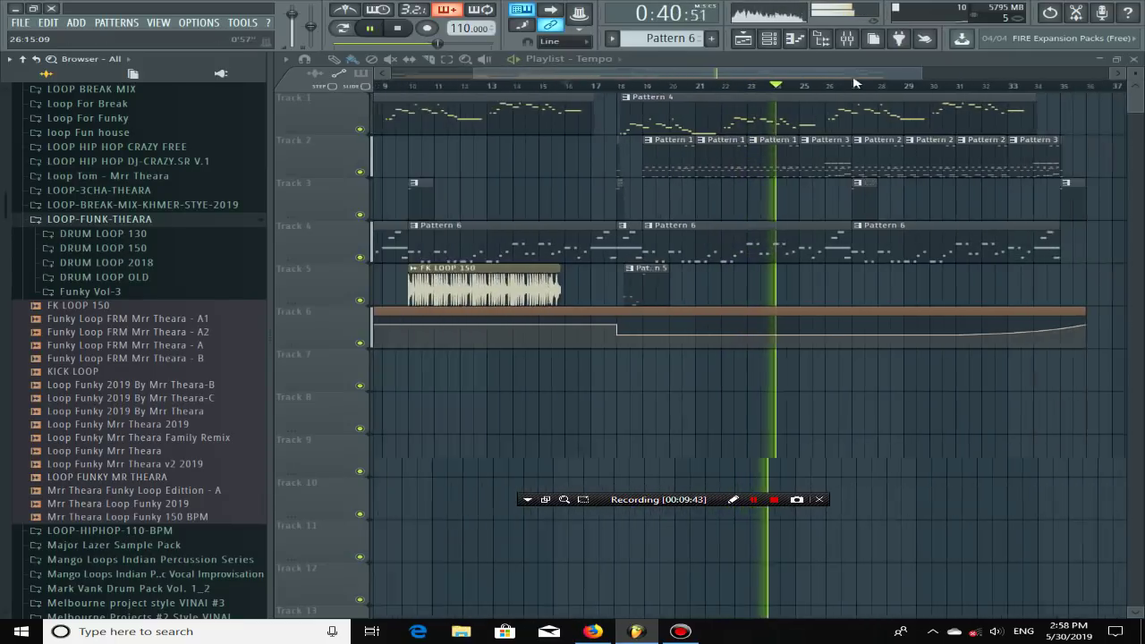
click(831, 89)
scroll(822, 90, down, 3)
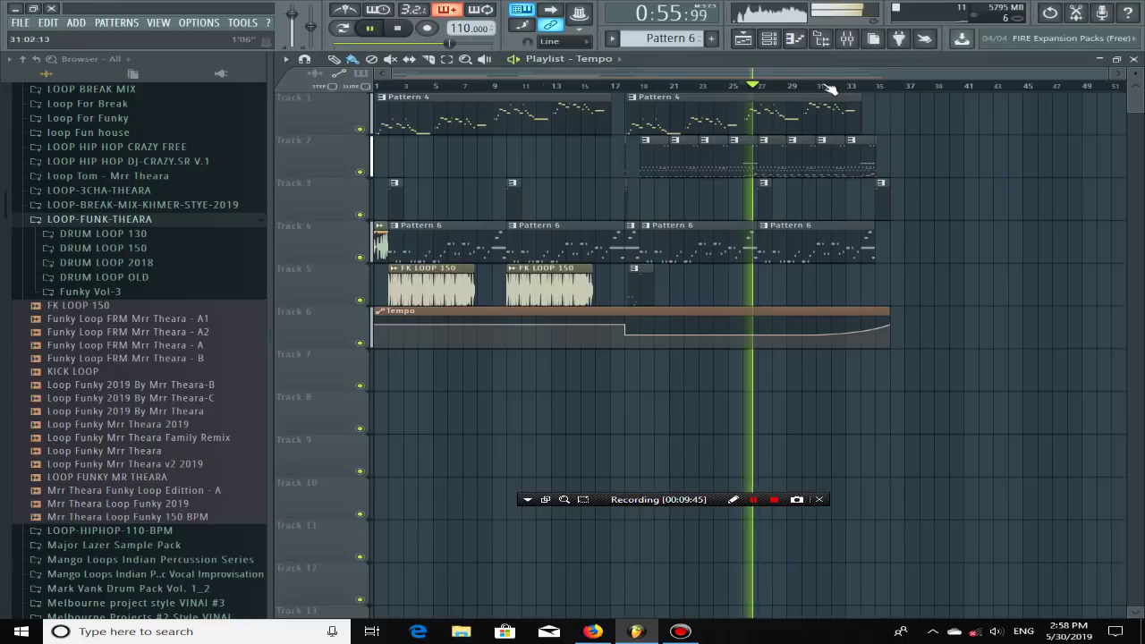
click(815, 87)
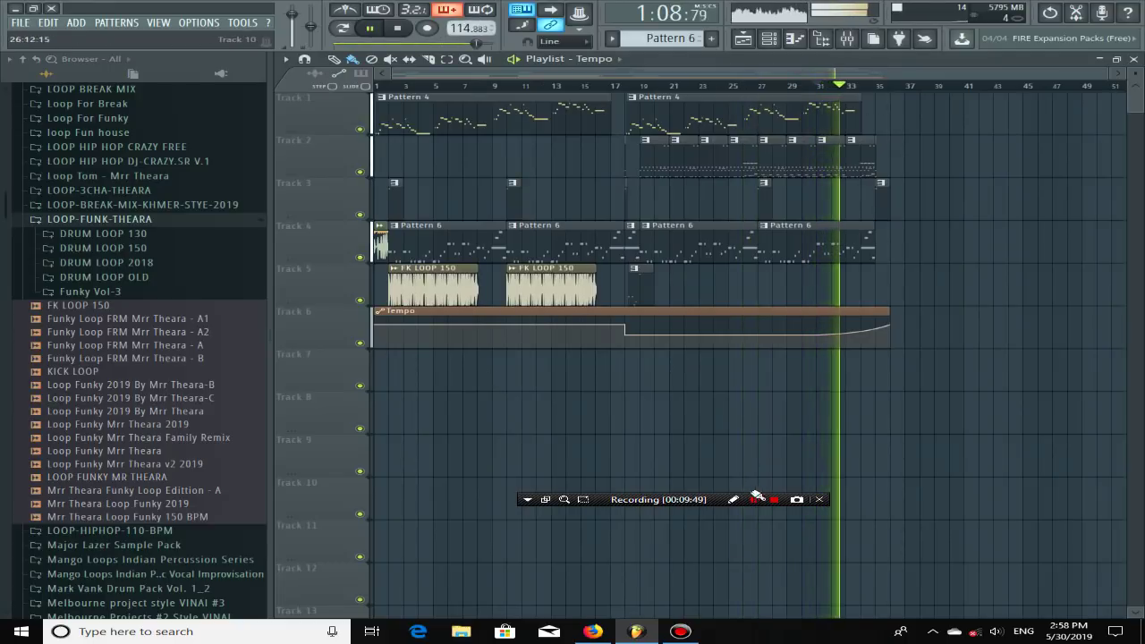
click(733, 500)
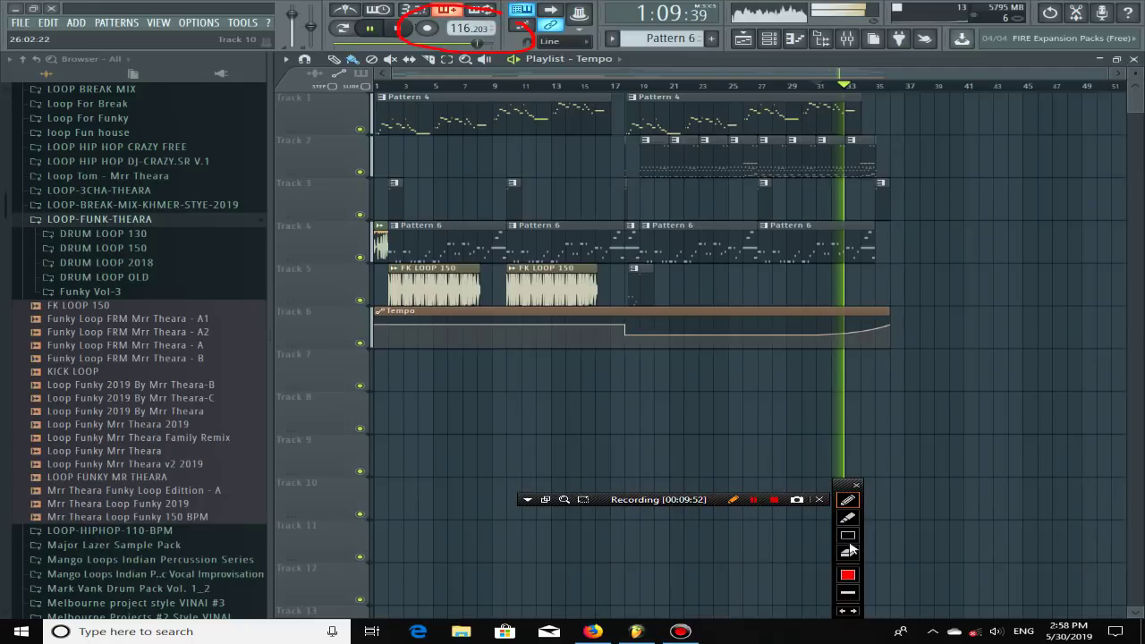
click(735, 499)
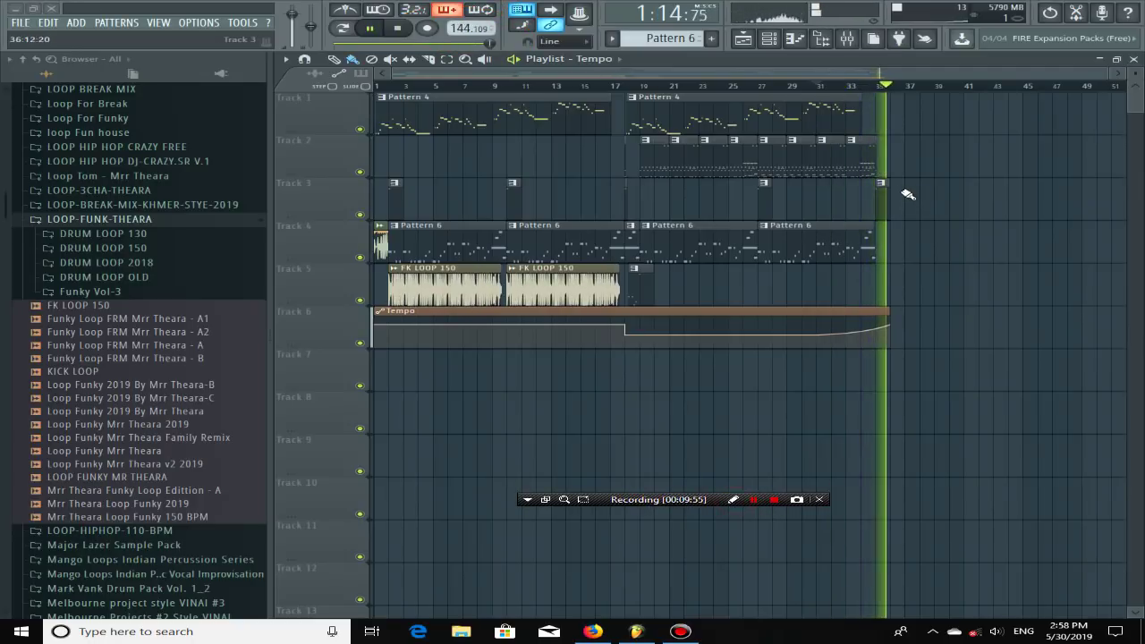
key(space)
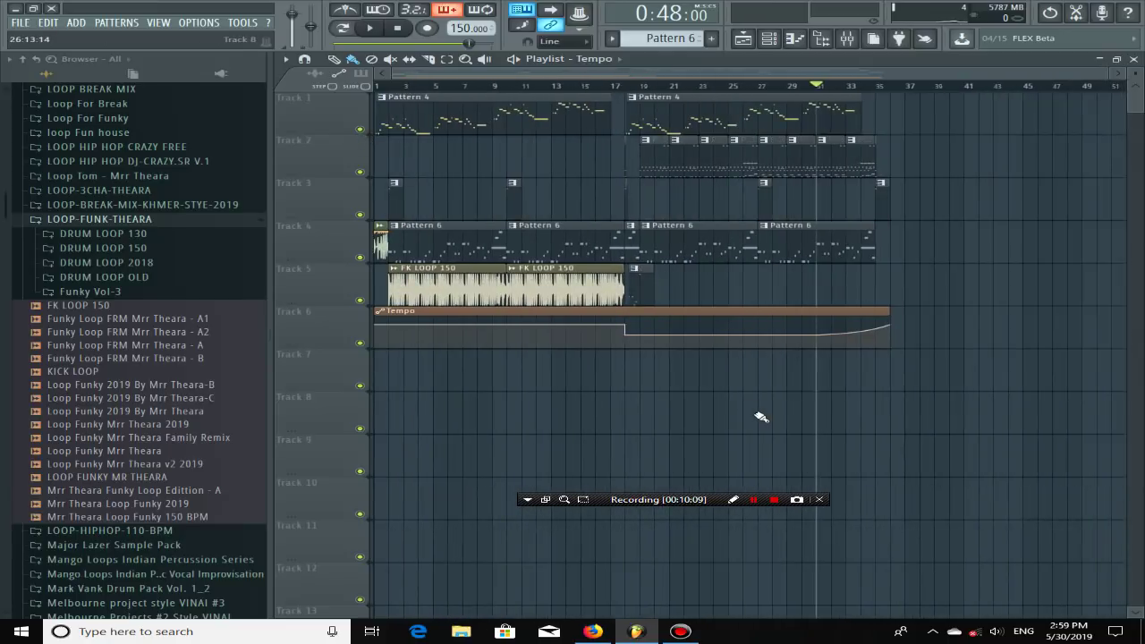
Step: Return the playhead to the song start and reset the master volume
mouse_move(628, 351)
drag(605, 87, 130, 90)
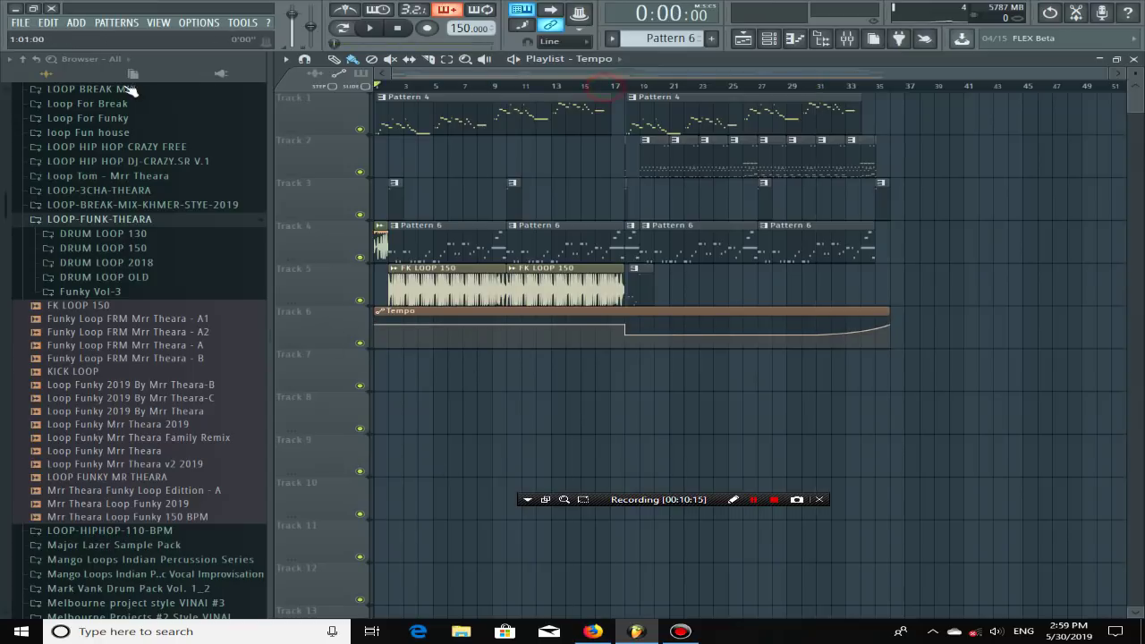
right_click(291, 15)
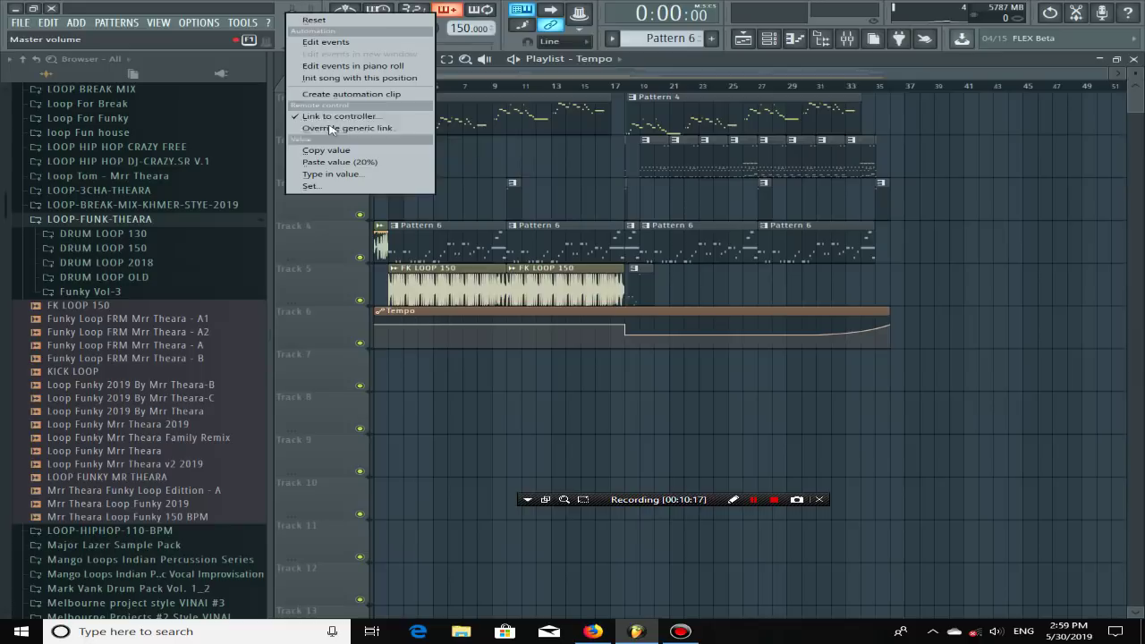
click(318, 19)
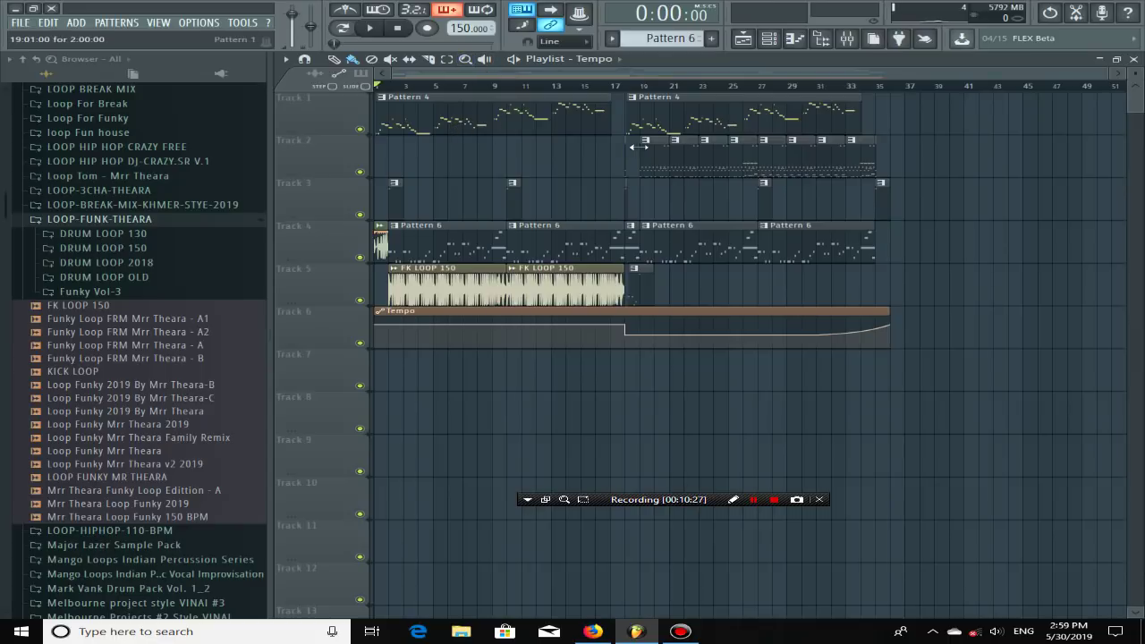
Step: Create an automation clip for the master volume with the playhead at the song start
click(389, 85)
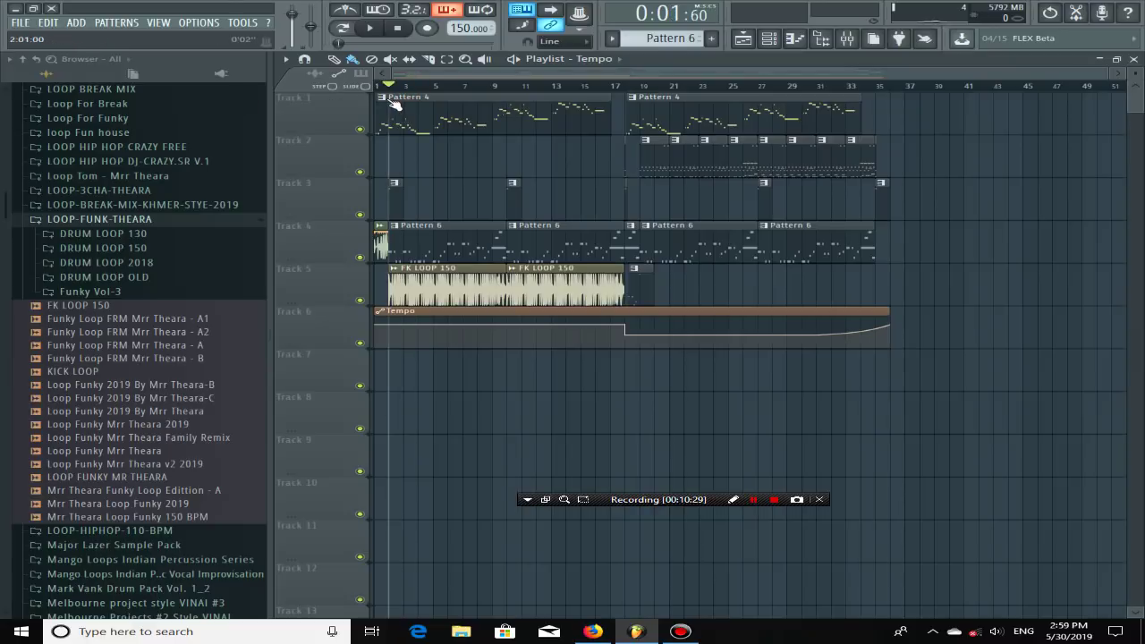
drag(399, 98, 365, 58)
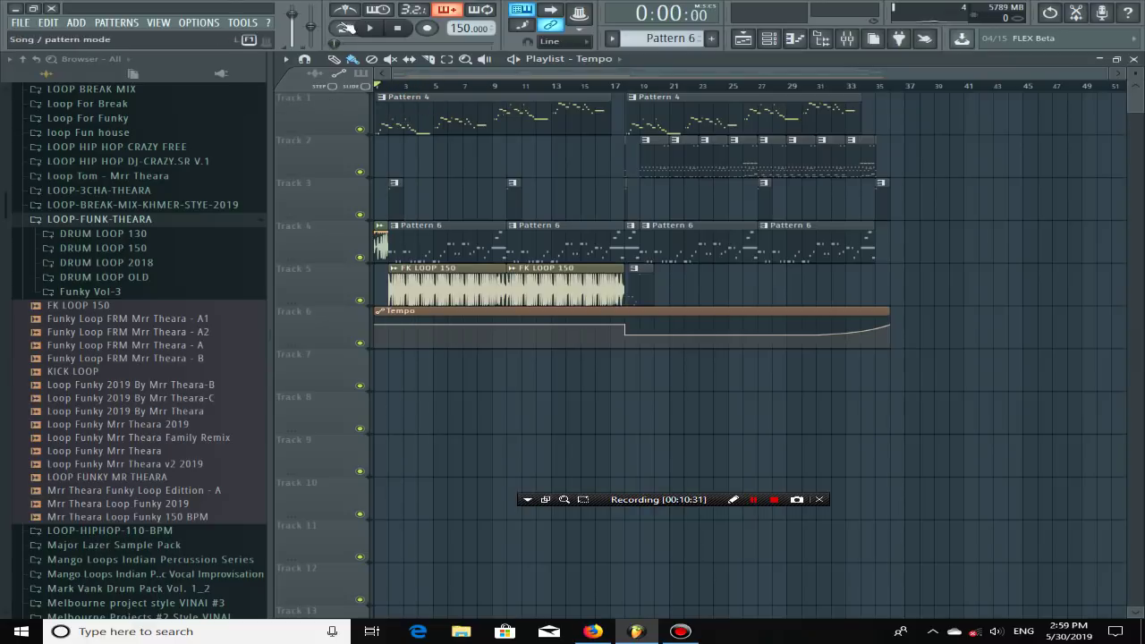
right_click(289, 17)
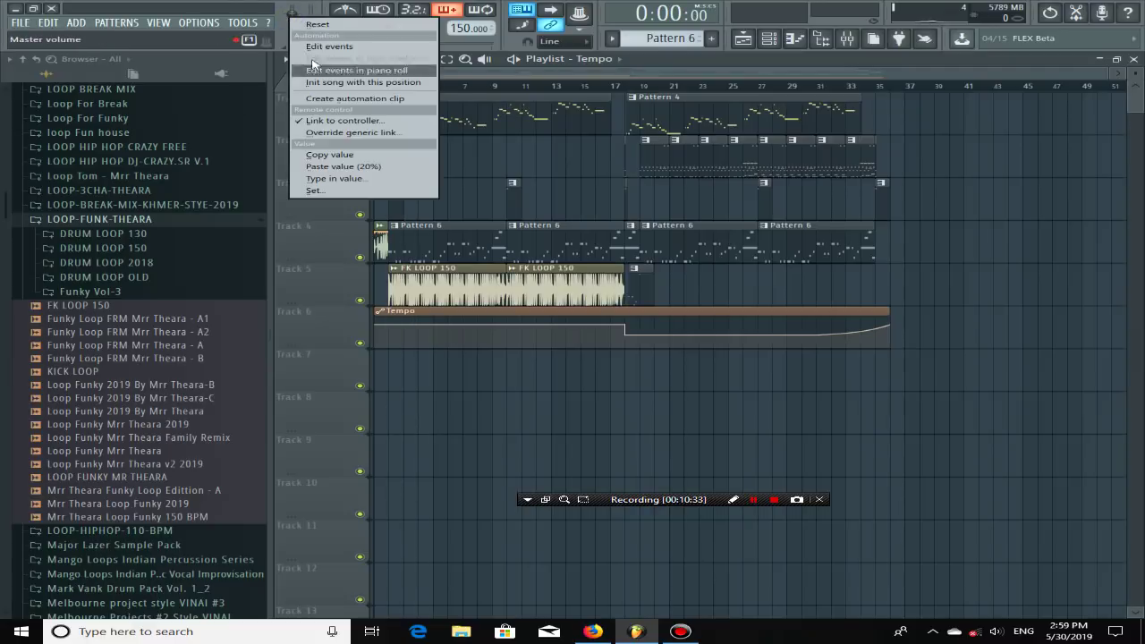
click(345, 97)
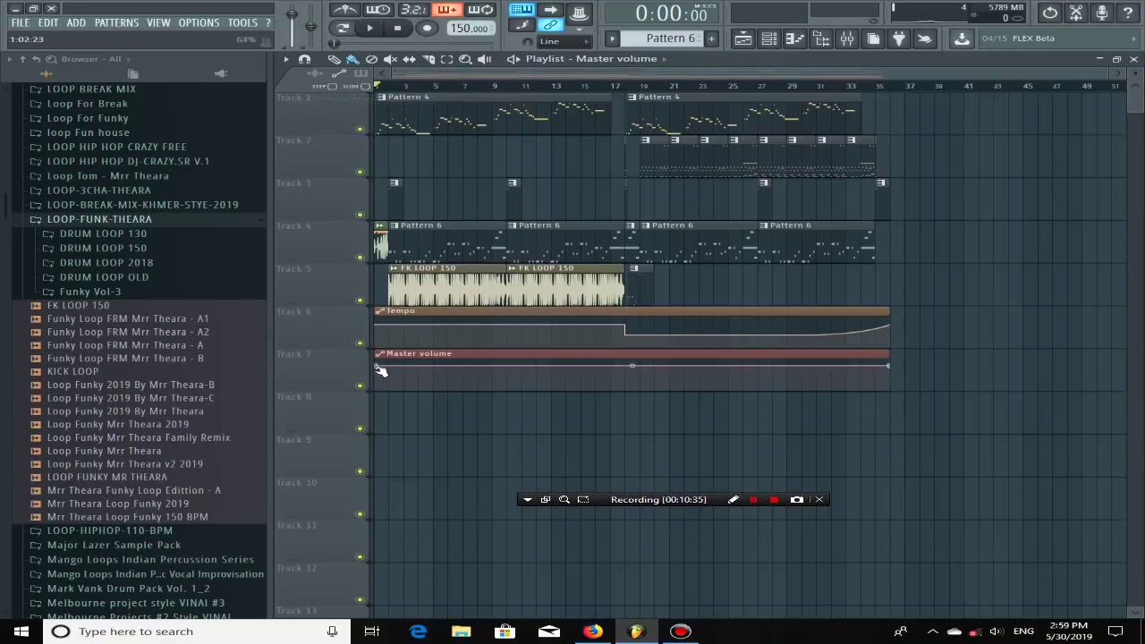
Step: Copy the master volume's value and paste it (80%) onto a new Master volume clip point at bar 5
right_click(292, 17)
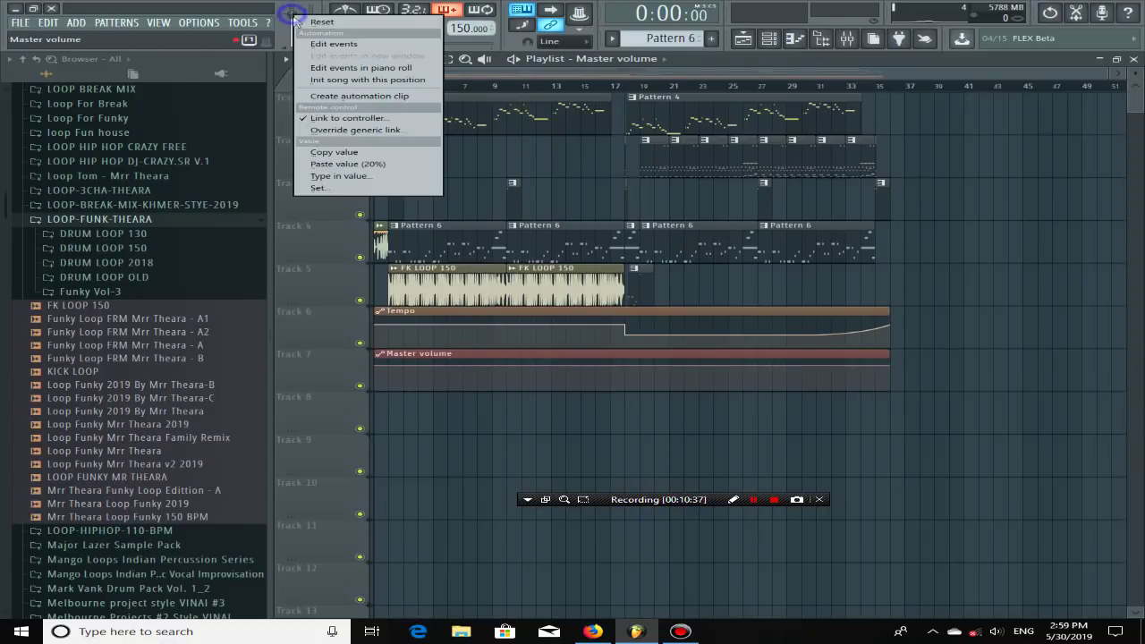
click(352, 152)
scroll(374, 204, up, 3)
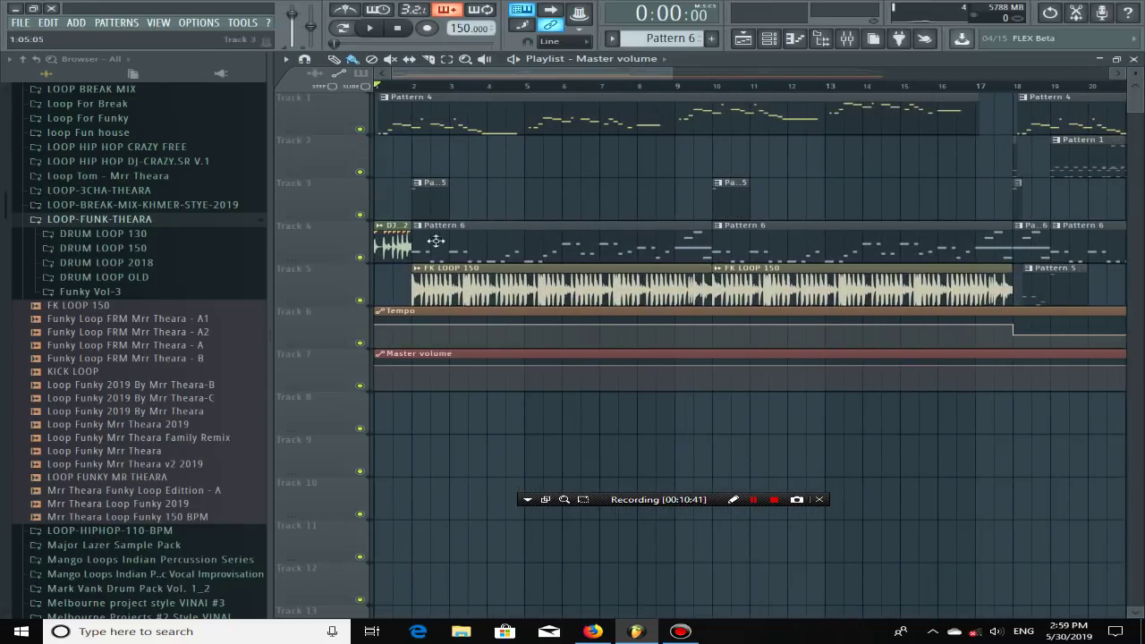
right_click(524, 367)
right_click(436, 429)
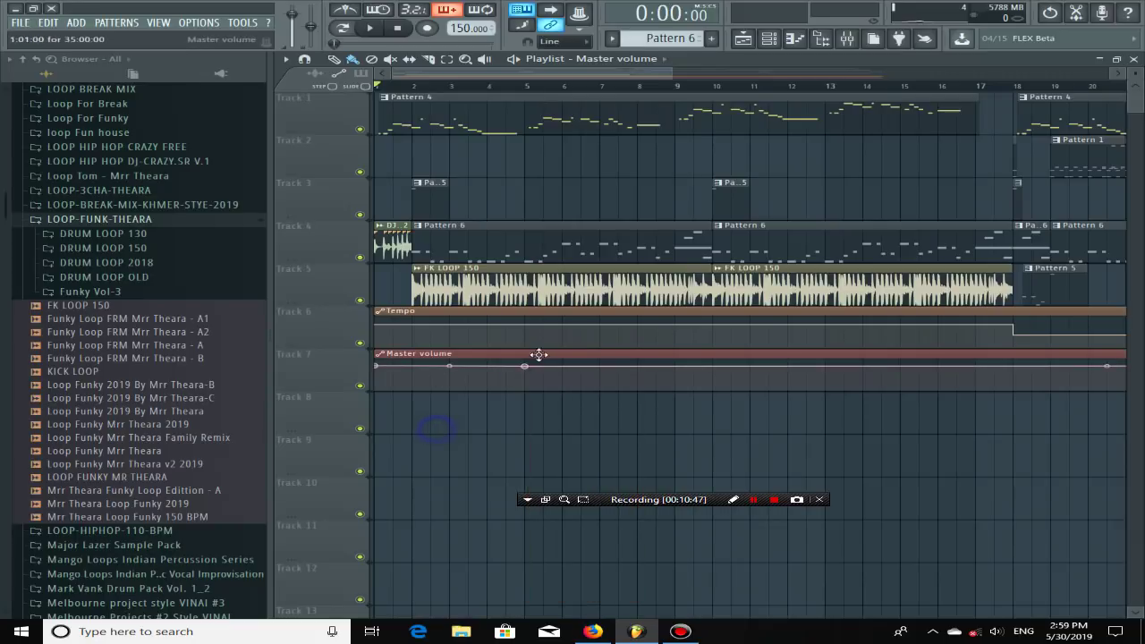
right_click(524, 366)
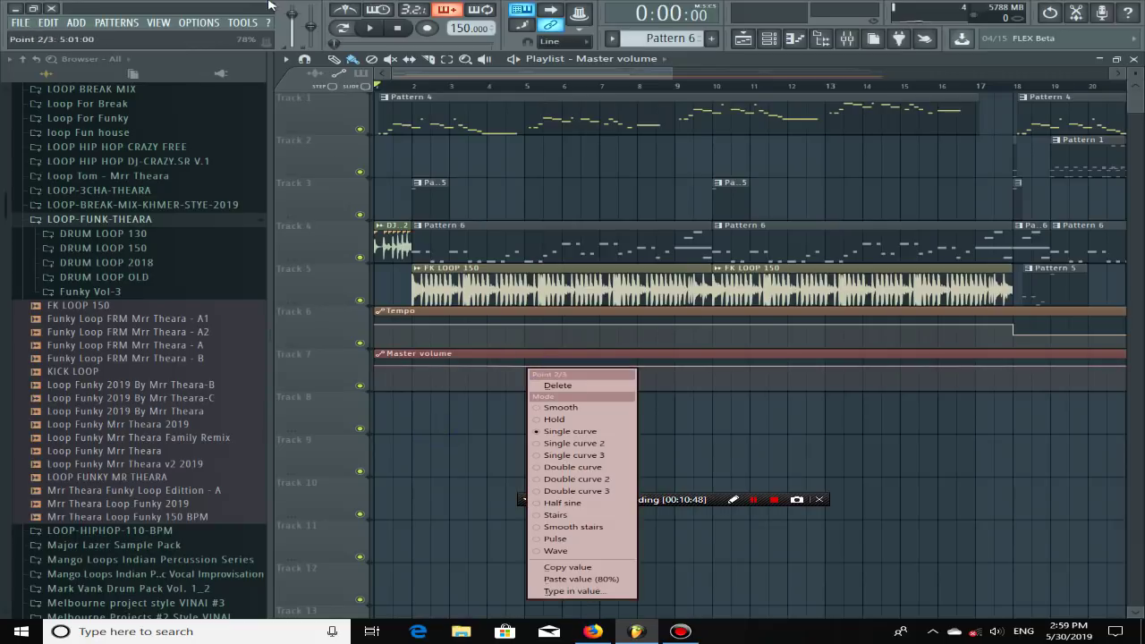
click(604, 579)
Step: Lower the Master volume clip's first point to make a fade-in from bar 1 to bar 5, and play it
drag(374, 366, 362, 382)
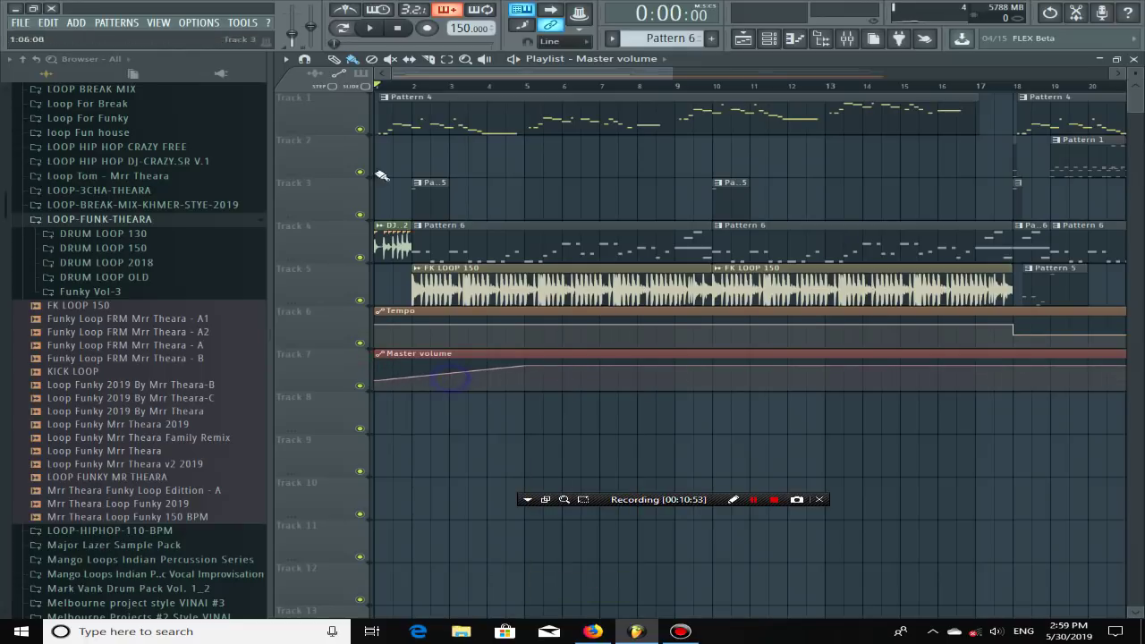
key(space)
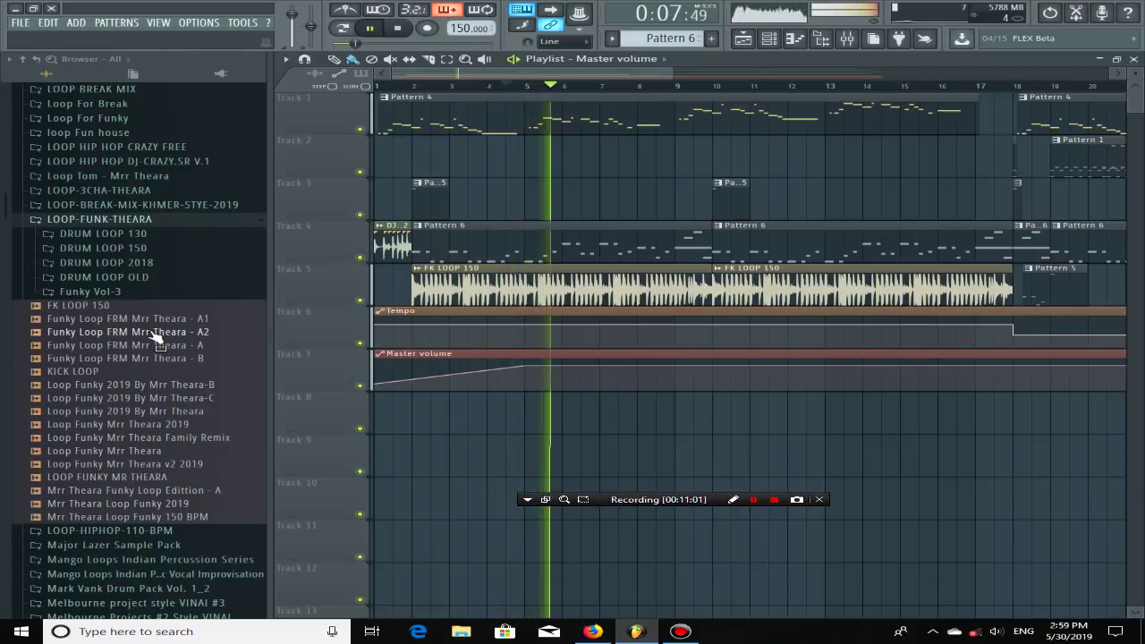
Step: Stop playback and review the whole playlist arrangement, including the Tempo and Master volume automation clips
key(space)
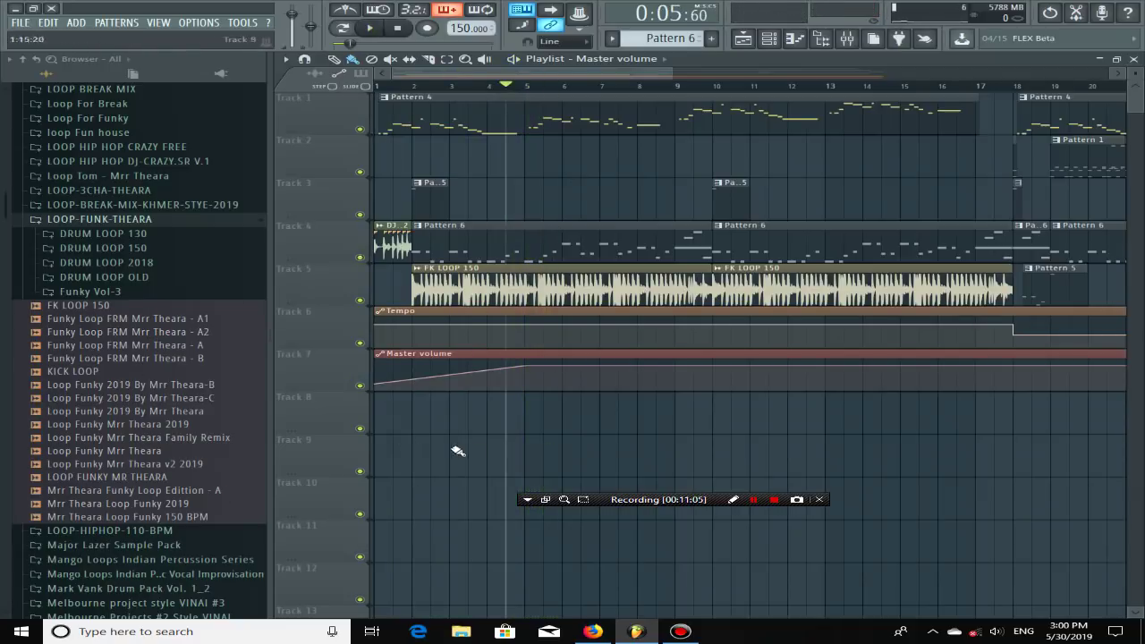
scroll(474, 384, down, 2)
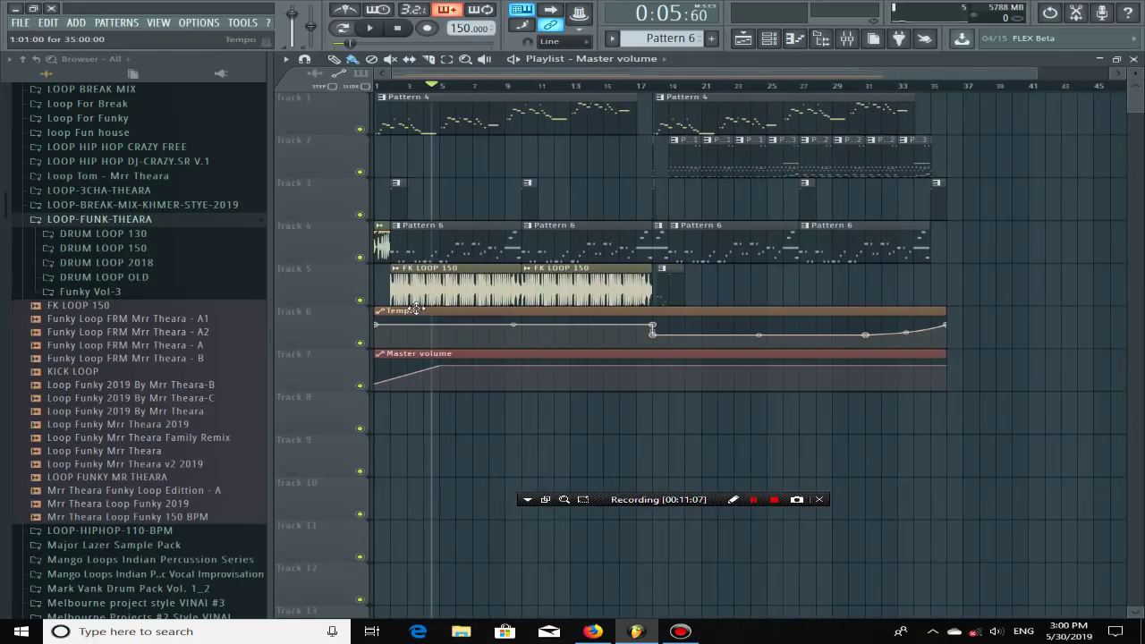
scroll(414, 310, up, 2)
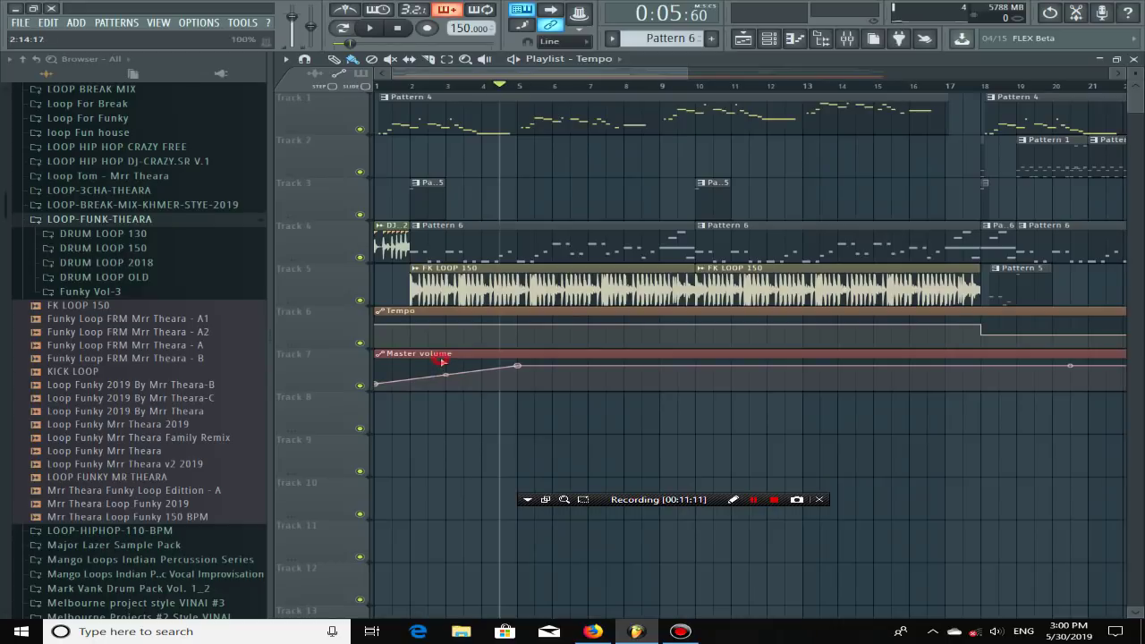
scroll(442, 360, down, 2)
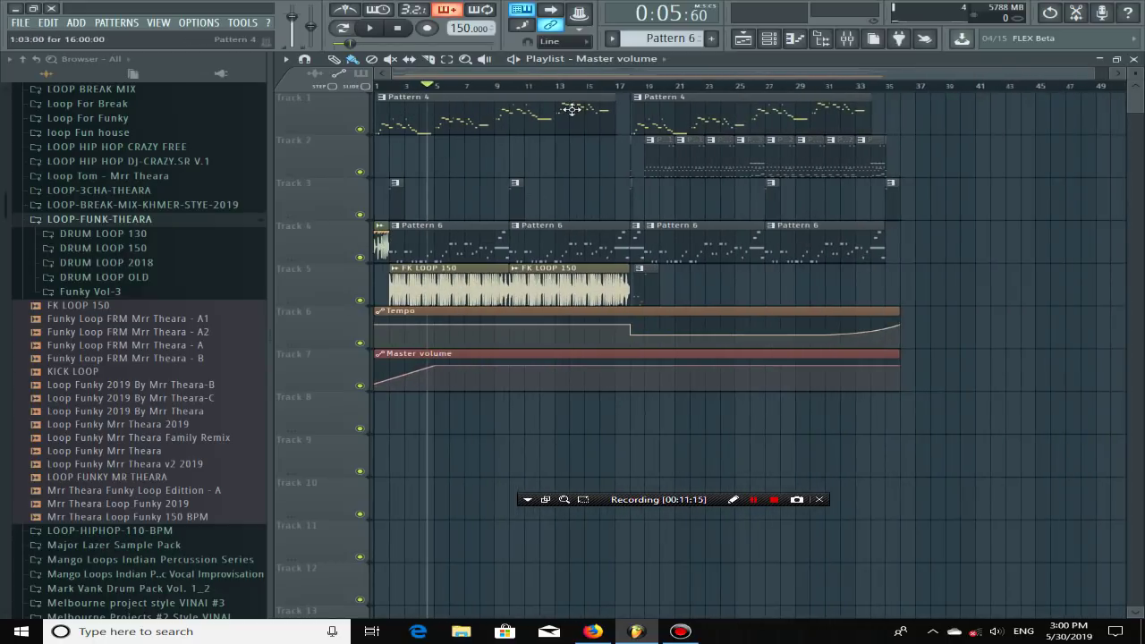
scroll(287, 128, up, 2)
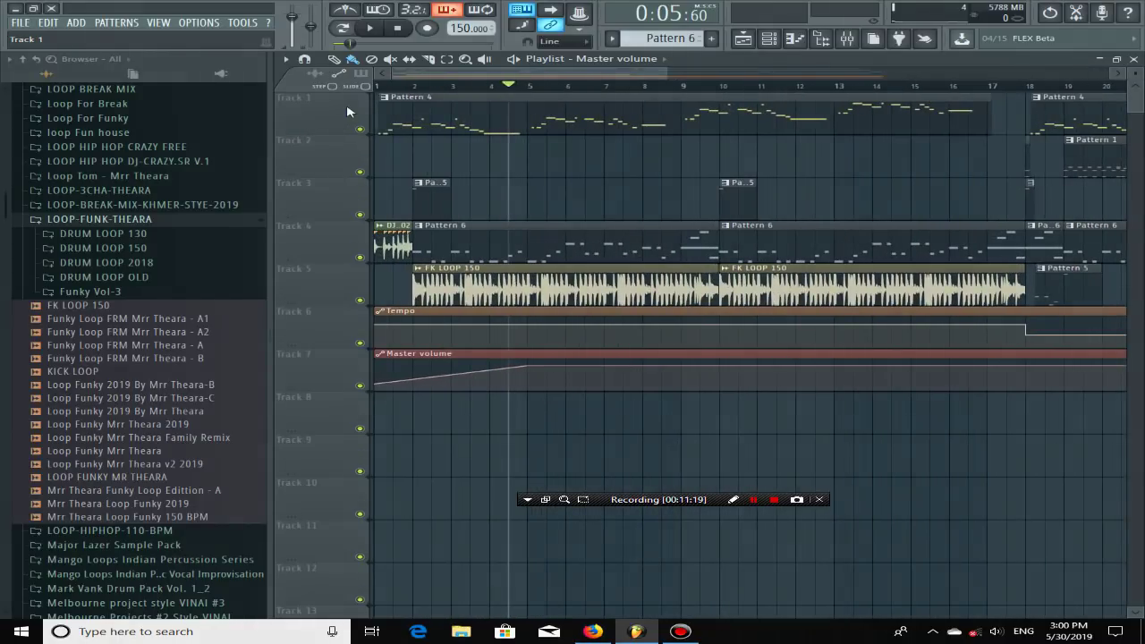
scroll(347, 109, down, 2)
drag(934, 136, 129, 427)
key(ctrl+a)
right_click(890, 85)
scroll(890, 86, up, 1)
ctrl+click(664, 177)
scroll(665, 176, down, 1)
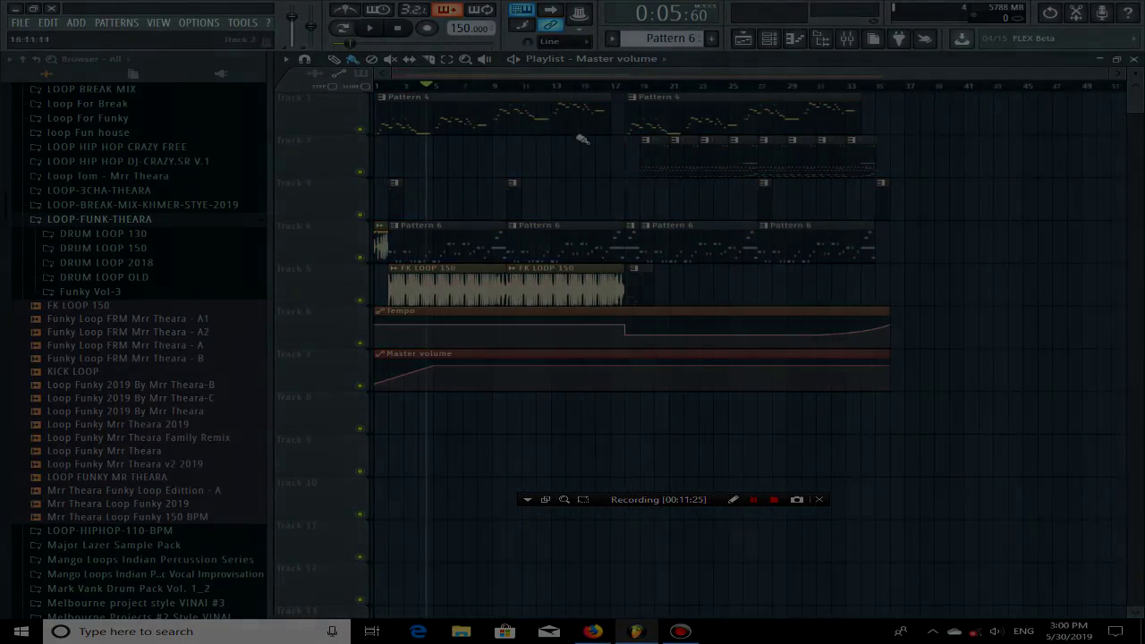